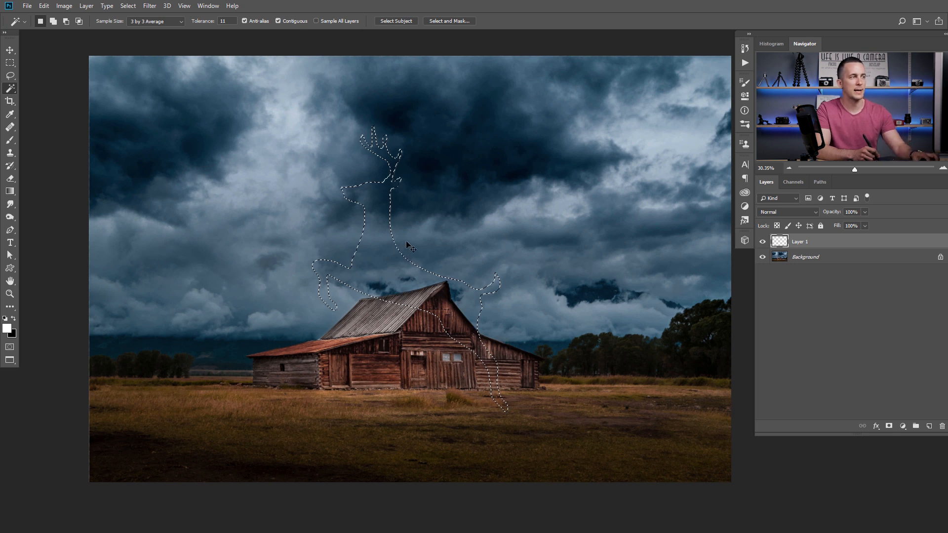
- Load the deer outline on Layer 1 as a selection and convert it into a work path
left_click(392, 221)
left_click(392, 220)
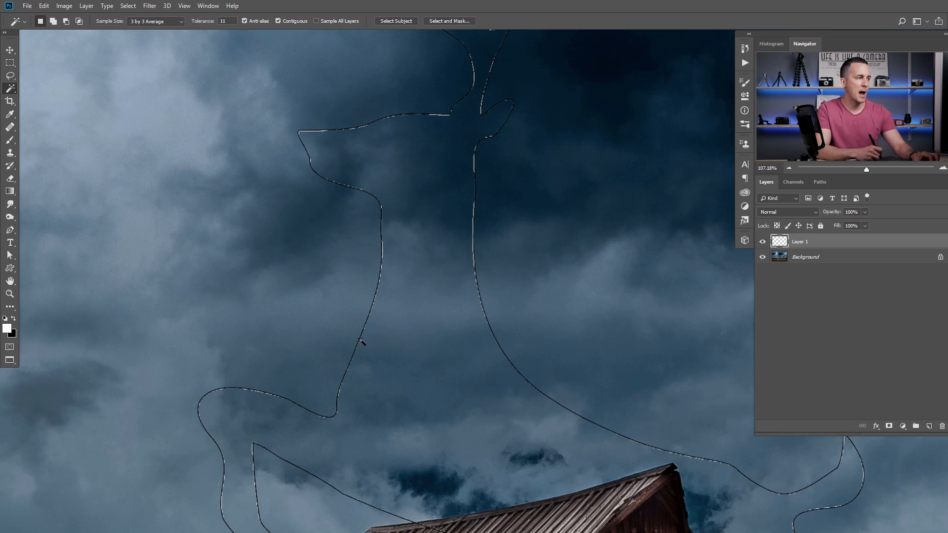
left_click_drag(428, 289, 379, 243)
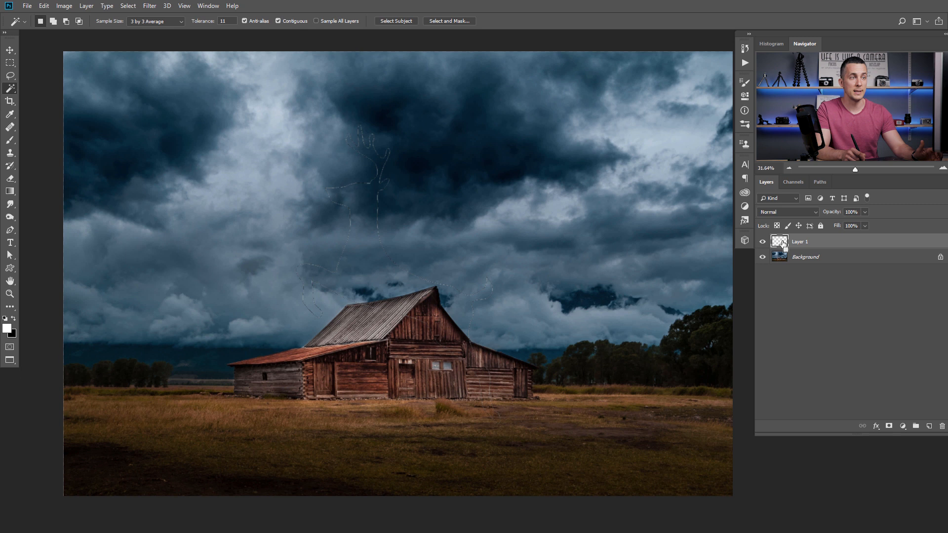
left_click(781, 244, "ctrl")
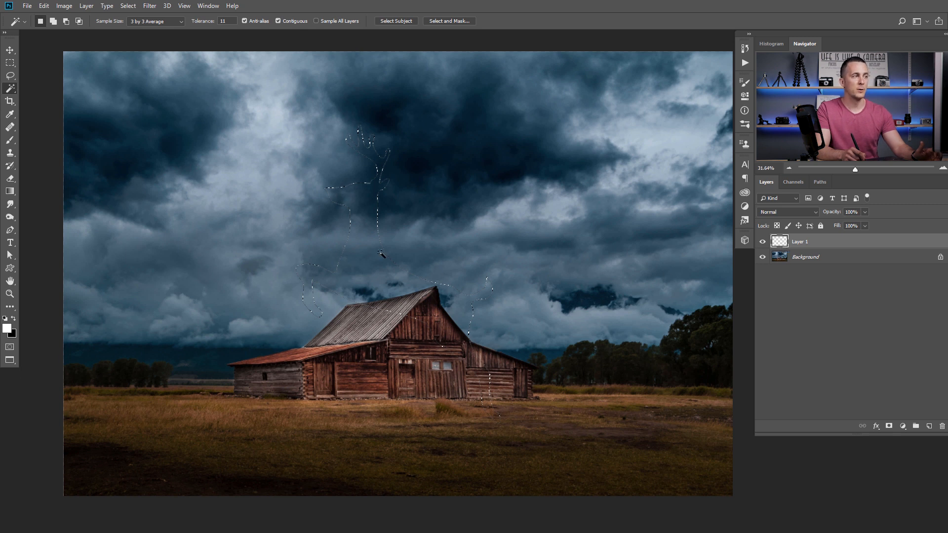
left_click(819, 183)
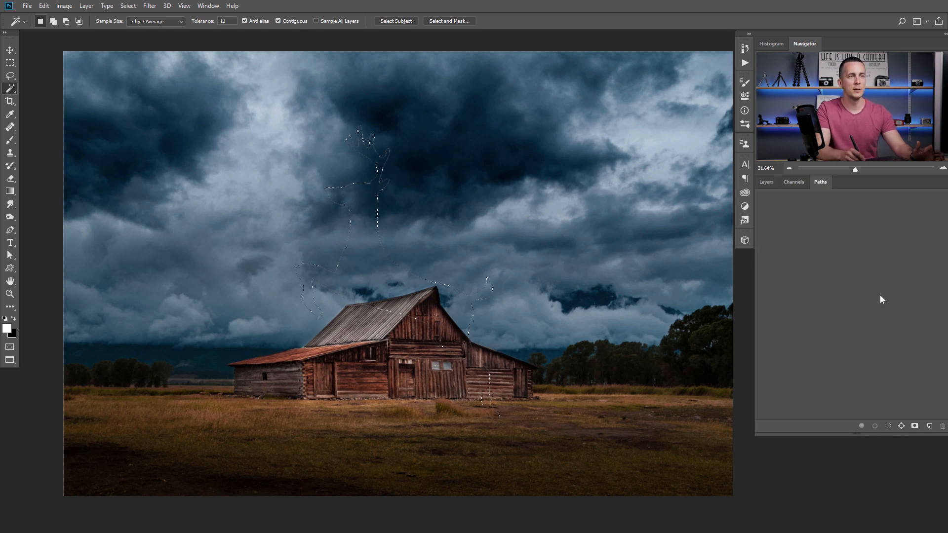
left_click(902, 426)
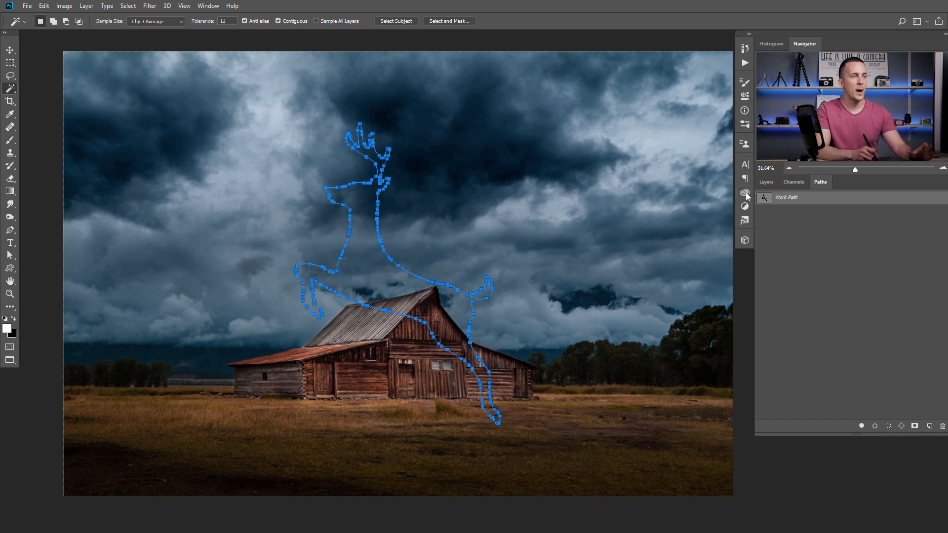
- Add a new layer above Layer 1 and name it "S 01"
left_click(766, 182)
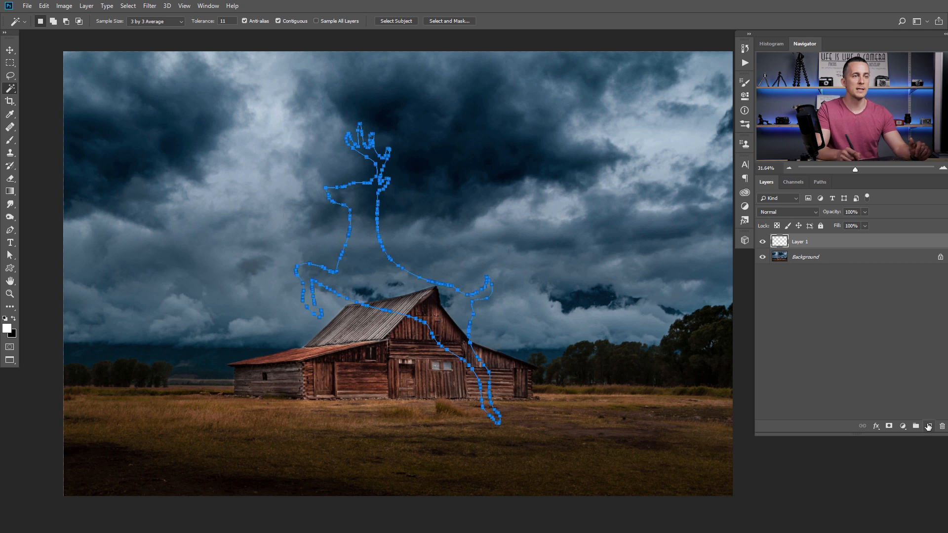
left_click(929, 426)
double_click(792, 241)
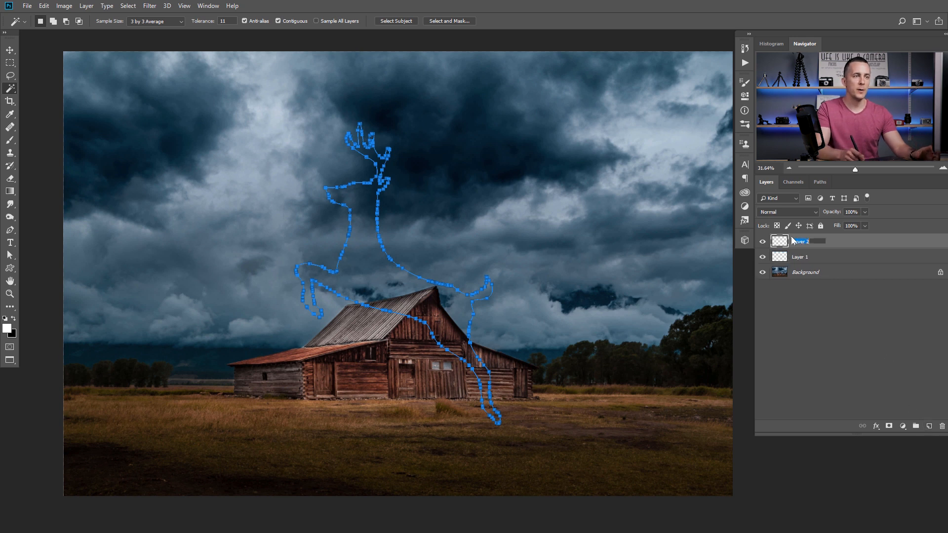
type("S")
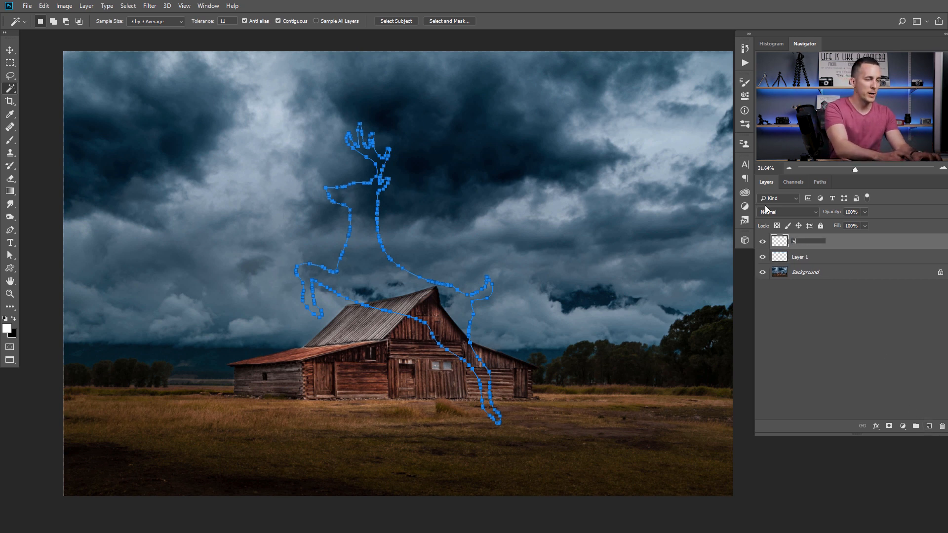
type("o")
key("Return")
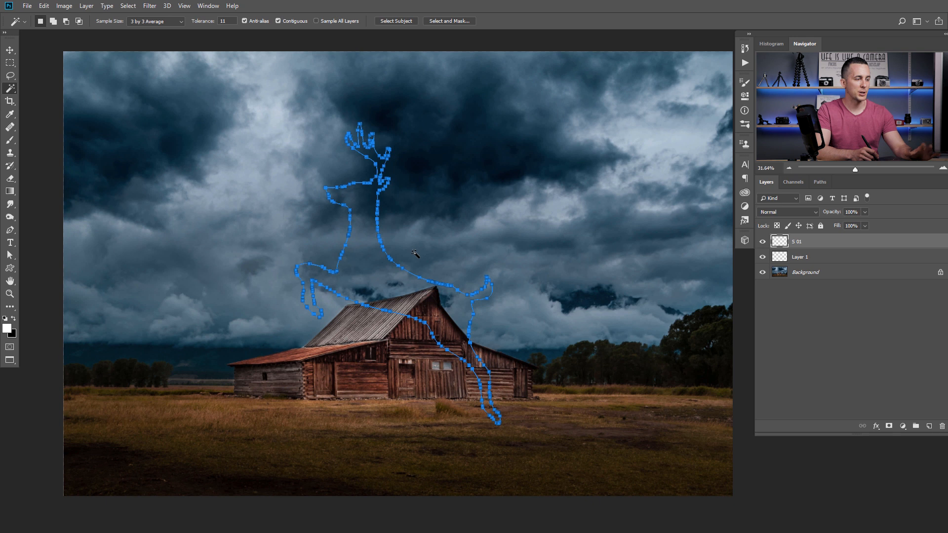
- Choose the Sparkle 05 brush at 2874 px and try a single stamp over the picture, undoing it
key("b")
right_click(390, 213)
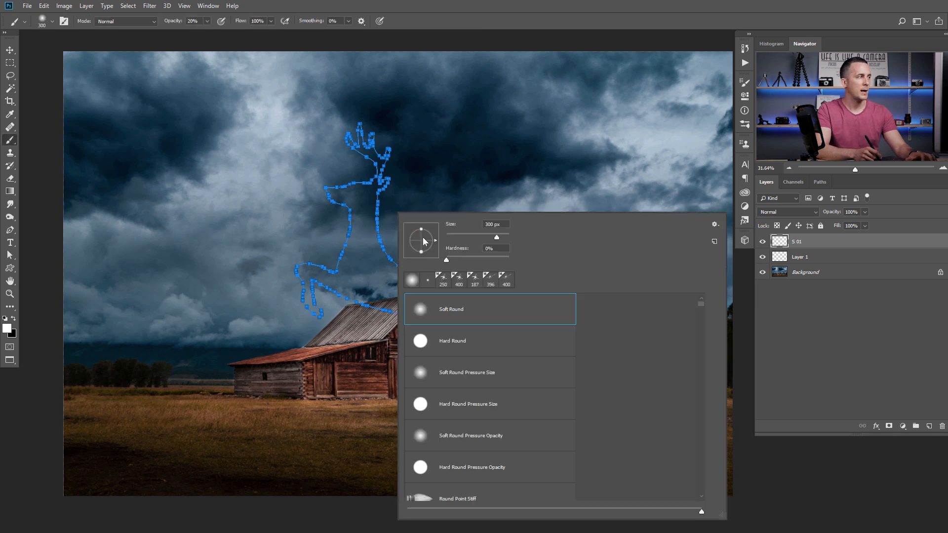
left_click_drag(705, 312, 700, 471)
left_click(434, 336)
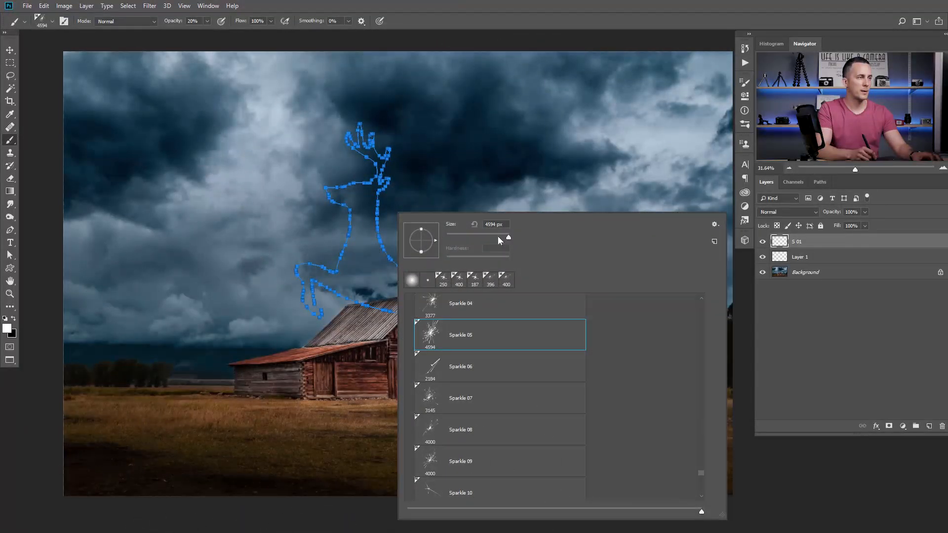
key("Return")
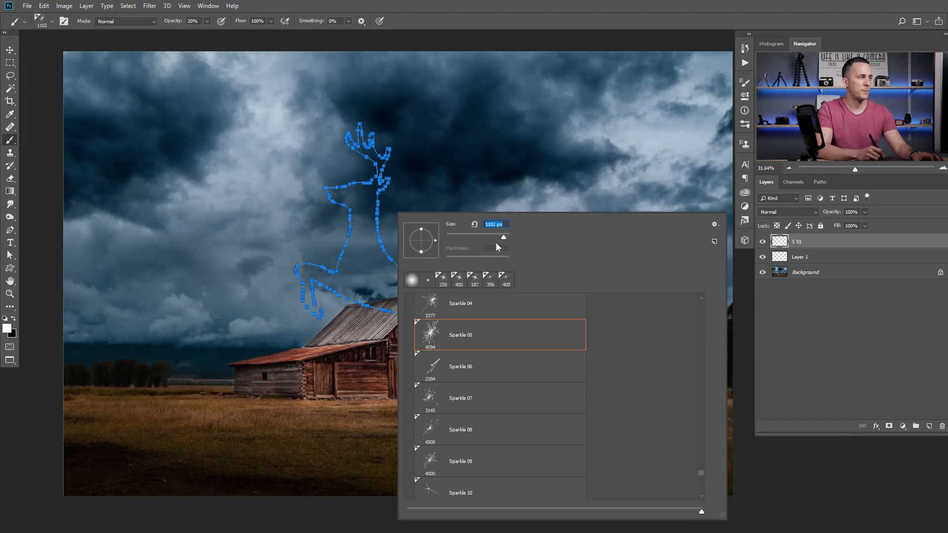
left_click_drag(505, 238, 506, 238)
left_click(268, 269)
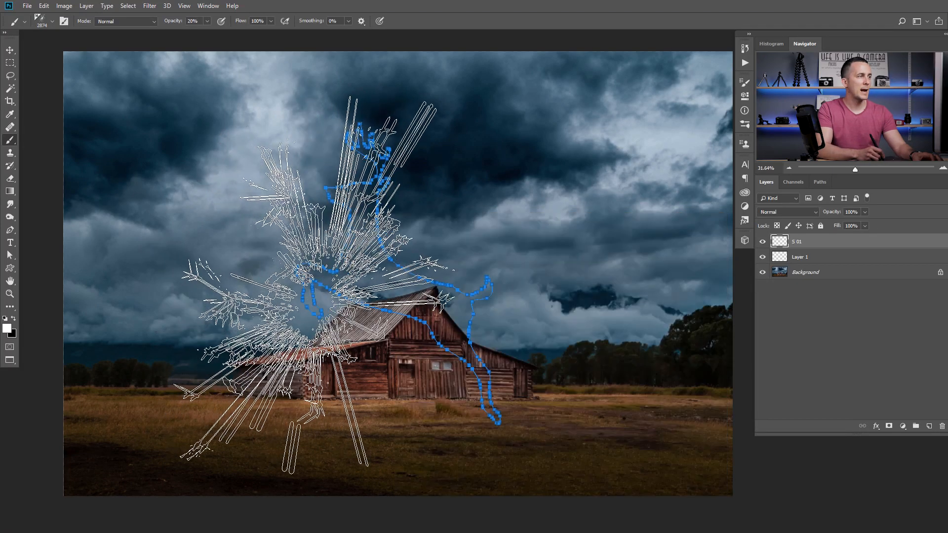
key("ctrl+z")
- Set the brush opacity to 100% and test one sparkle stamp near the deer's tail, undoing the stamp
left_click_drag(172, 21, 257, 21)
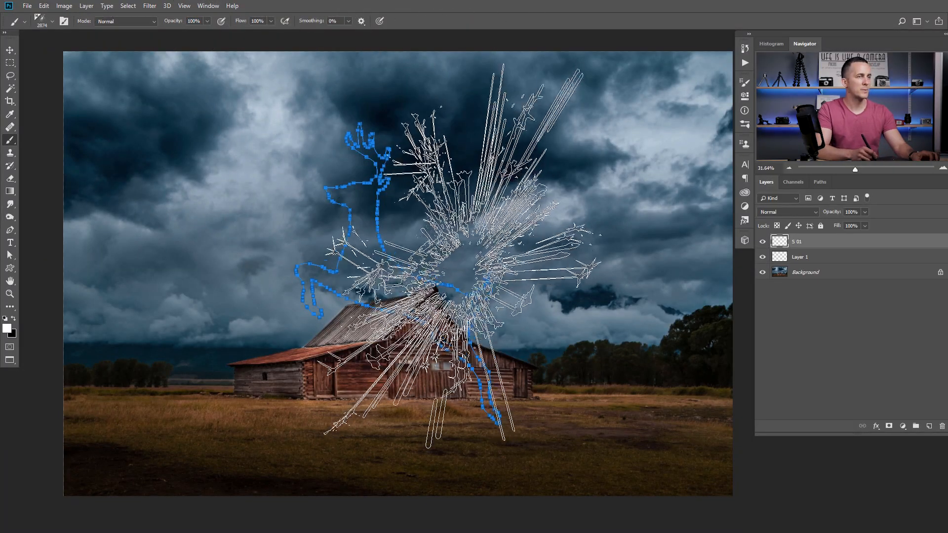
left_click(460, 269)
scroll(459, 257, "up", 4)
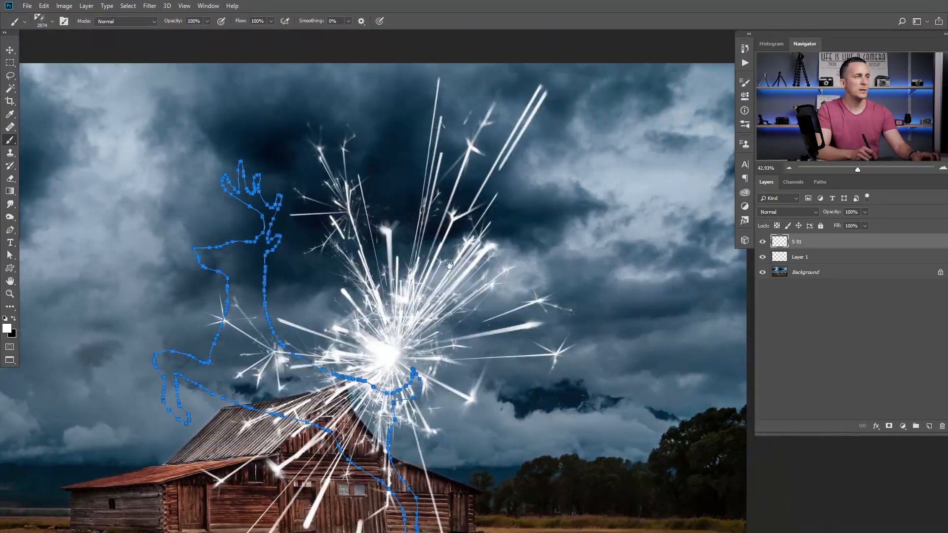
key("v")
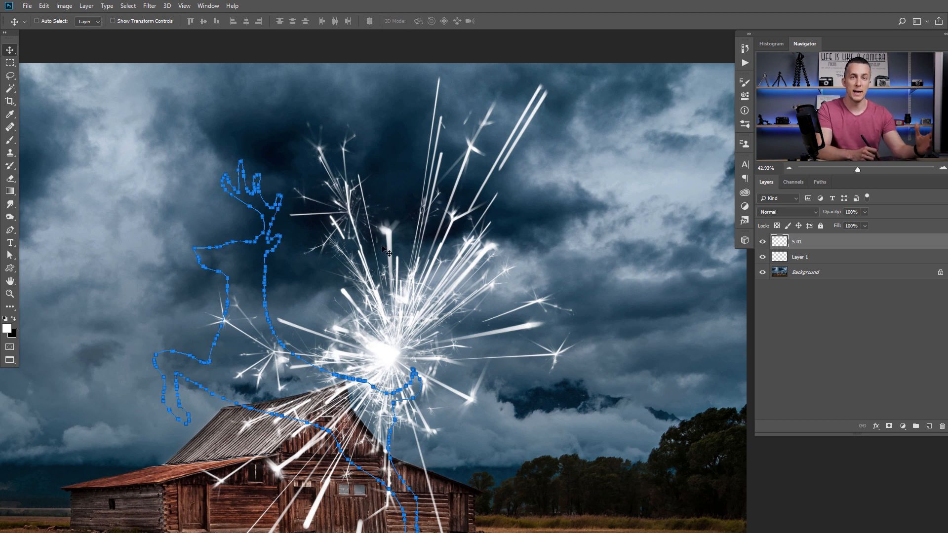
scroll(469, 247, "down", 2)
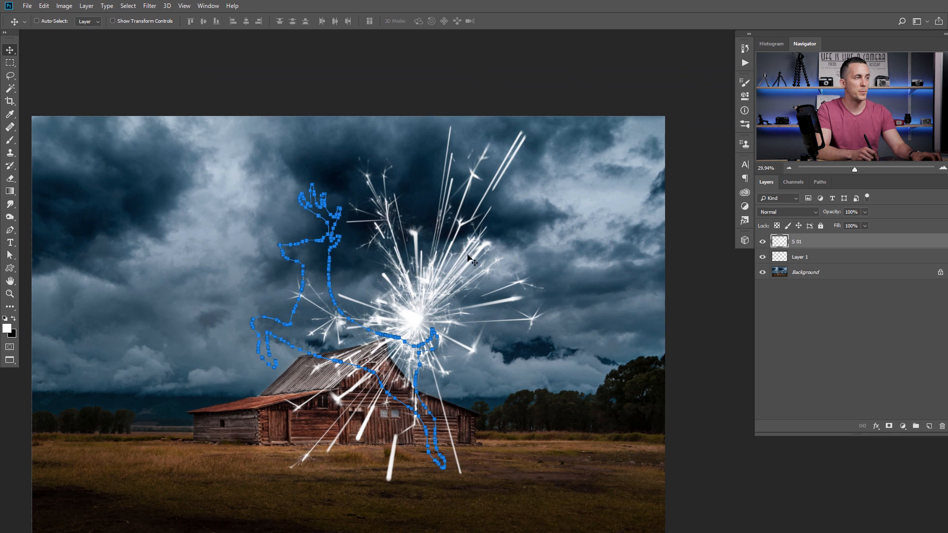
key("ctrl+z")
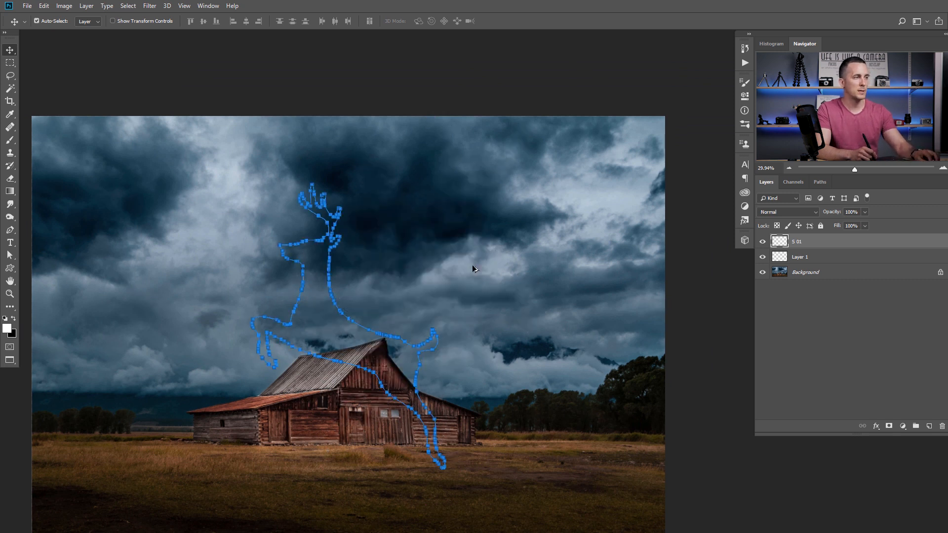
- Switch the Brush tool to the 2160 px long-streak brush from the Sparkle set
left_click_drag(369, 276, 413, 246)
key("b")
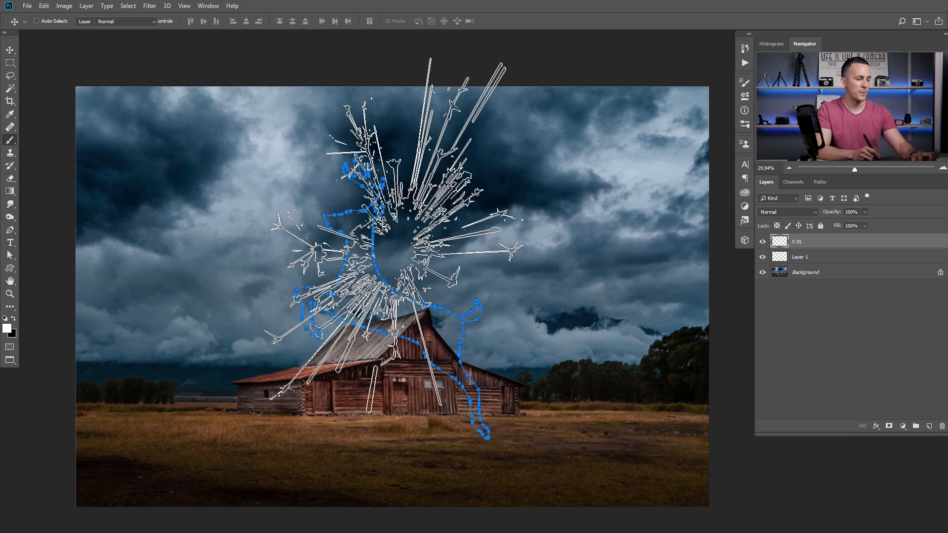
right_click(414, 252)
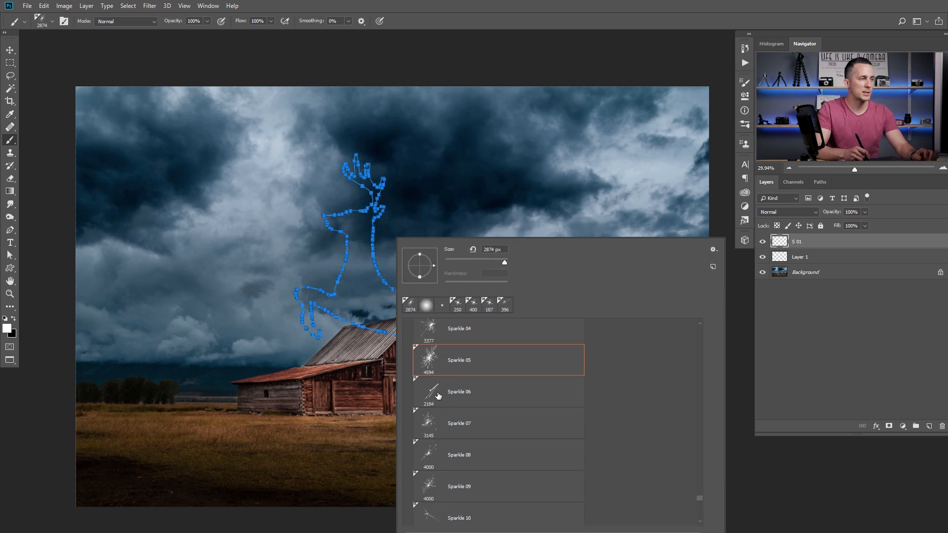
scroll(441, 387, "down", 3)
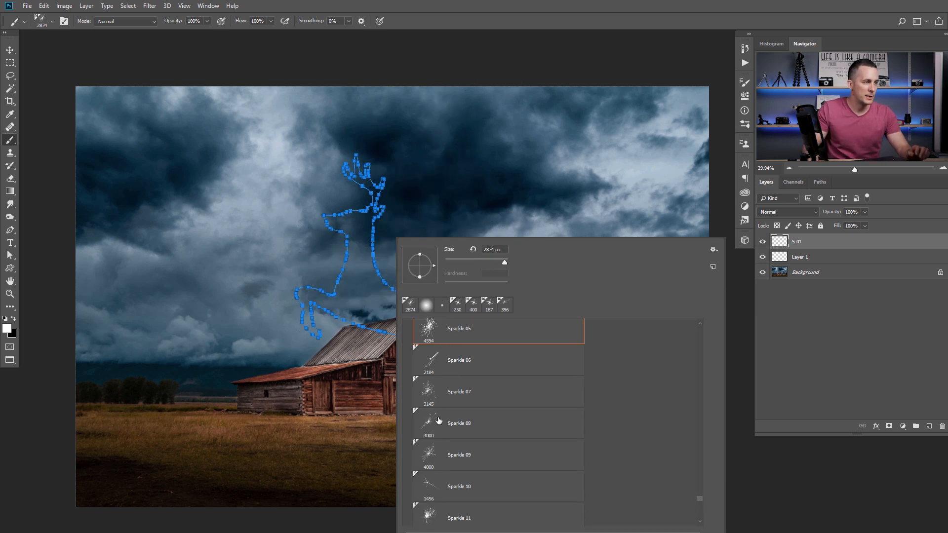
scroll(438, 435, "down", 3)
scroll(438, 435, "down", 2)
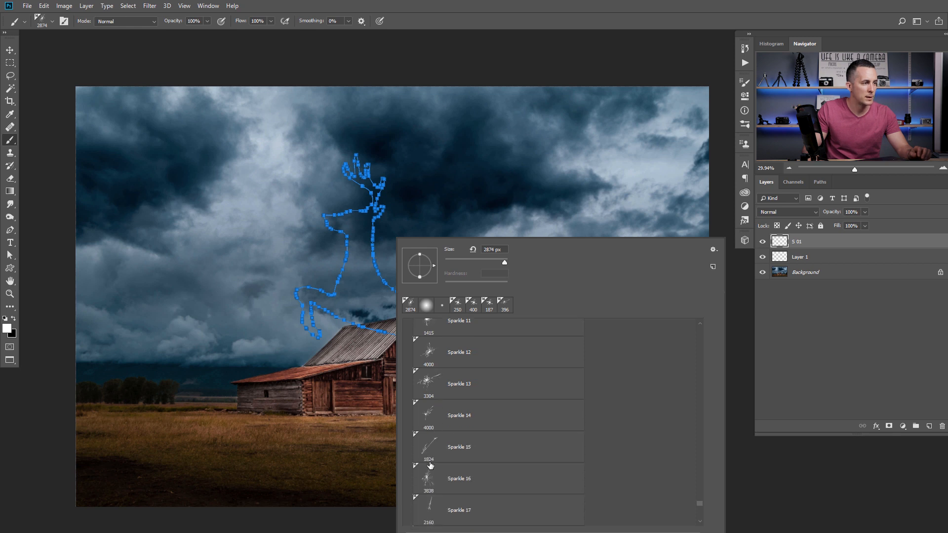
scroll(430, 459, "down", 2)
left_click(434, 494)
- Try single stamps and a long stroke with the streak brush across the sky and barn, undoing each one
left_click(269, 307)
key("ctrl+z")
left_click(437, 216)
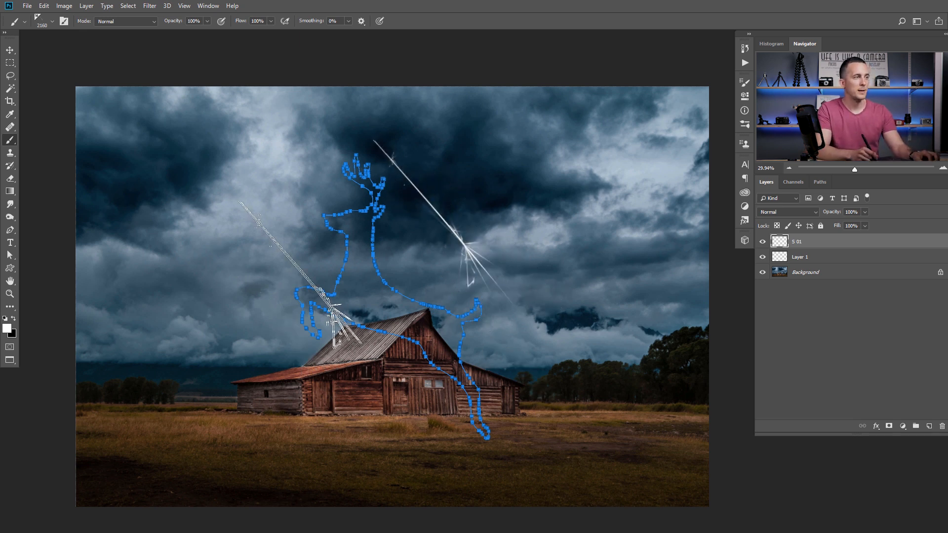
key("ctrl+z")
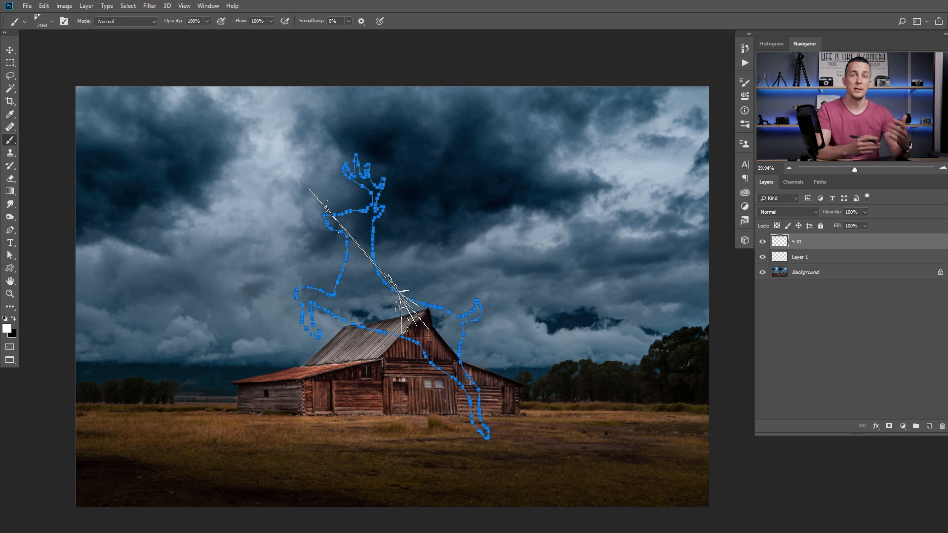
mouse_move(216, 265)
left_mouse_down()
mouse_move(519, 279)
mouse_move(486, 287)
mouse_move(494, 328)
left_mouse_up()
key("ctrl+z")
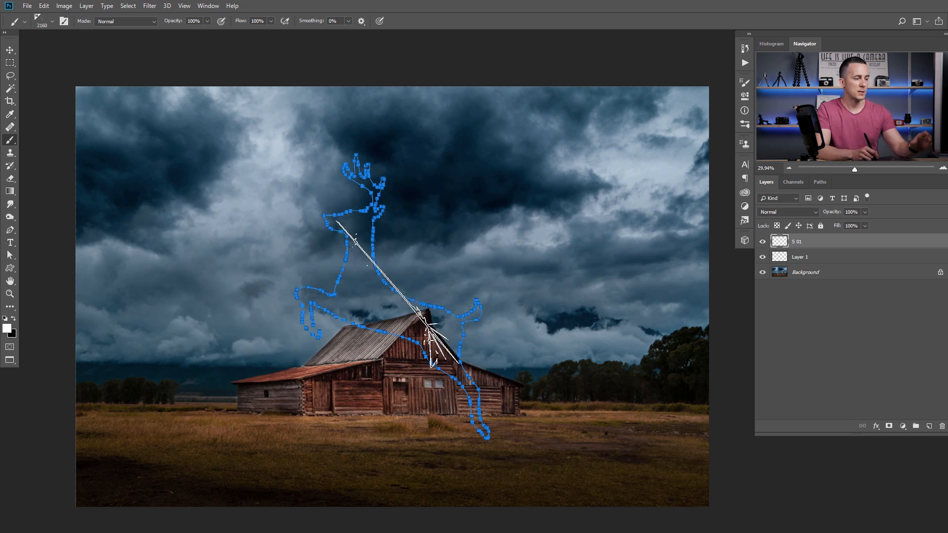
- Enable Shape Dynamics for the brush with size jitter and angle jitter at 100%, and test a stroke, undoing it
key("F5")
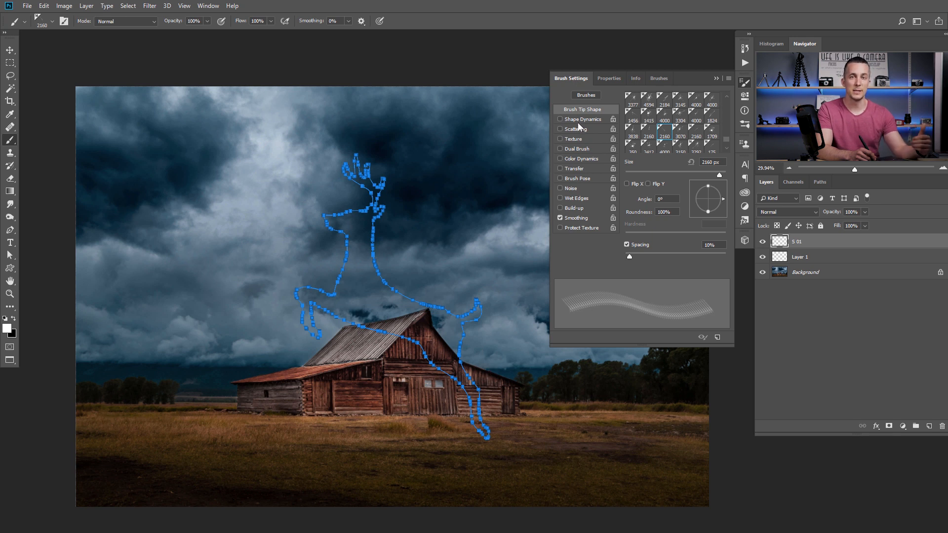
left_click(578, 119)
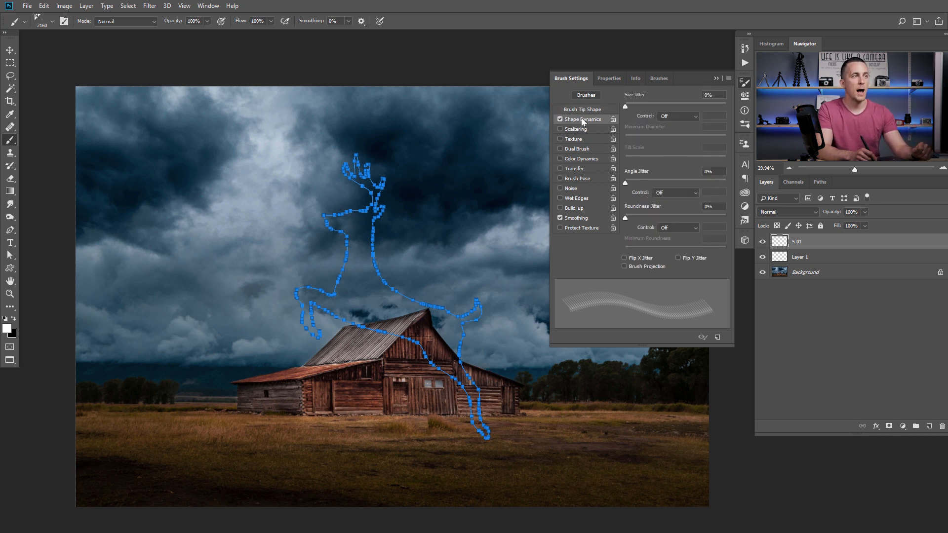
left_click_drag(628, 106, 726, 105)
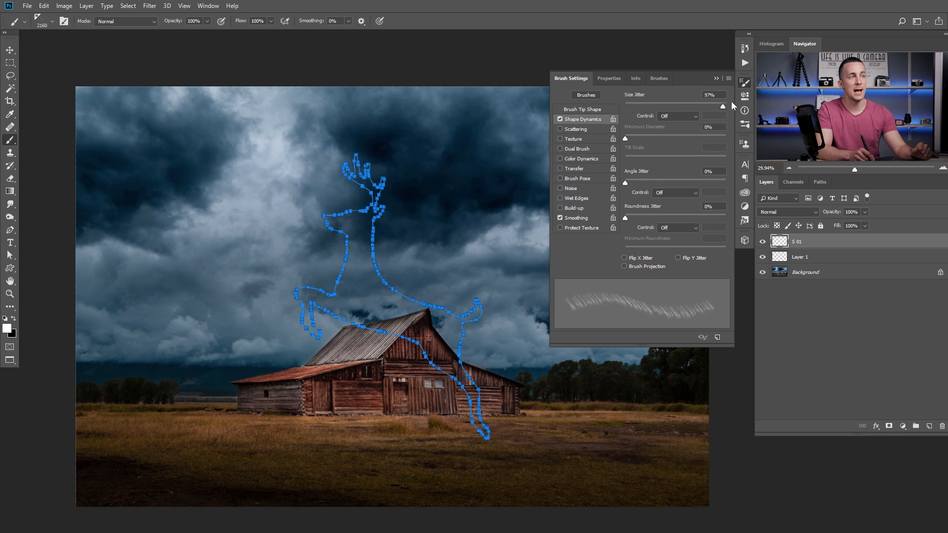
left_click_drag(627, 184, 726, 183)
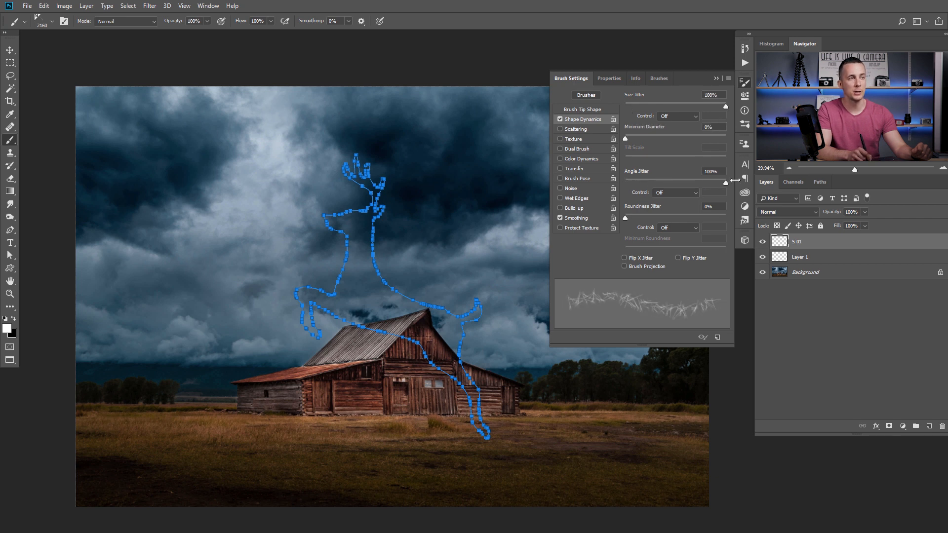
mouse_move(371, 207)
left_mouse_down()
mouse_move(278, 256)
mouse_move(307, 212)
mouse_move(276, 277)
mouse_move(346, 197)
left_mouse_up()
key("ctrl+z")
key("ctrl+z")
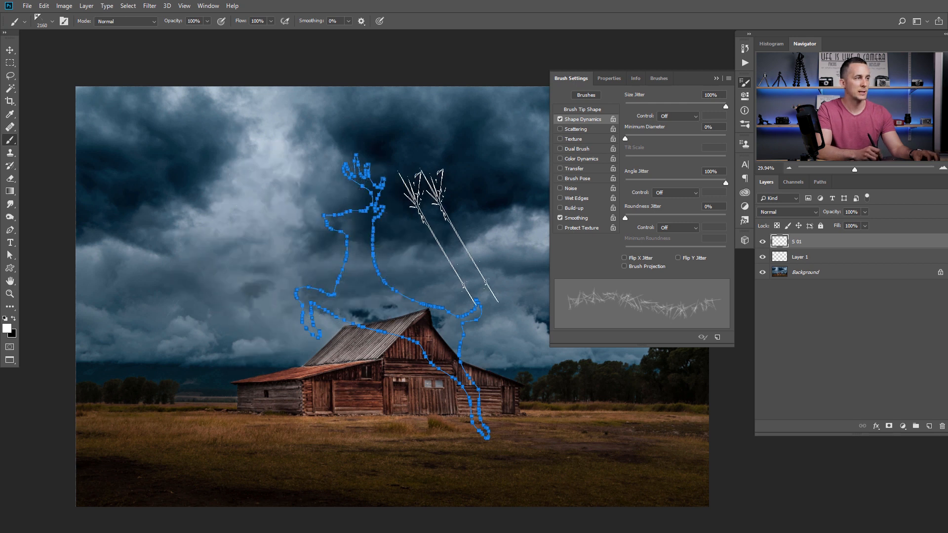
- Enable Transfer for the brush with 19% opacity jitter and test a scattered stroke over the sky, undoing it
left_click(575, 169)
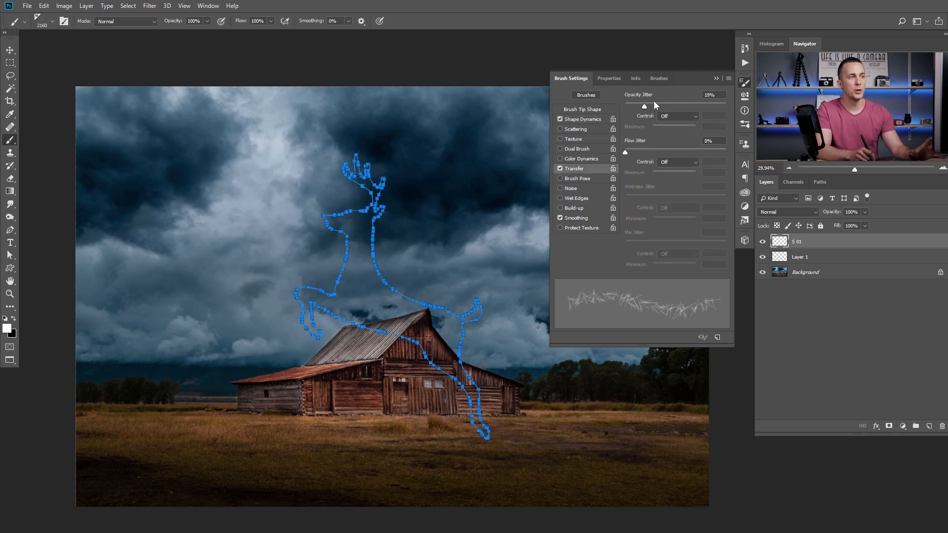
left_click_drag(648, 103, 645, 109)
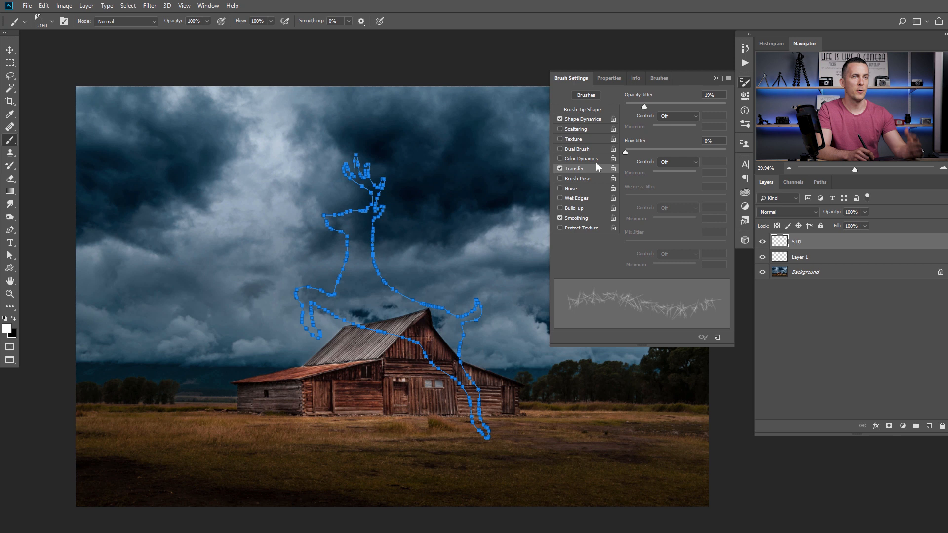
mouse_move(272, 225)
left_mouse_down()
mouse_move(246, 253)
mouse_move(243, 291)
mouse_move(263, 326)
mouse_move(310, 341)
mouse_move(352, 316)
mouse_move(368, 264)
mouse_move(348, 225)
mouse_move(321, 204)
mouse_move(282, 216)
mouse_move(271, 265)
left_mouse_up()
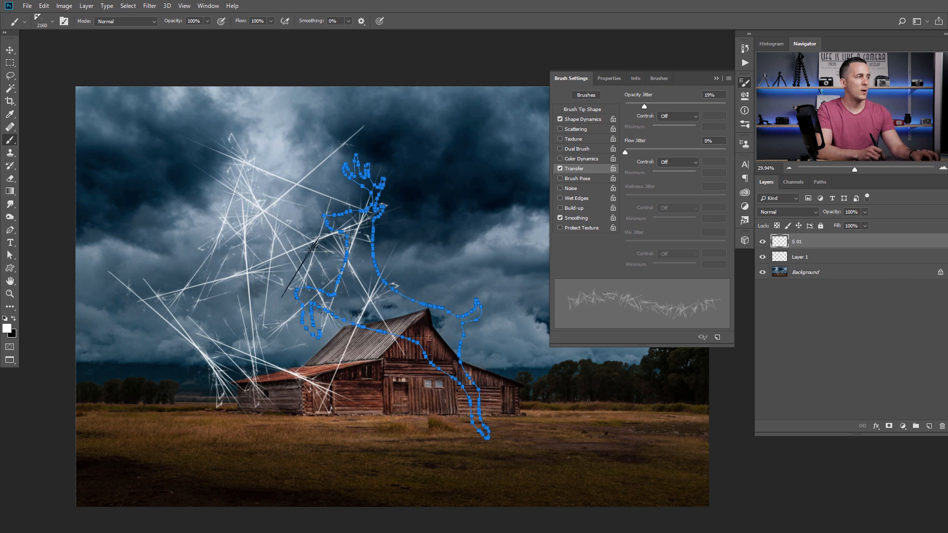
key("ctrl+z")
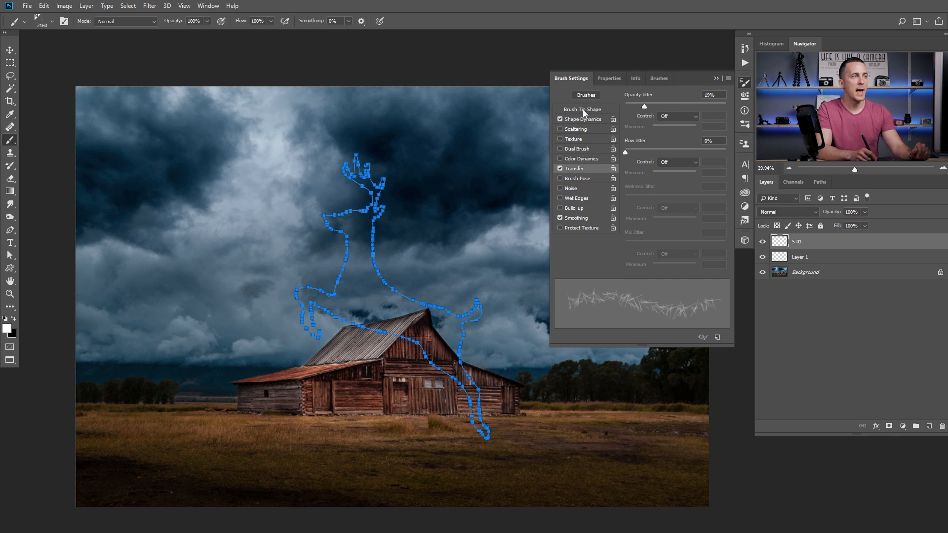
- Reduce the streak brush's size to 50 px, small enough to follow the deer outline
left_click(587, 109)
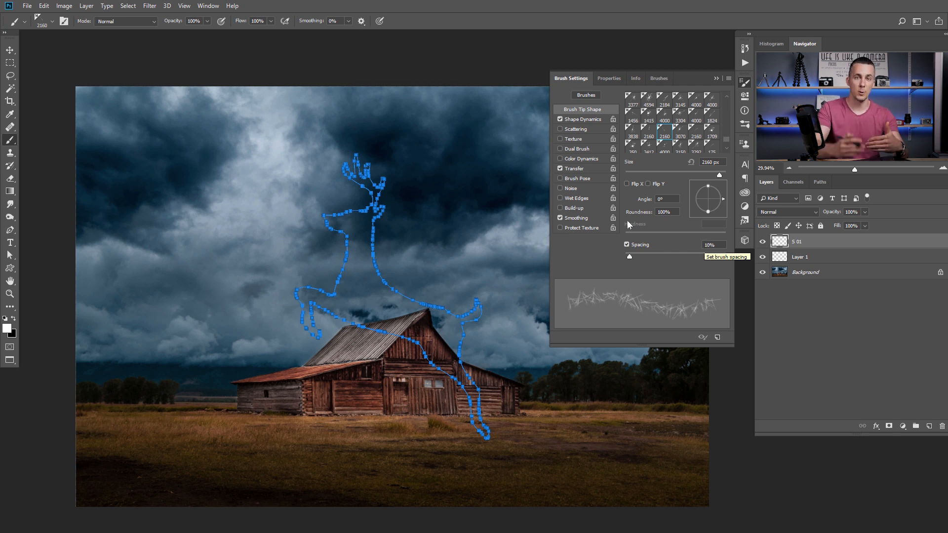
left_click(717, 78)
key("bracketleft")
key("bracketleft")
key("bracketleft")
key("bracketleft")
key("bracketleft")
key("bracketleft")
key("bracketleft")
key("bracketleft")
key("bracketleft")
key("bracketleft")
key("bracketleft")
mouse_move(380, 266)
left_mouse_down()
mouse_move(429, 284)
mouse_move(407, 277)
left_mouse_up()
key("bracketleft")
key("bracketleft")
key("bracketleft")
key("bracketleft")
key("bracketleft")
key("bracketleft")
- Try several small brush strokes along the deer's neck and back, undoing each one
mouse_move(386, 228)
left_mouse_down()
mouse_move(422, 322)
mouse_move(445, 341)
left_mouse_up()
key("ctrl+z")
mouse_move(397, 257)
left_mouse_down()
mouse_move(444, 340)
mouse_move(474, 365)
left_mouse_up()
key("ctrl+z")
mouse_move(398, 276)
left_mouse_down()
mouse_move(452, 356)
mouse_move(519, 407)
left_mouse_up()
key("ctrl+z")
scroll(514, 339, "down", 3)
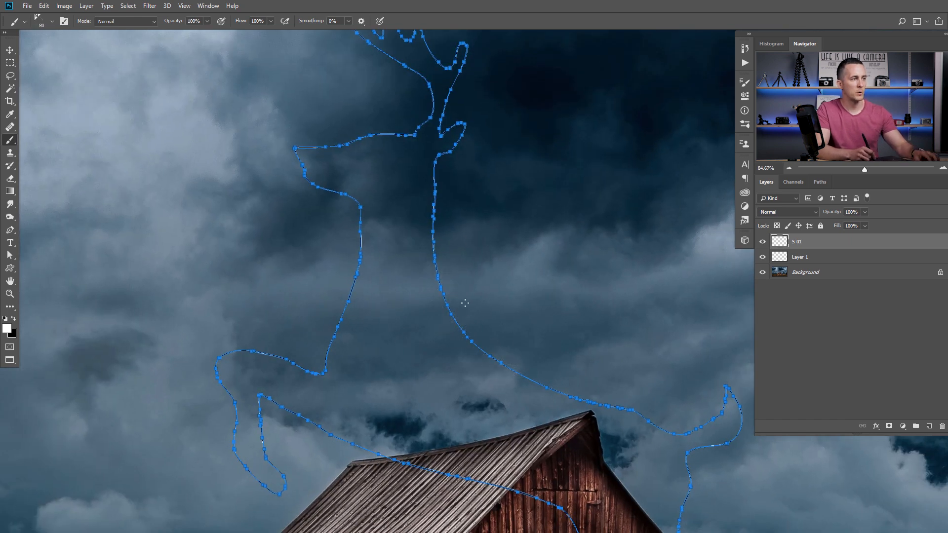
mouse_move(440, 287)
left_mouse_down()
mouse_move(468, 337)
mouse_move(514, 375)
mouse_move(571, 394)
left_mouse_up()
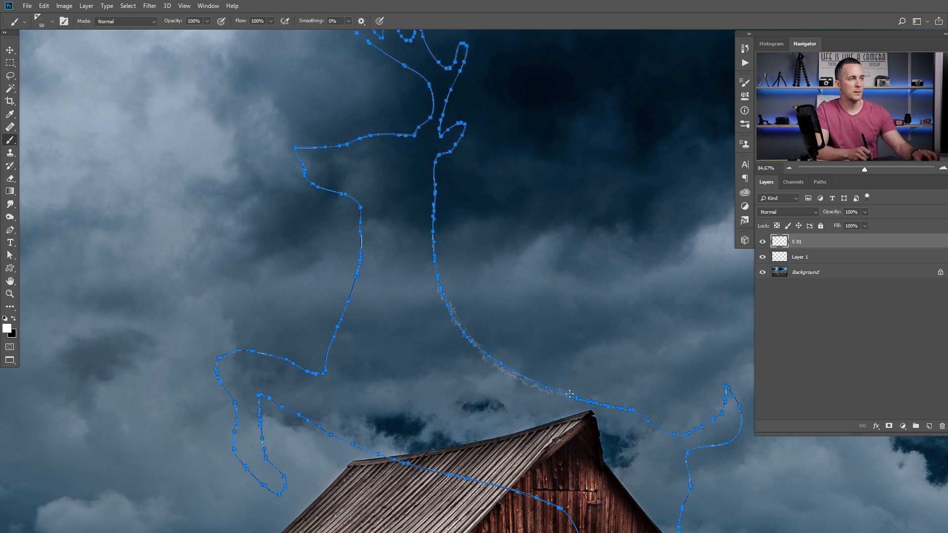
key("ctrl+z")
scroll(474, 275, "down", 3)
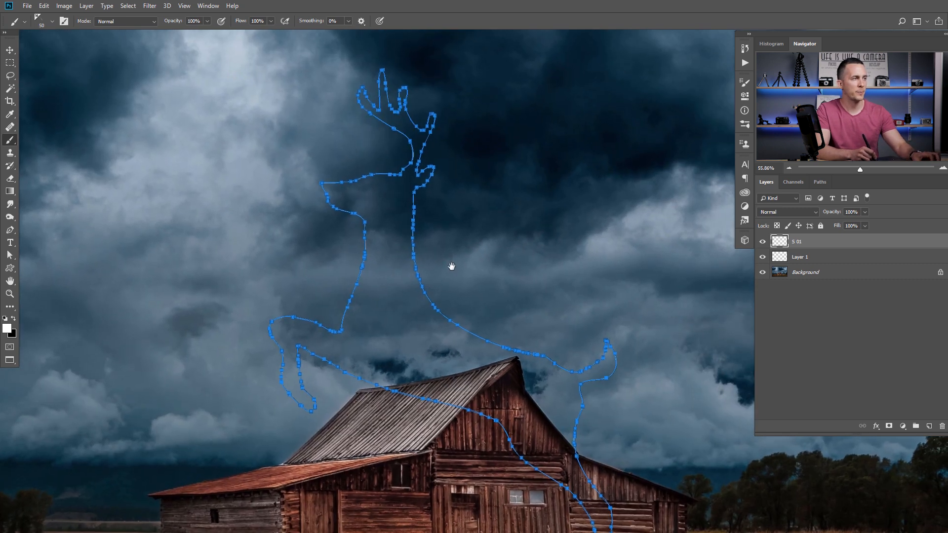
scroll(470, 266, "down", 2)
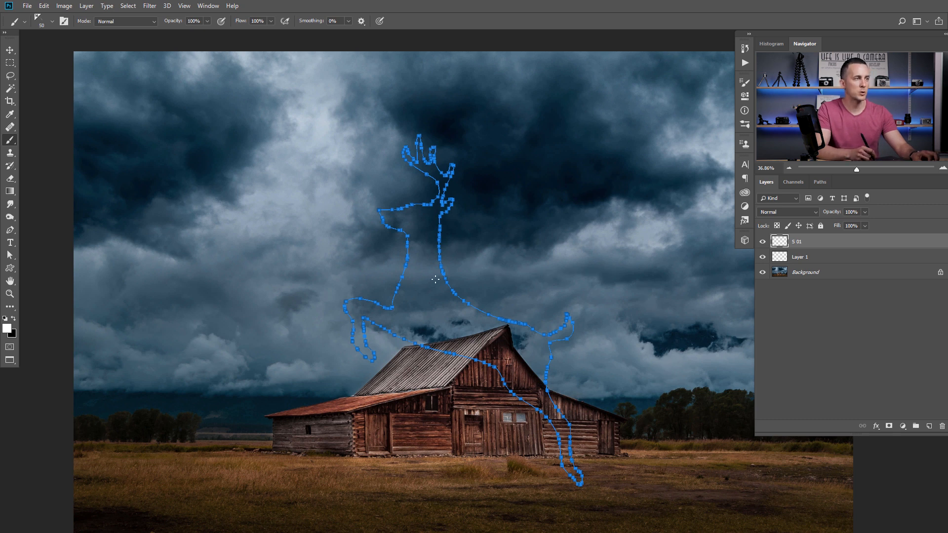
- Stroke the deer path on layer S 01 using the Brush, with Simulate Pressure off, and inspect the streaks along the outline
left_click(10, 230)
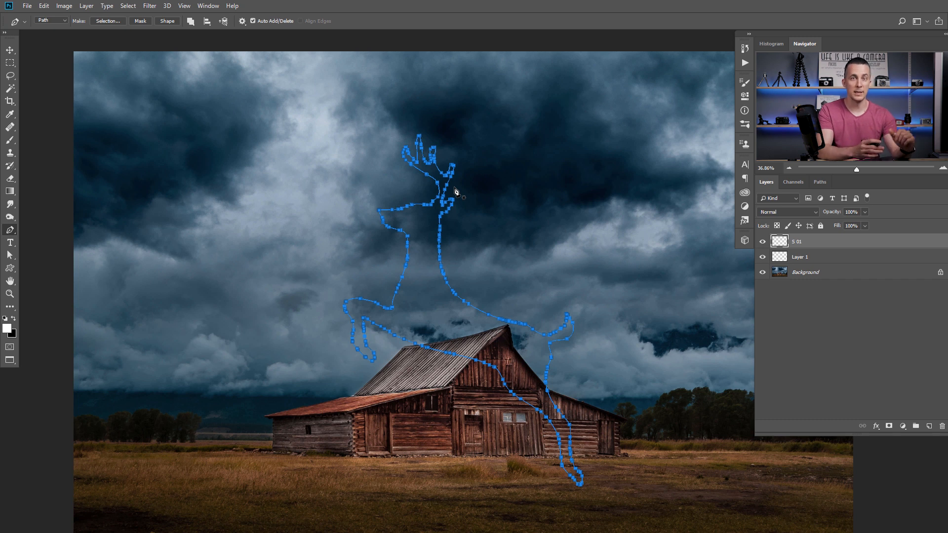
right_click(494, 203)
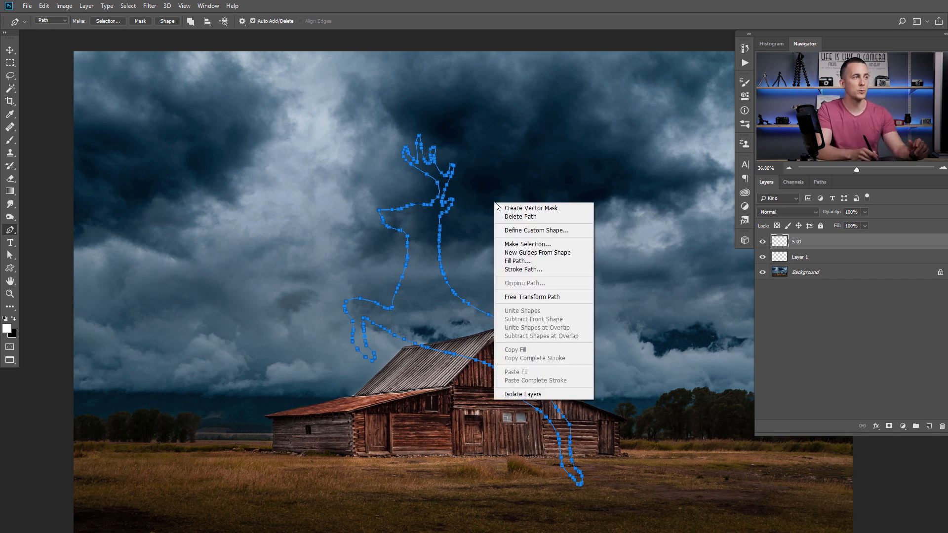
left_click(524, 270)
left_click(504, 193)
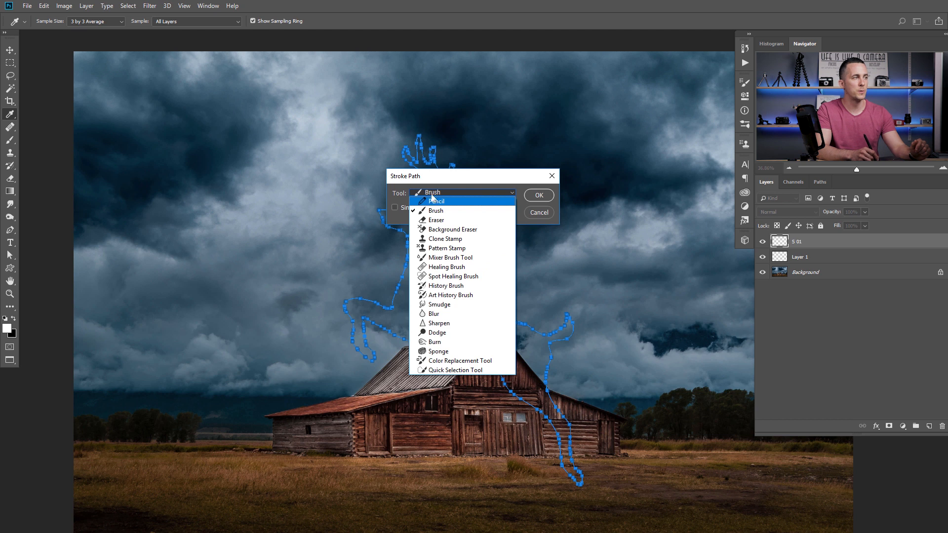
left_click(446, 212)
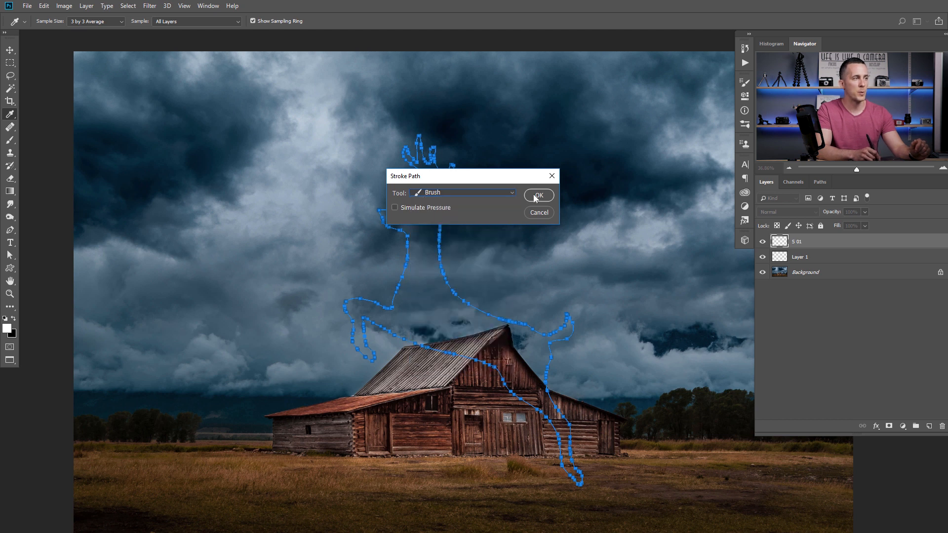
left_click(538, 194)
left_click(493, 286, "ctrl")
left_click_drag(493, 286, 503, 299)
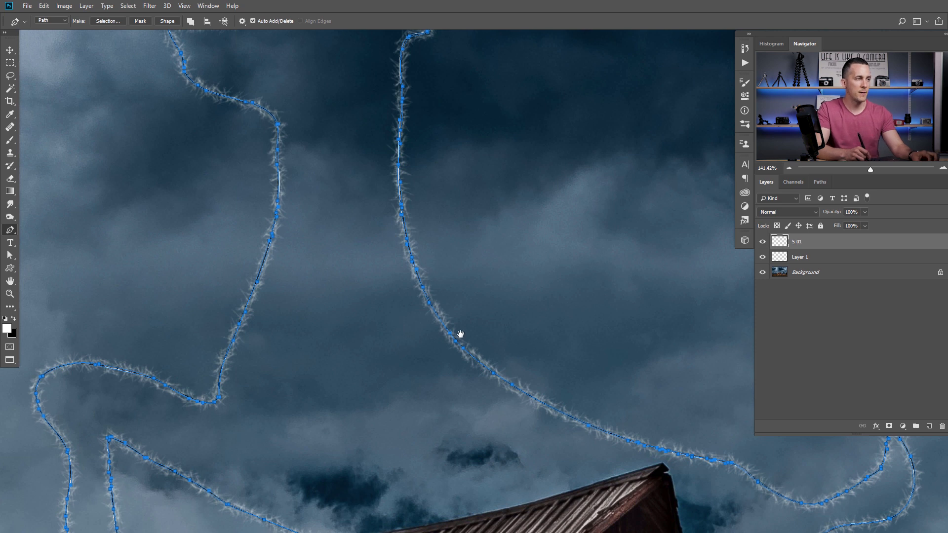
left_click_drag(460, 334, 394, 182)
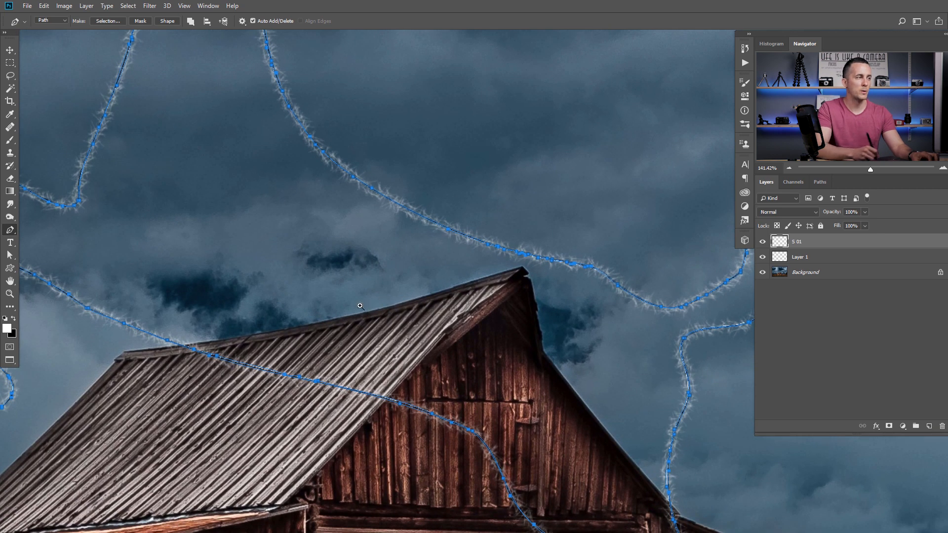
scroll(360, 306, "down", 8)
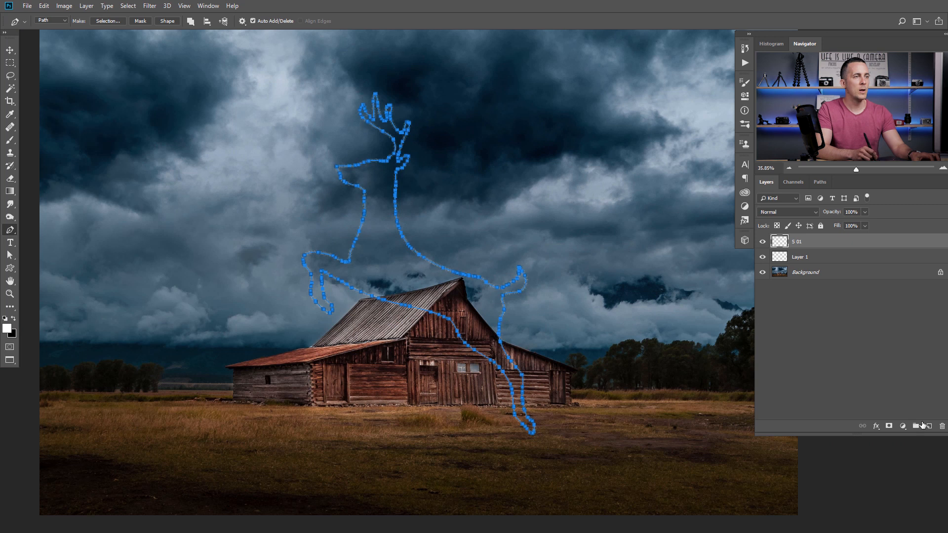
- Add a new layer above S 01 and choose the Sparkle 15 brush, reducing it to 133 px
left_click(929, 426)
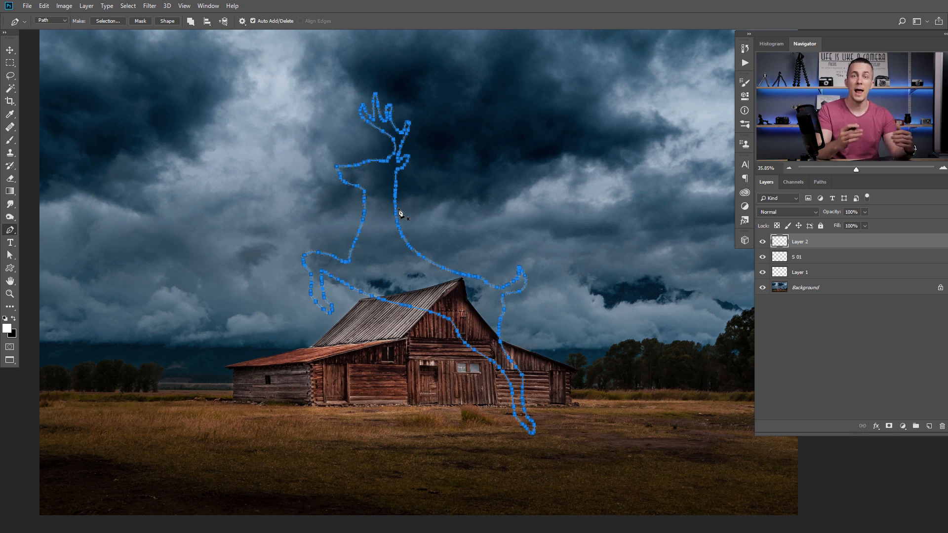
key("b")
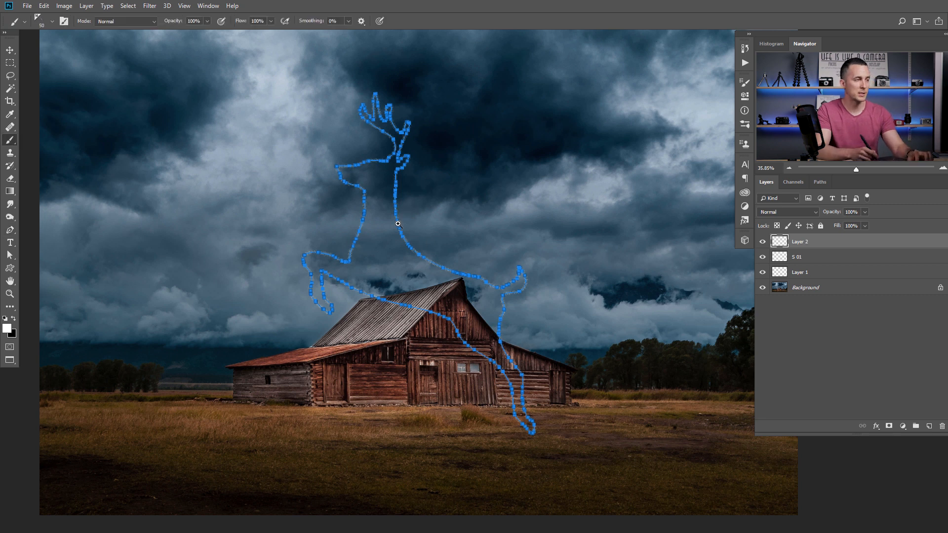
scroll(394, 209, "up", 3)
right_click(401, 246)
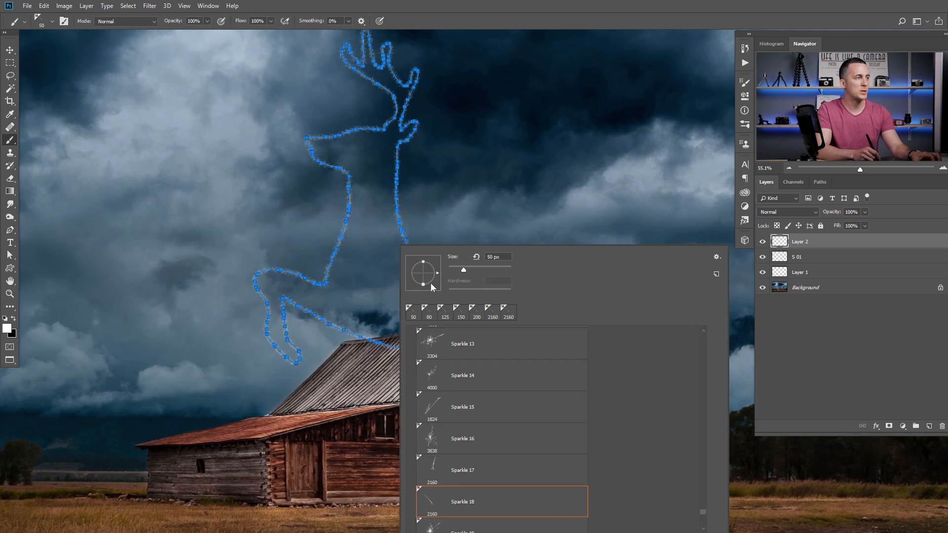
left_click(497, 408)
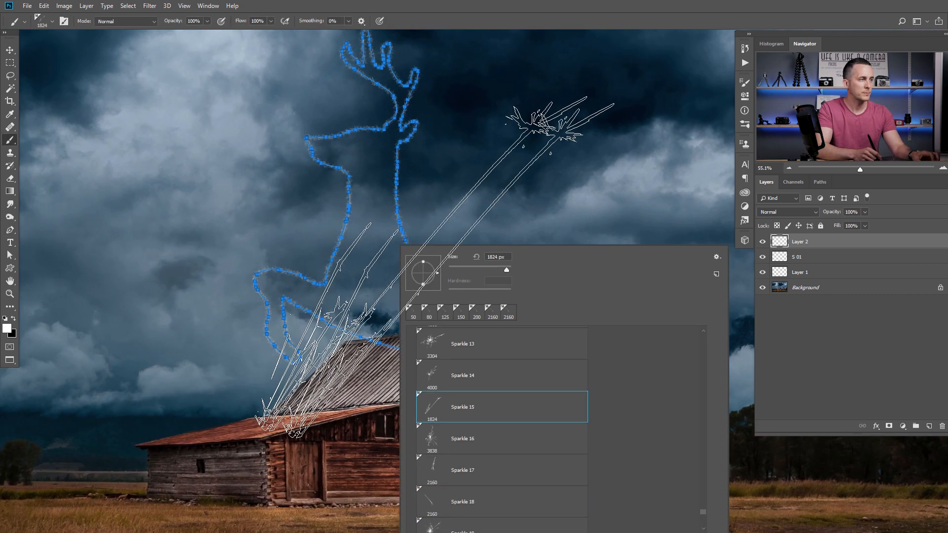
left_click(370, 248)
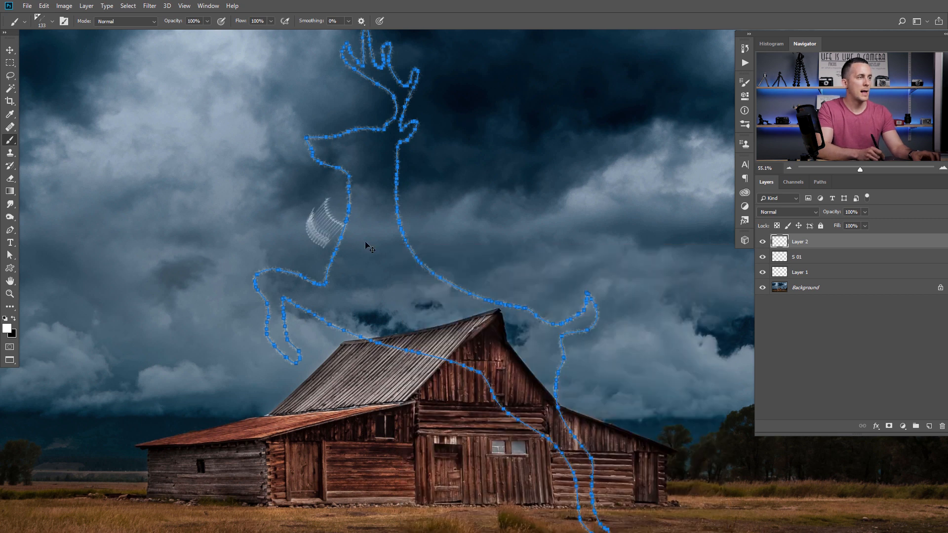
- Enable Shape Dynamics with size jitter and angle jitter at 100%, and Transfer with 19% opacity jitter, for Sparkle 15
key("F5")
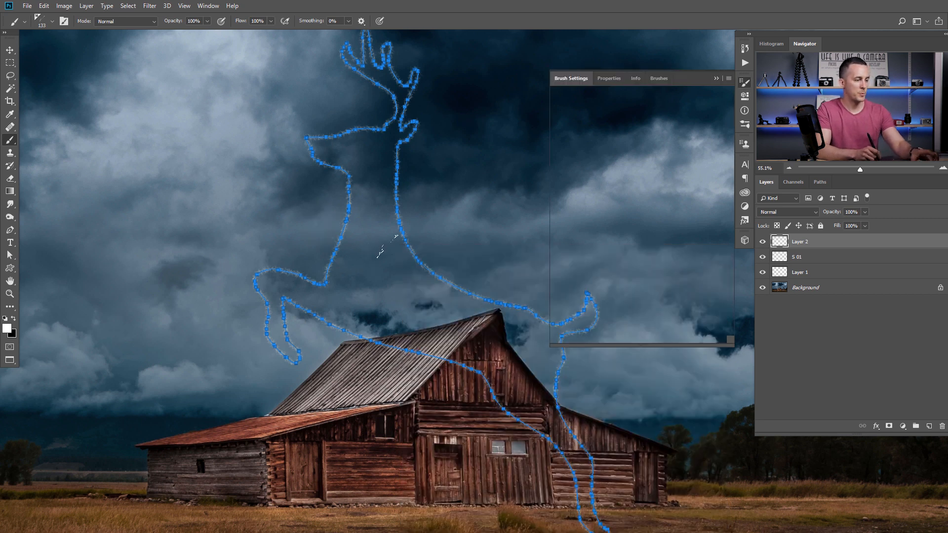
left_click(575, 121)
left_click_drag(649, 103, 725, 104)
left_click_drag(625, 183, 726, 182)
left_click(573, 170)
left_click(646, 107)
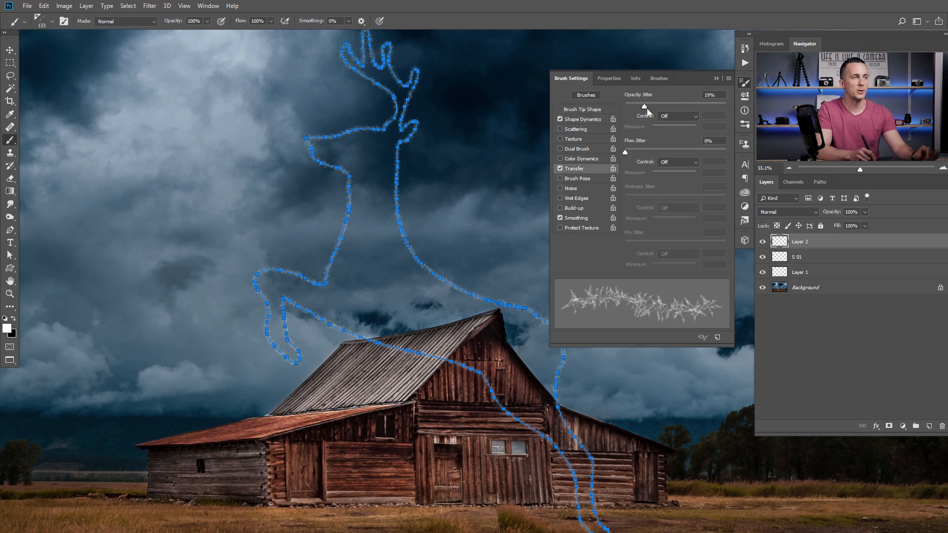
- Set the Sparkle 15 brush spacing to 35% and test a stroke along the deer's back, undoing it
left_click(584, 111)
left_click_drag(631, 255, 642, 257)
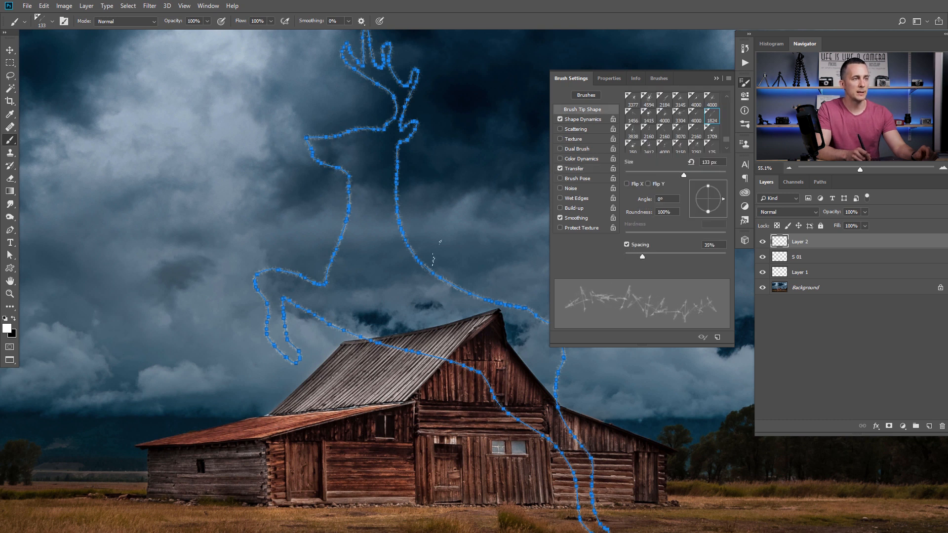
left_click_drag(401, 222, 476, 302)
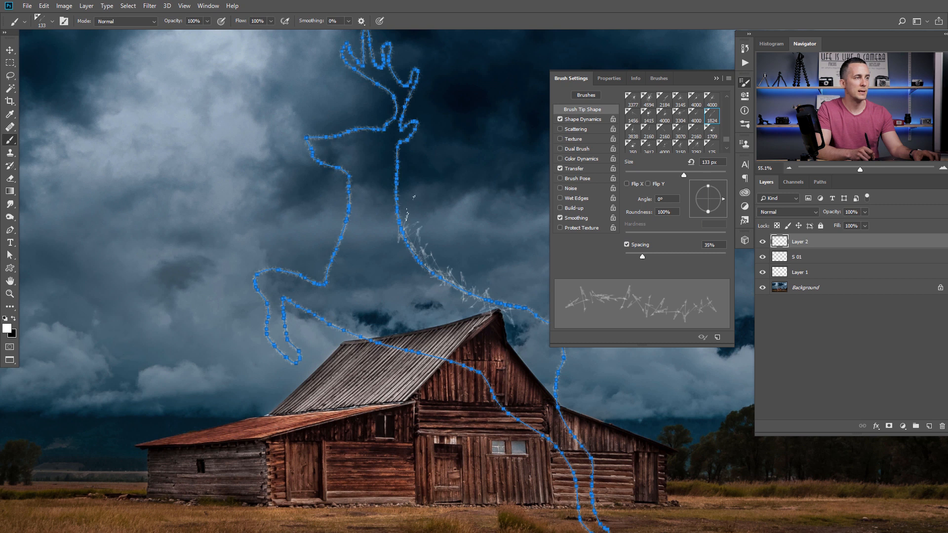
key("ctrl+z")
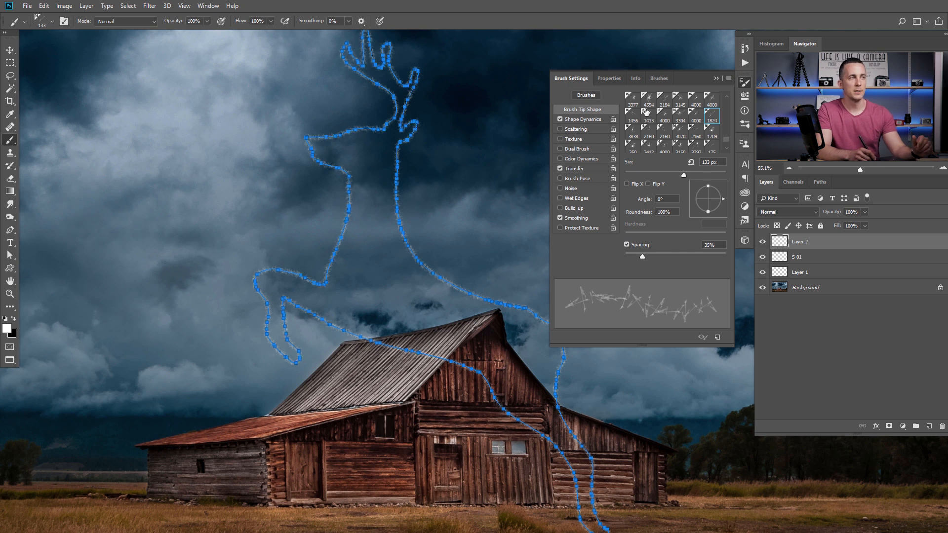
left_click(729, 80)
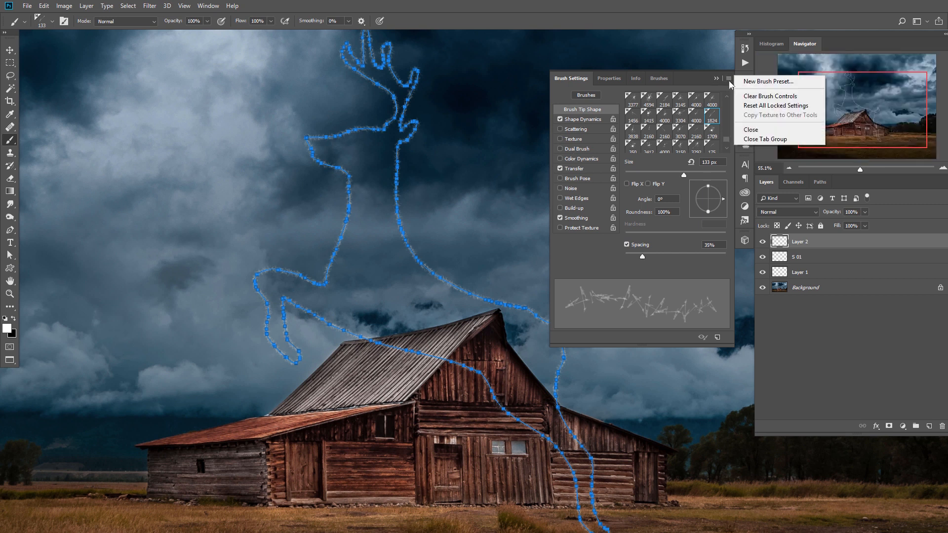
left_click(765, 82)
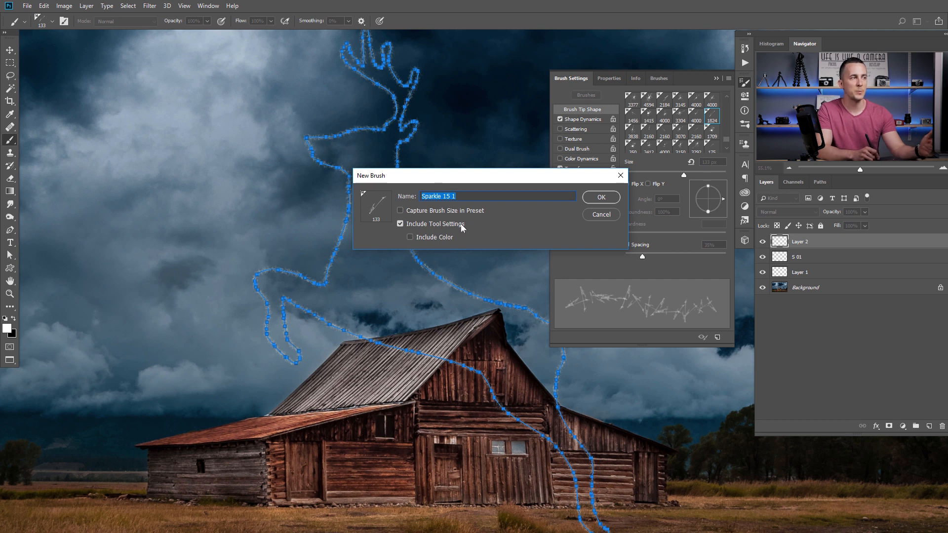
left_click(601, 215)
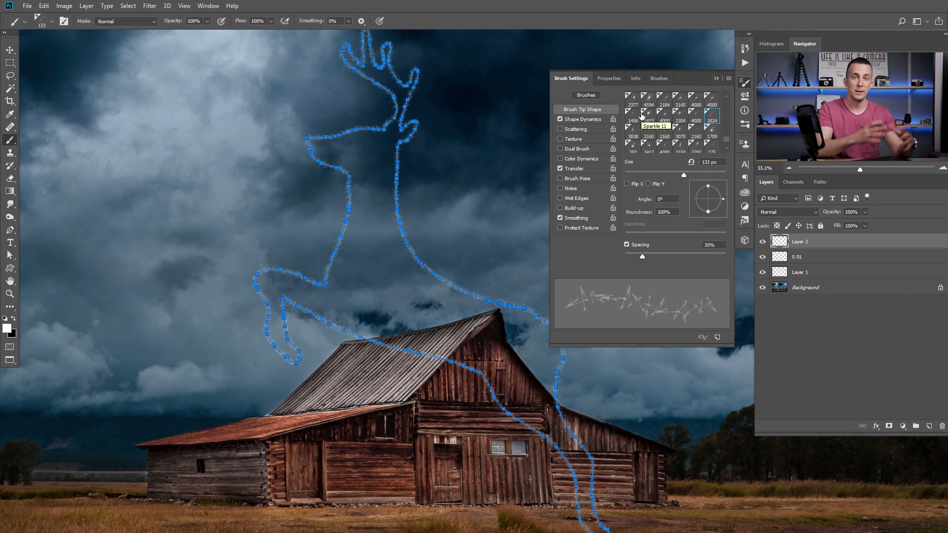
- Switch to the 3145 px sparkle brush and reselect Sparkle 15 so that its custom brush settings are reset
left_click(680, 96)
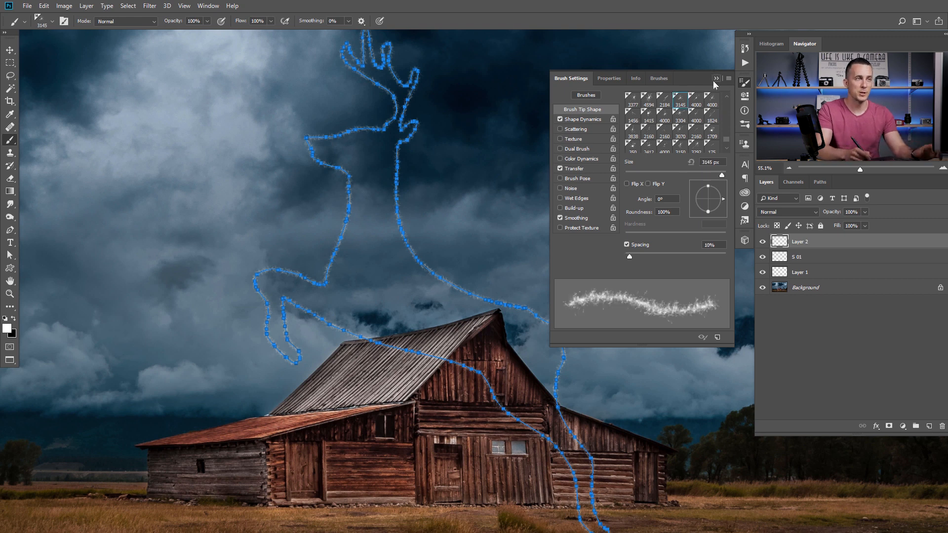
left_click(716, 78)
right_click(494, 255)
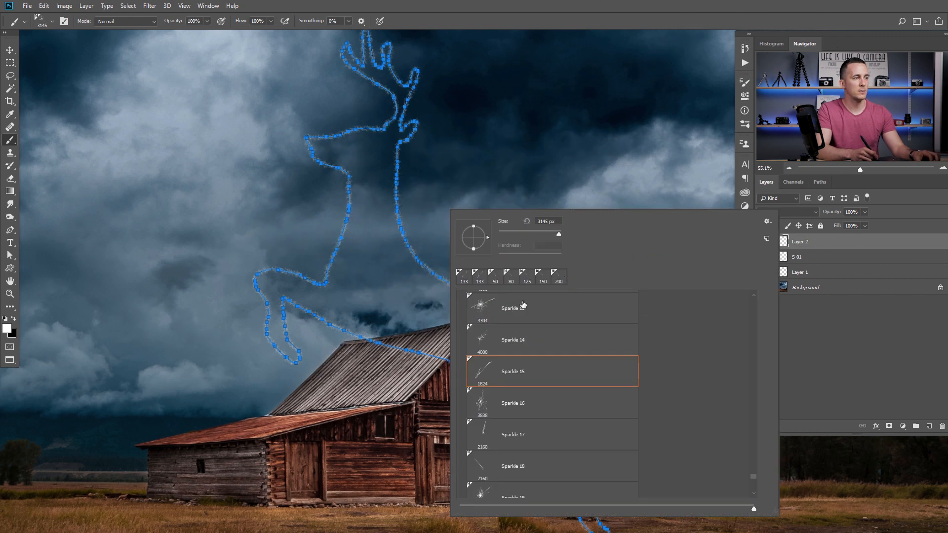
left_click(508, 374)
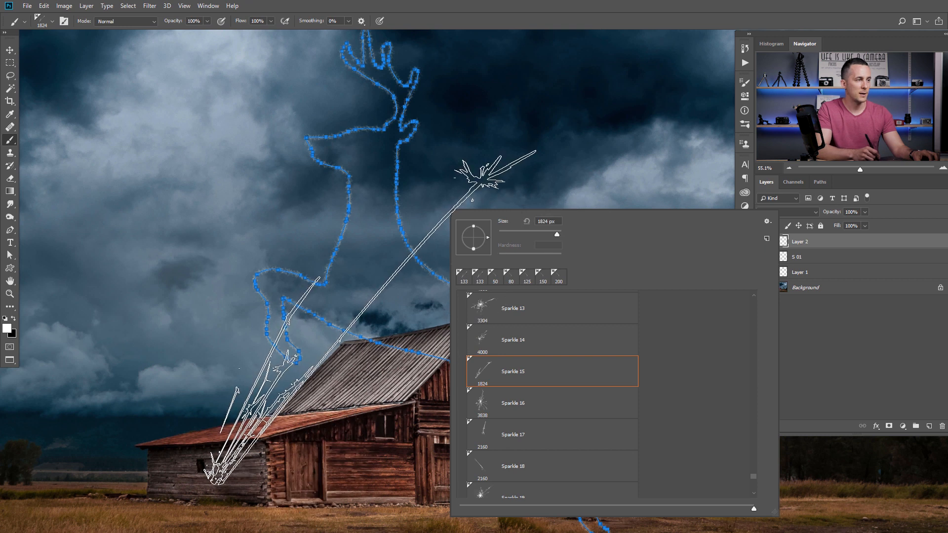
- Reduce the size of the Sparkle 15 brush to 1000 px
left_click(356, 307)
key("ctrl+z")
key("bracketleft")
key("bracketleft")
key("bracketleft")
key("bracketleft")
key("bracketleft")
key("bracketleft")
key("bracketleft")
key("bracketleft")
key("bracketleft")
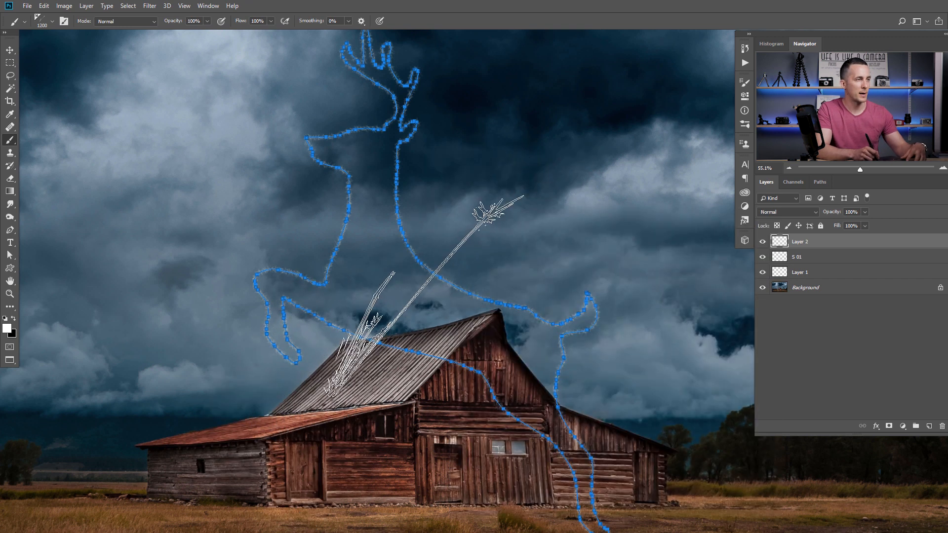
- Enable Shape Dynamics with size jitter and roundness jitter at 100%, and Transfer with 19% opacity jitter, for the brush
key("F5")
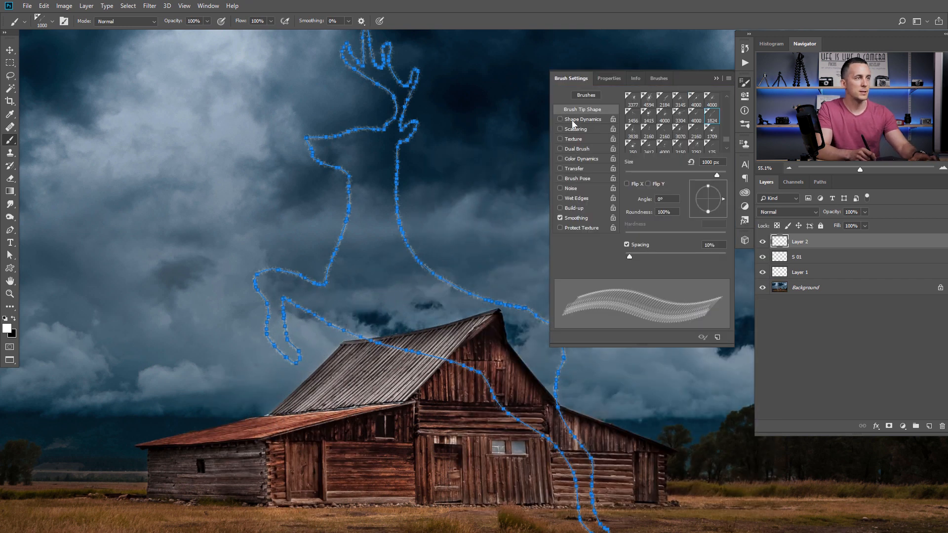
left_click(581, 120)
left_click_drag(625, 105, 726, 106)
left_click_drag(651, 218, 726, 217)
left_click(575, 168)
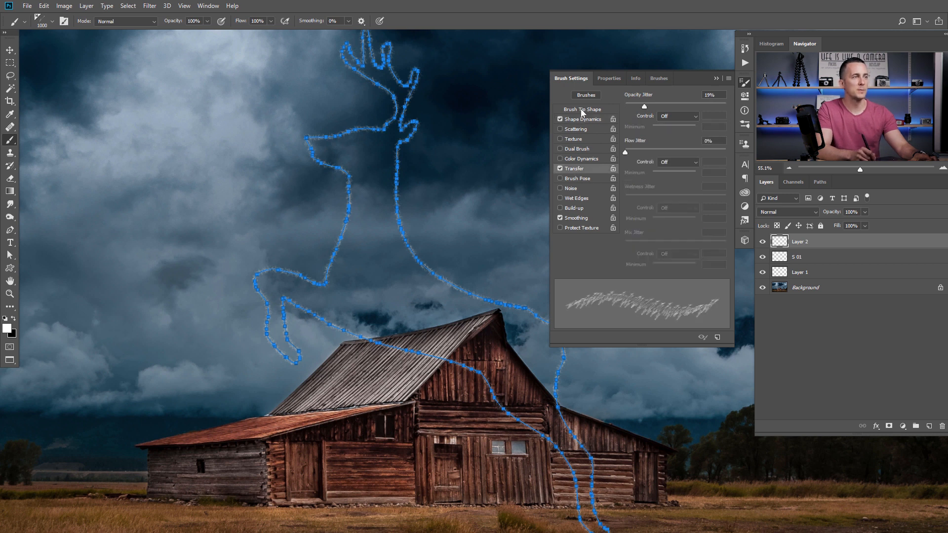
- Set the brush spacing to 70% and test a small stroke along the deer's neck and back, undoing it
left_click(582, 109)
left_click_drag(631, 254, 660, 256)
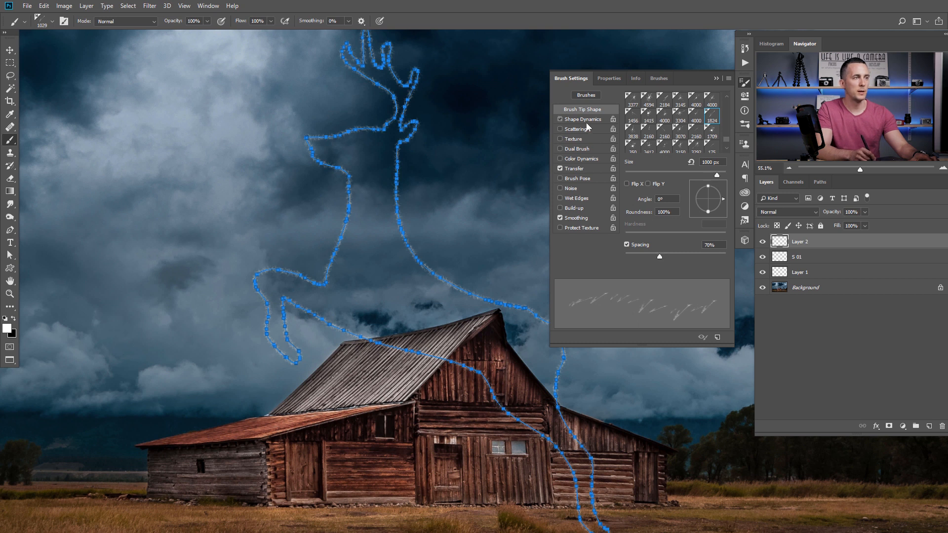
left_click(584, 120)
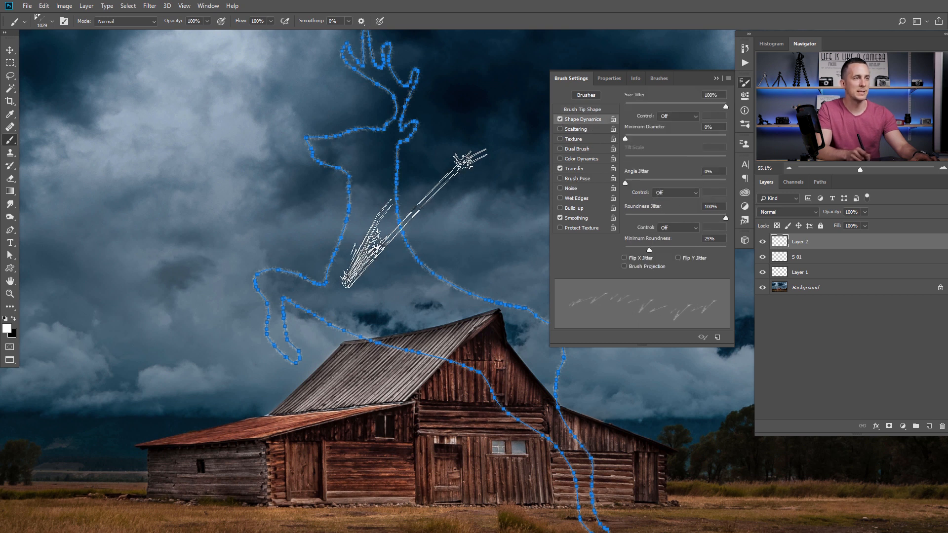
left_click_drag(410, 215, 445, 287)
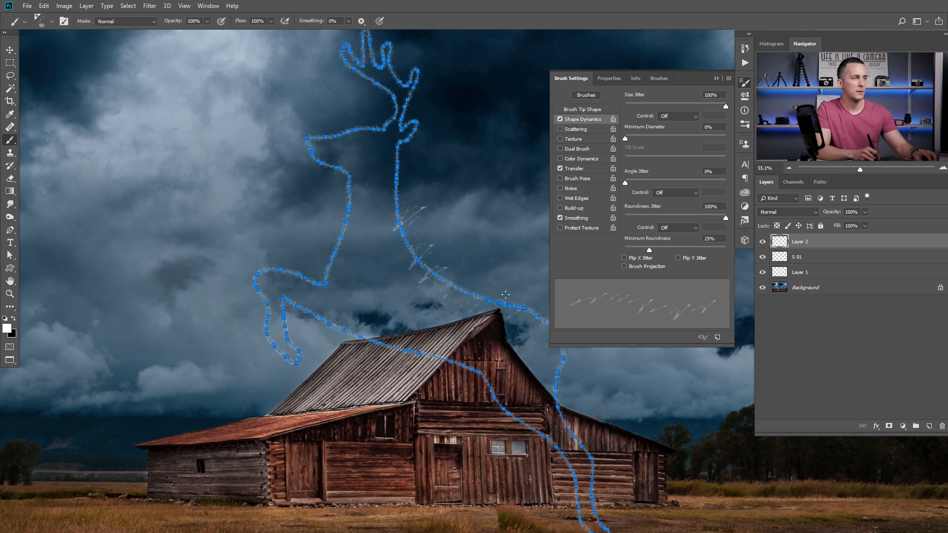
key("ctrl+z")
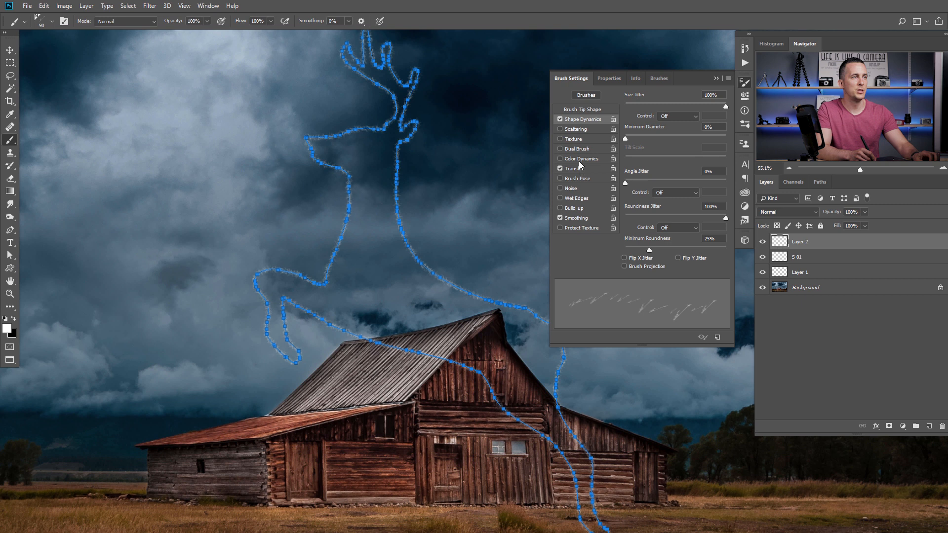
- Set the brush's angle jitter to 100% and enlarge the brush to 175 px
left_click_drag(635, 178, 738, 189)
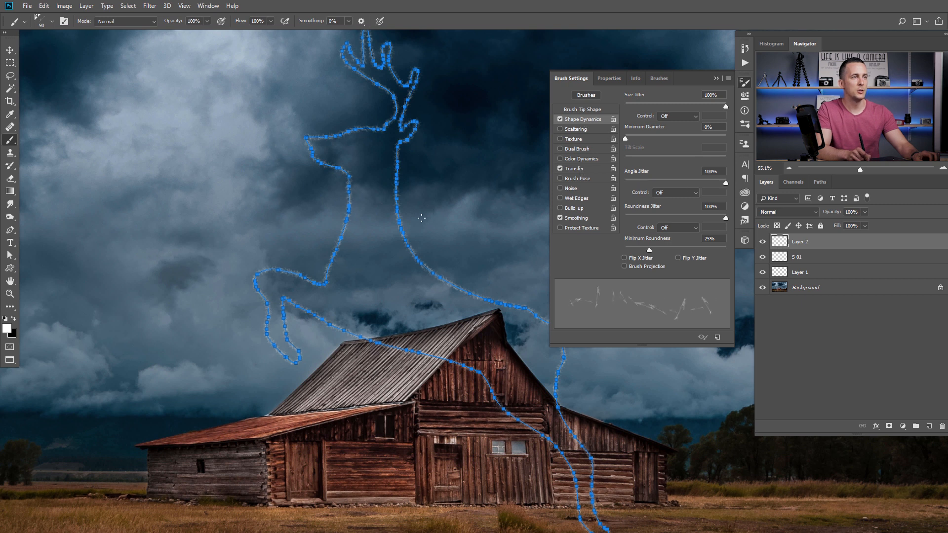
left_click(716, 78)
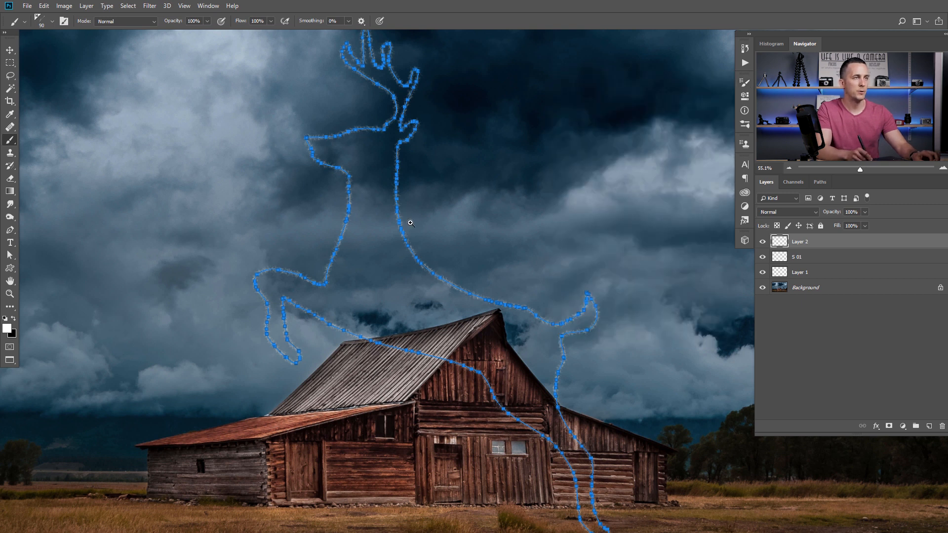
left_click(434, 235, "ctrl")
key("bracketright")
key("bracketright")
key("bracketright")
key("bracketright")
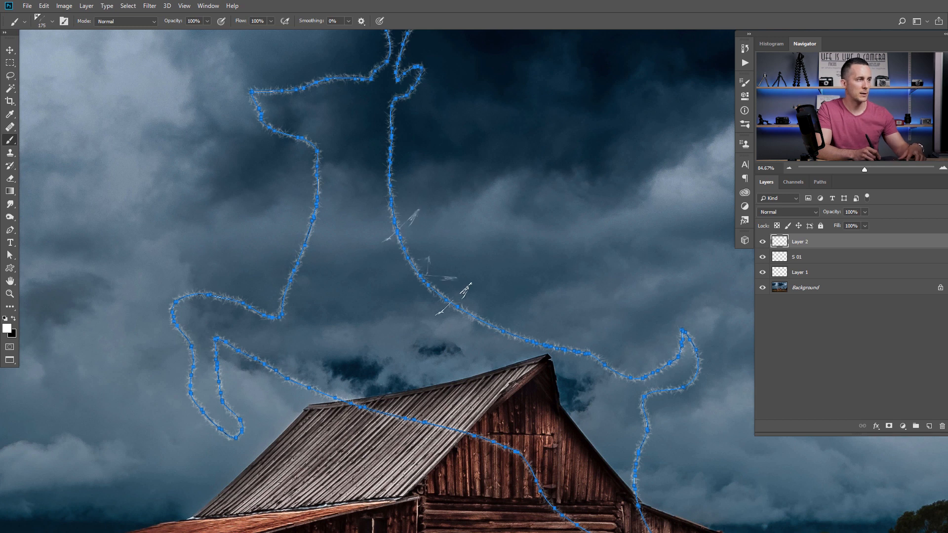
- Test the sparkle brush along the deer's back, undo the test, and stroke the deer path with the brush
mouse_move(401, 223)
left_mouse_down()
mouse_move(440, 286)
mouse_move(480, 316)
mouse_move(571, 350)
mouse_move(616, 351)
left_mouse_up()
key("ctrl+z")
key("p")
right_click(422, 223)
left_click(446, 290)
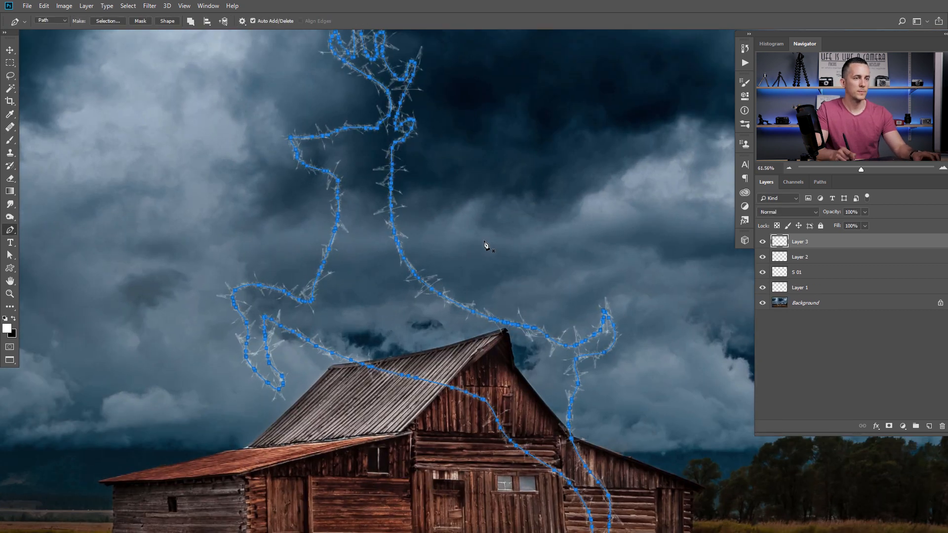
- Make white the foreground colour and stroke the deer path with the sparkle brush on Layer 2
key("b")
key("F5")
left_click(582, 109)
key("F5")
key("p")
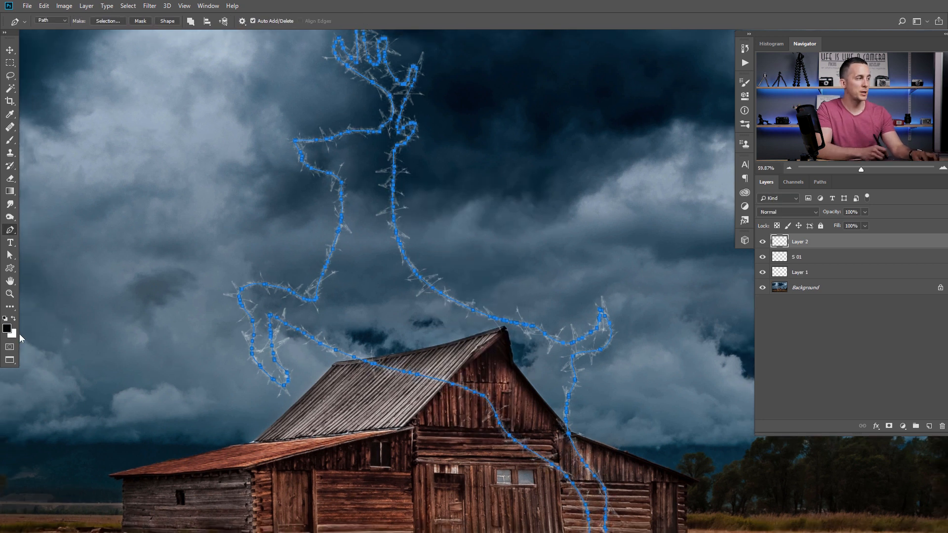
key("x")
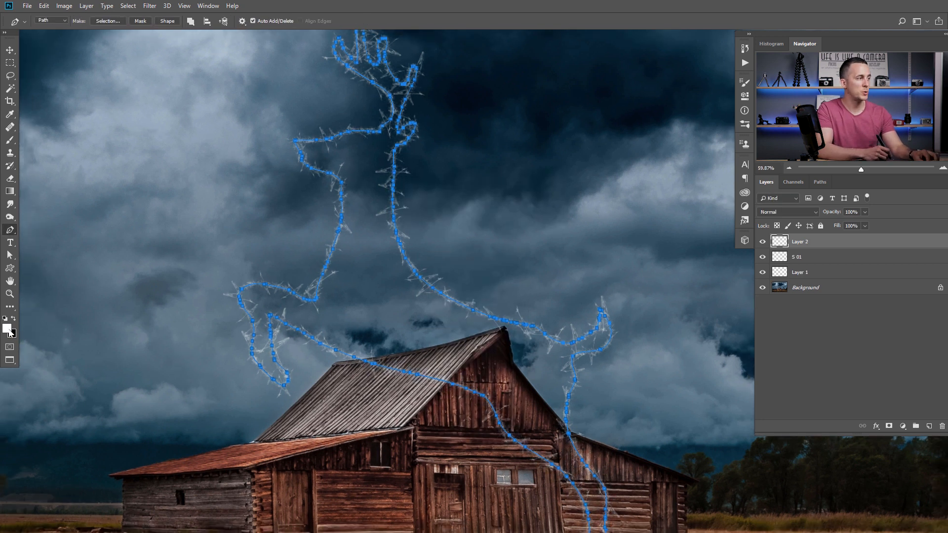
left_click_drag(394, 204, 424, 256)
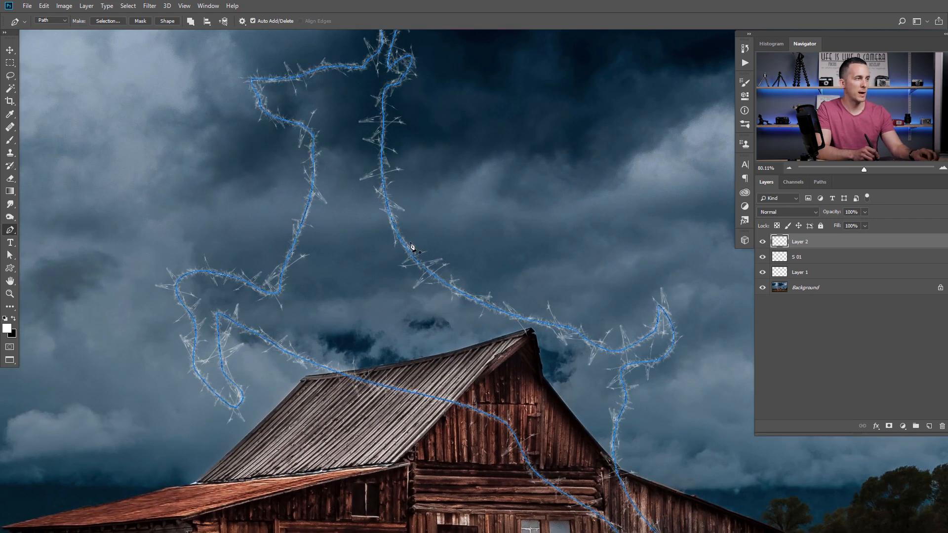
right_click(416, 235)
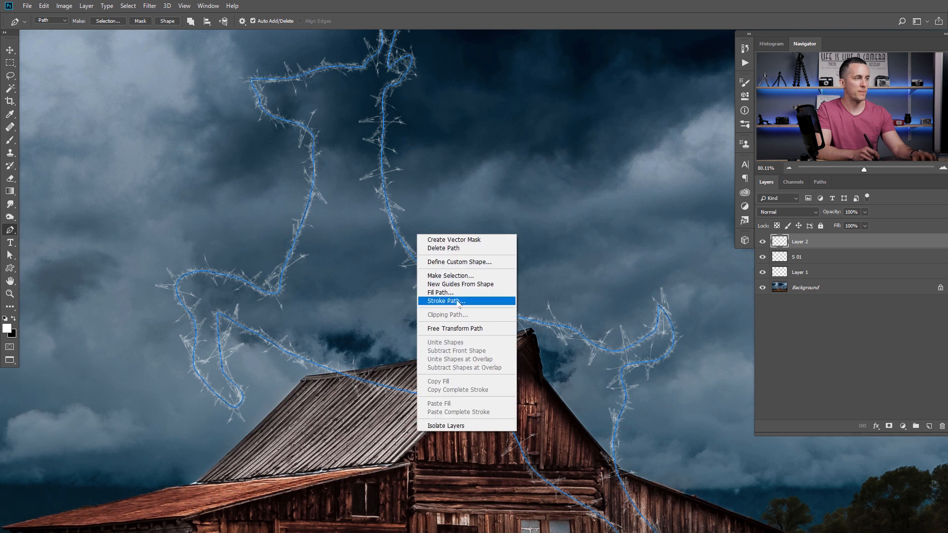
left_click(457, 298)
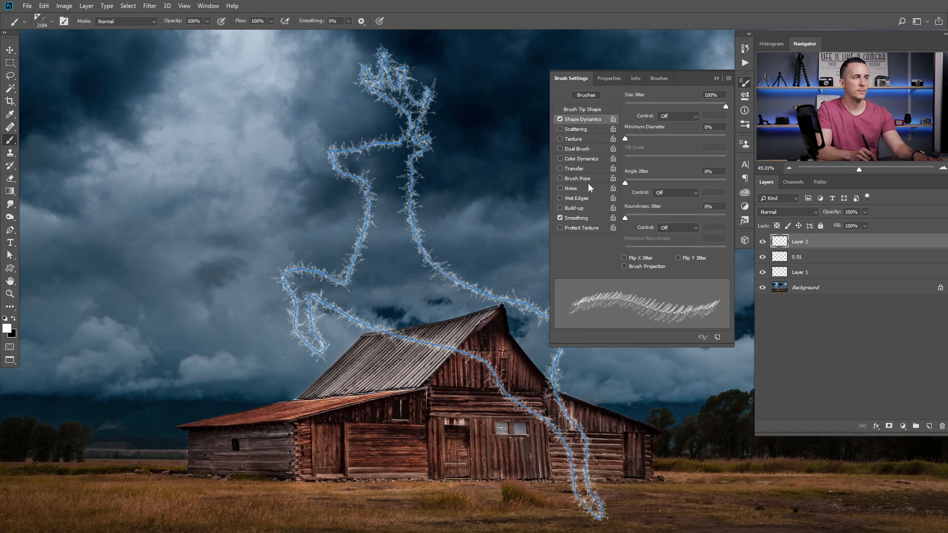
- Adjust the brush settings of Sparkle 06 and widen the spacing of Sparkle 10 for the stroke on Layer 3
left_click(589, 183)
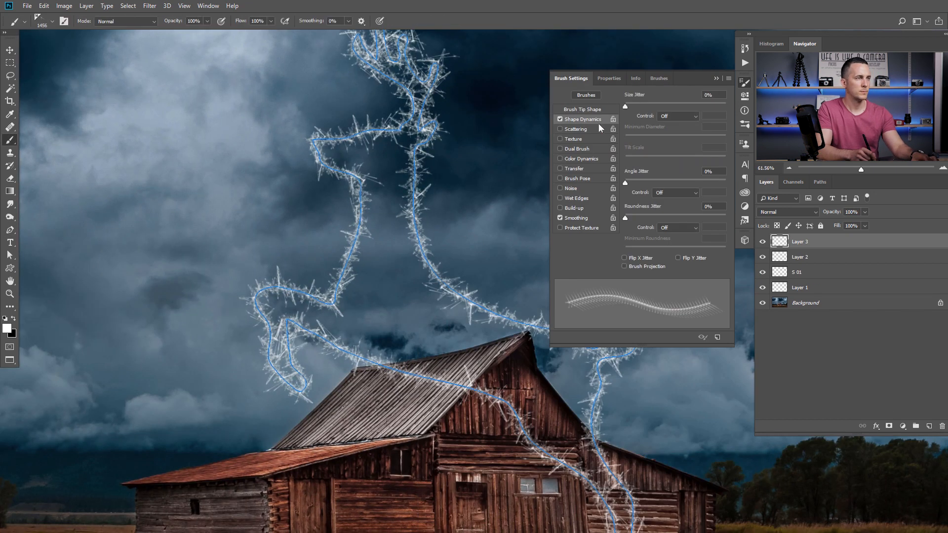
left_click_drag(630, 257, 657, 256)
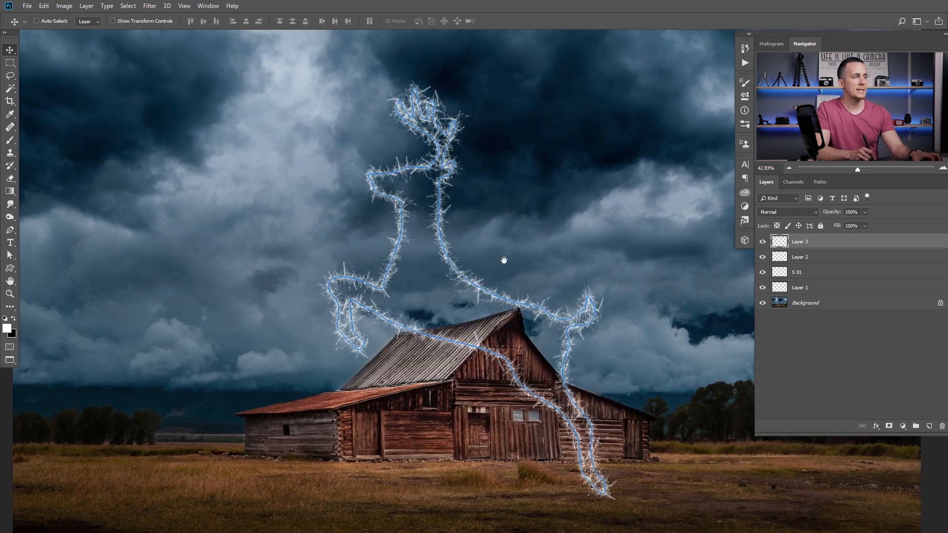
left_click(504, 253)
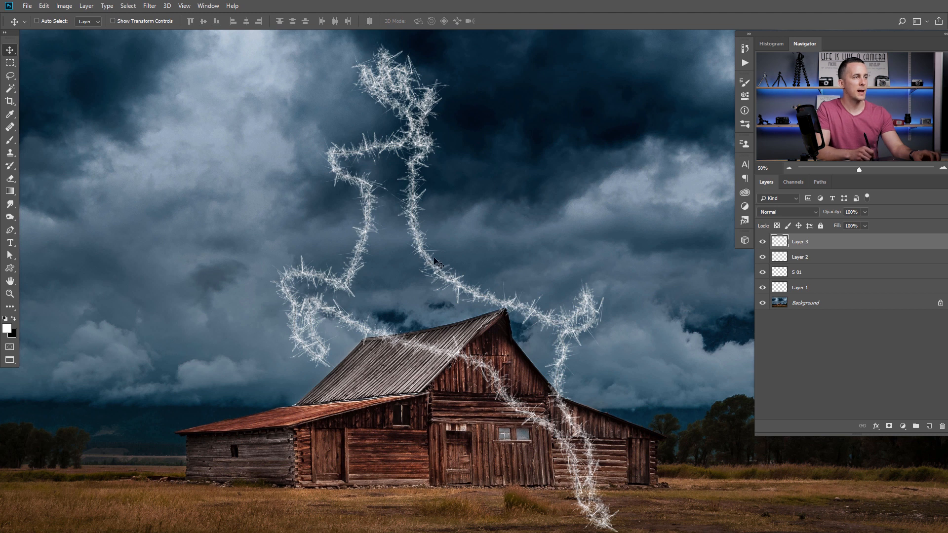
- Add a new layer above Layer 3 and choose the Sparkle 02 brush
left_click(922, 425)
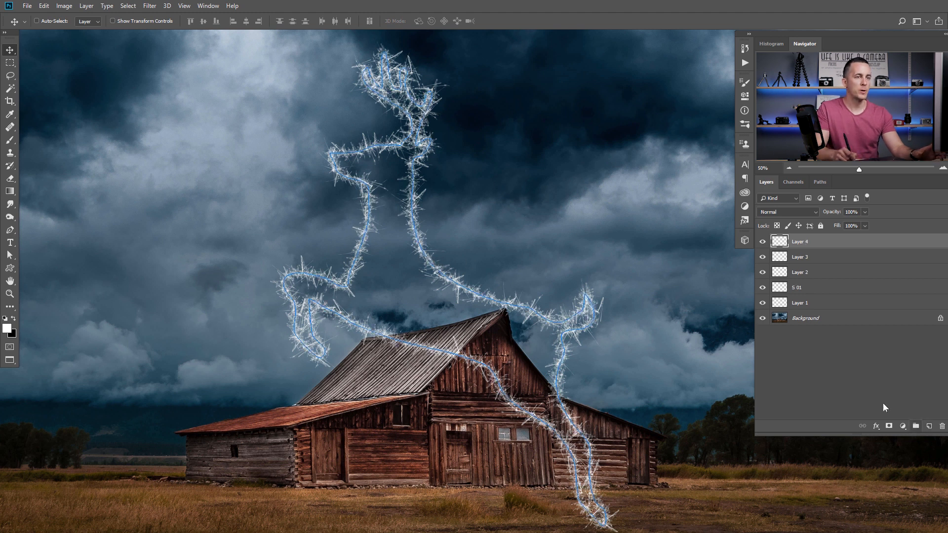
key("b")
right_click(489, 201)
scroll(571, 354, "up", 5)
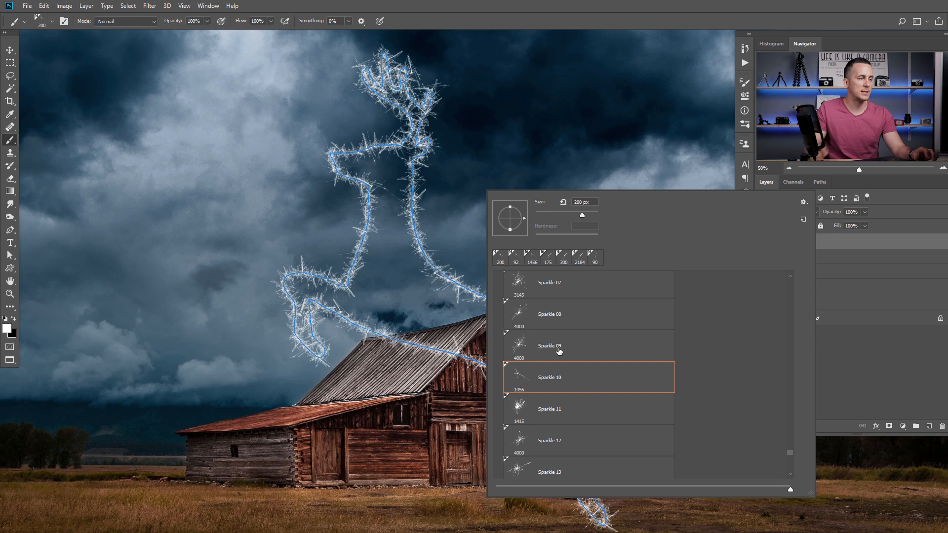
scroll(543, 335, "up", 3)
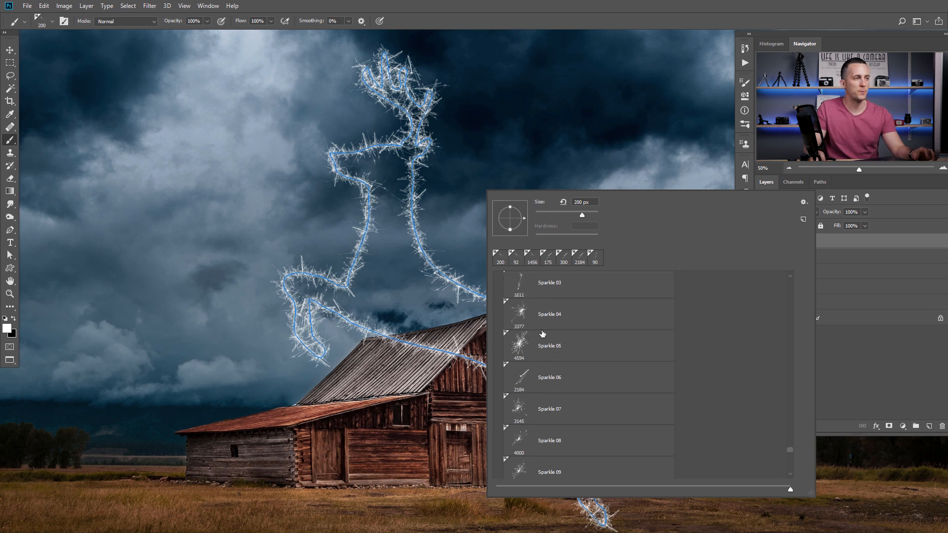
left_click(542, 319)
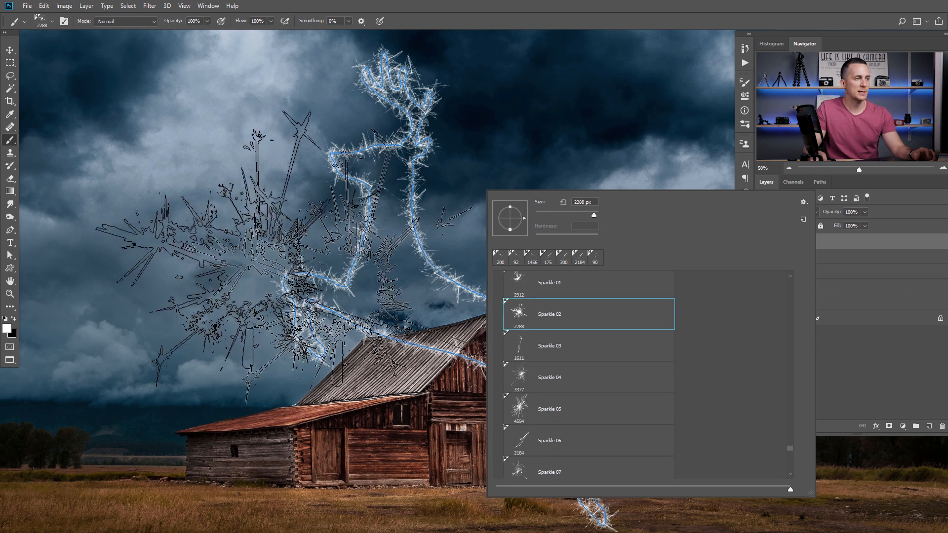
- Test a single full-size Sparkle 02 dab in the sky beside the deer and undo it
left_click(225, 247)
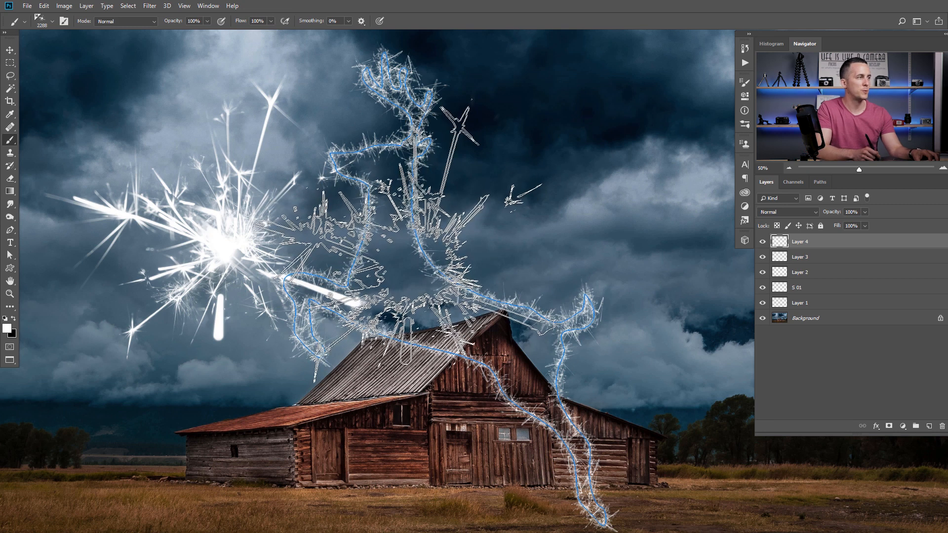
key("v")
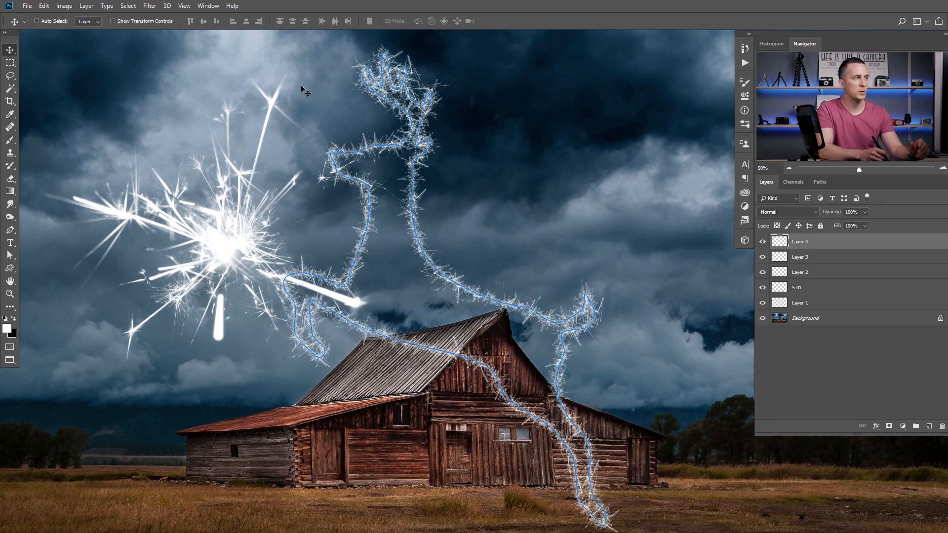
key("ctrl+z")
- Enable Shape Dynamics with size jitter at 100% and angle jitter at 96%, plus Transfer, for the Sparkle 02 brush
key("b")
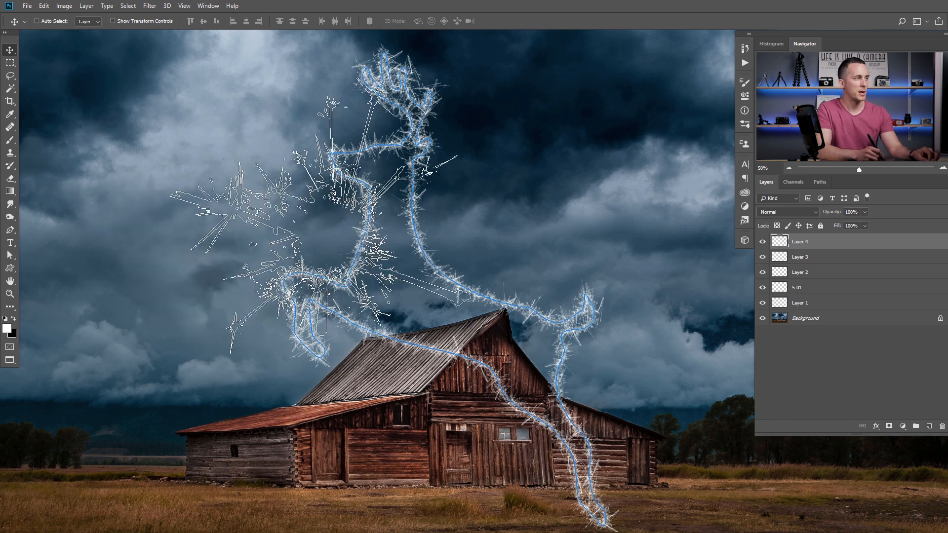
key("F5")
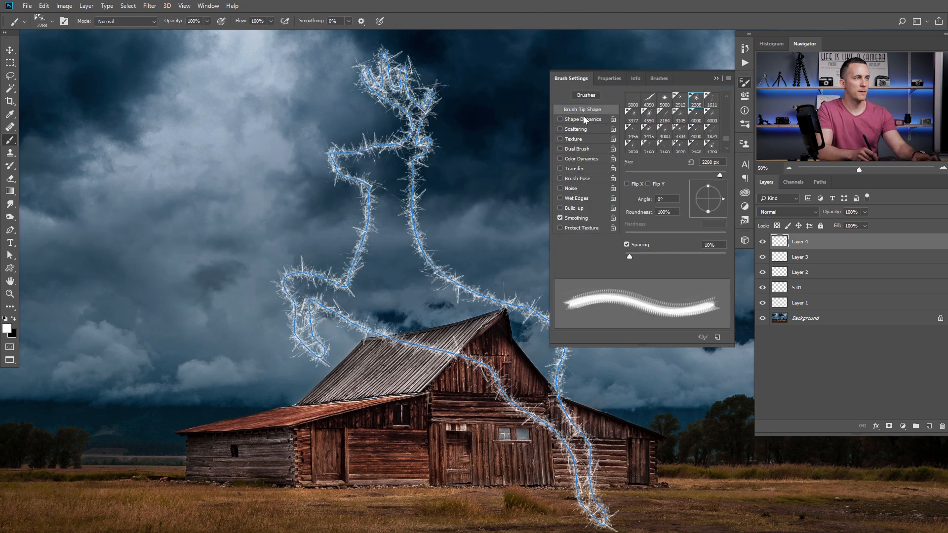
left_click(583, 119)
left_click_drag(630, 182, 732, 181)
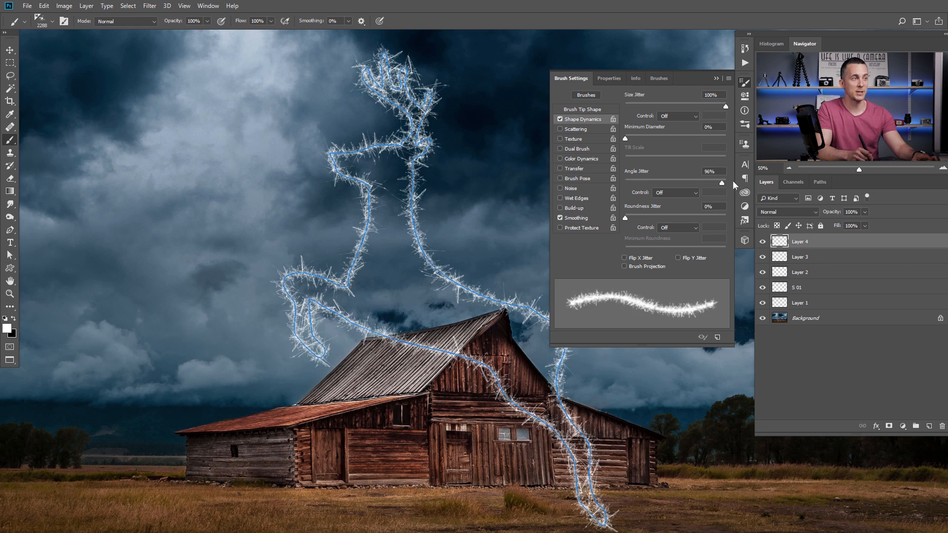
left_click(575, 170)
- Set the Sparkle 02 brush spacing to 376%
left_click(589, 111)
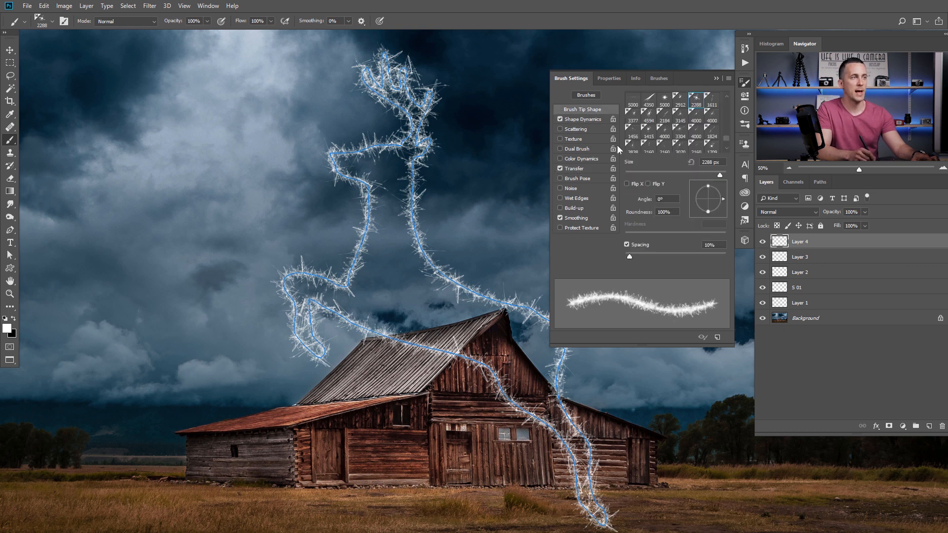
left_click_drag(633, 255, 708, 256)
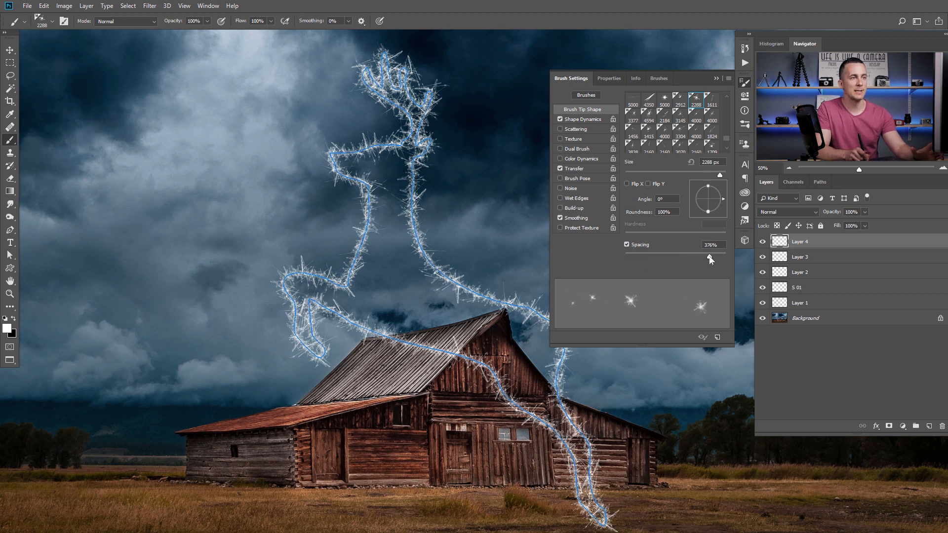
left_click(717, 78)
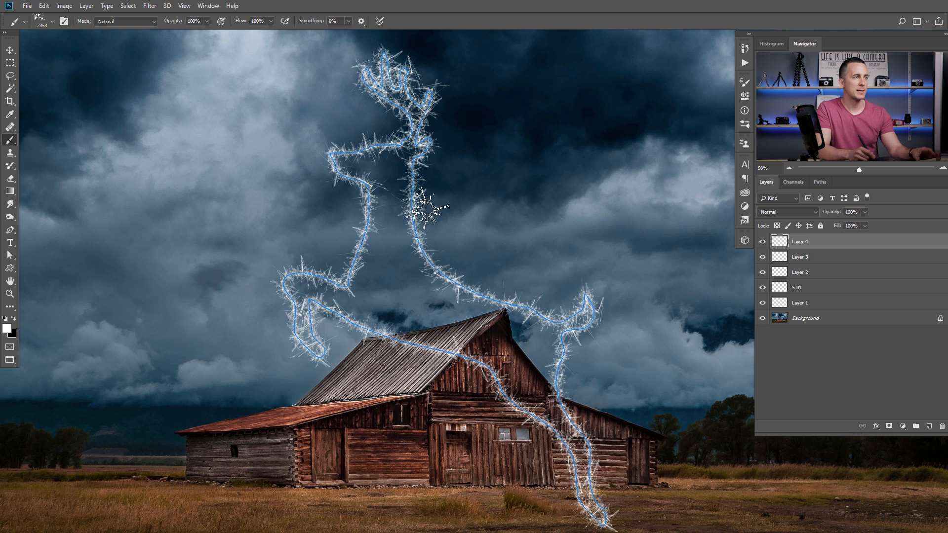
- Try to stroke the deer path on Layer 4 with Sparkle 02 at 2100 px, and undo the stroke
mouse_move(415, 207)
left_mouse_down()
mouse_move(426, 248)
mouse_move(505, 297)
mouse_move(572, 315)
left_mouse_up()
key("p")
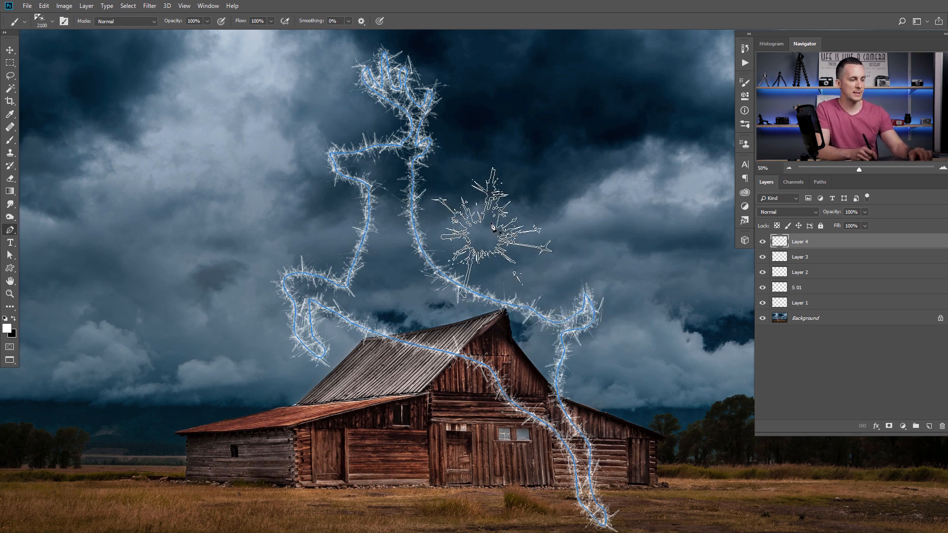
right_click(497, 218)
left_click(539, 283)
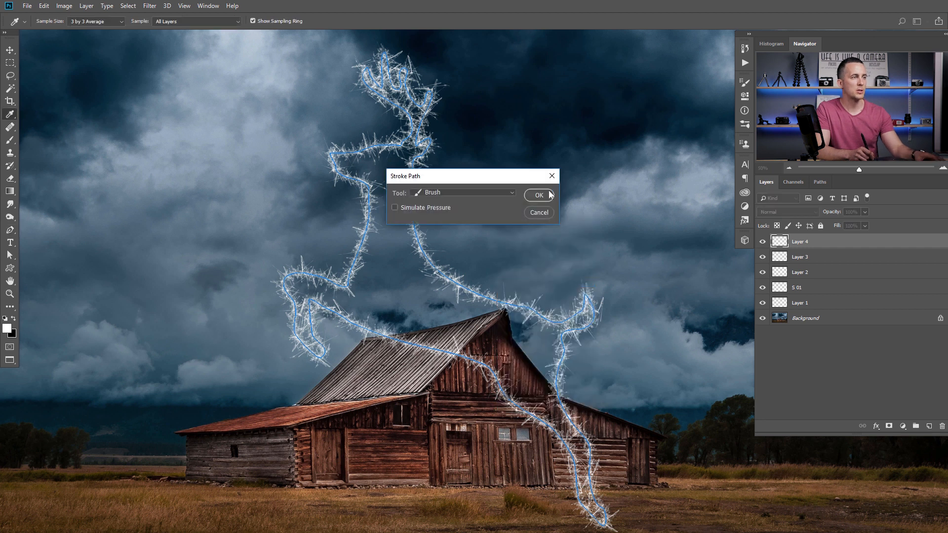
left_click(539, 195)
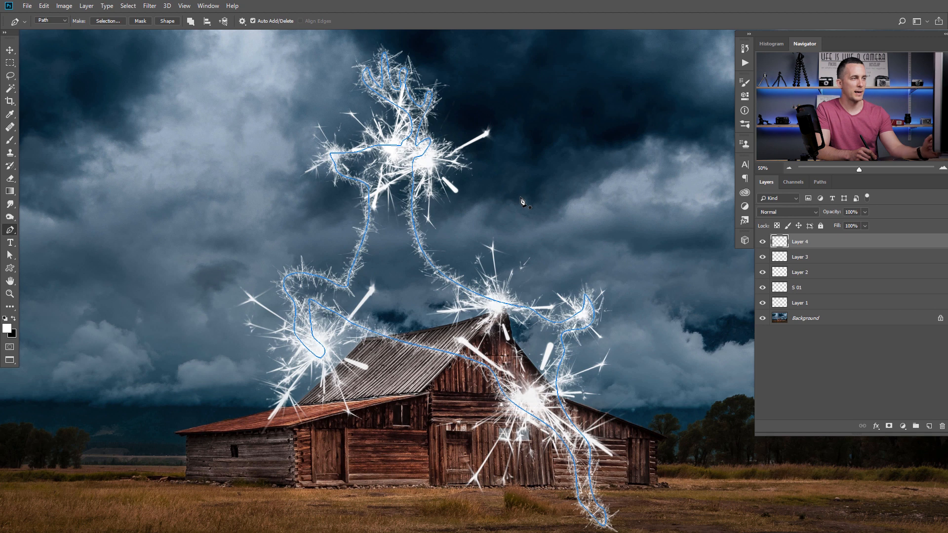
key("ctrl+z")
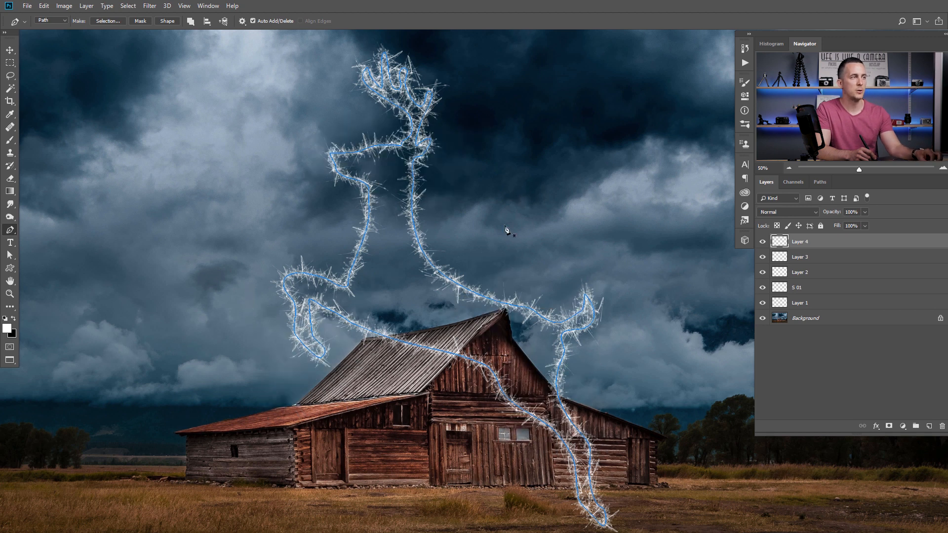
- Reduce the size of the Sparkle 02 brush to 300 px
key("b")
key("bracketleft")
key("bracketleft")
key("bracketleft")
key("bracketleft")
key("bracketleft")
key("bracketleft")
key("bracketleft")
key("bracketleft")
key("bracketleft")
key("bracketleft")
key("bracketleft")
key("bracketleft")
key("bracketleft")
key("bracketleft")
key("bracketleft")
key("bracketleft")
key("bracketleft")
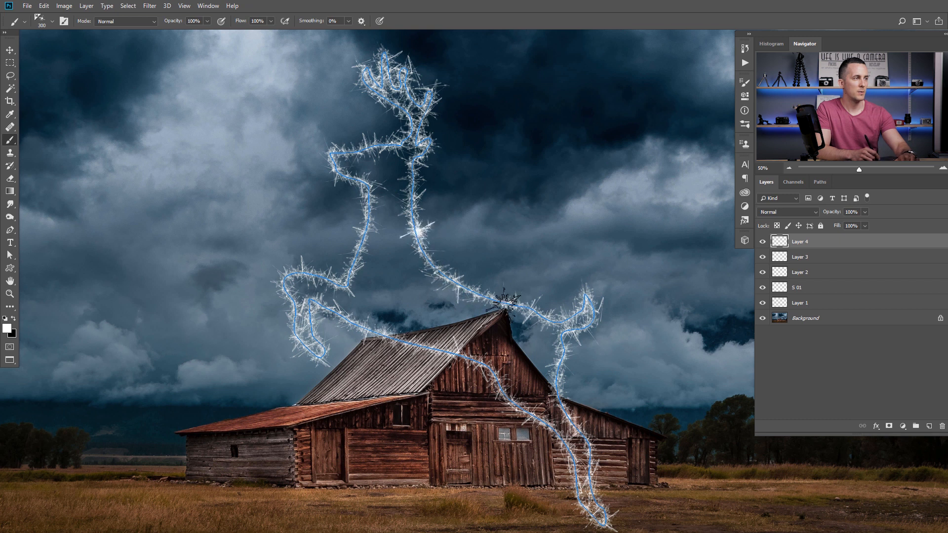
- Stroke the deer path with the 300 px Sparkle 02 brush on Layer 4 and review the whole deer
key("p")
right_click(483, 227)
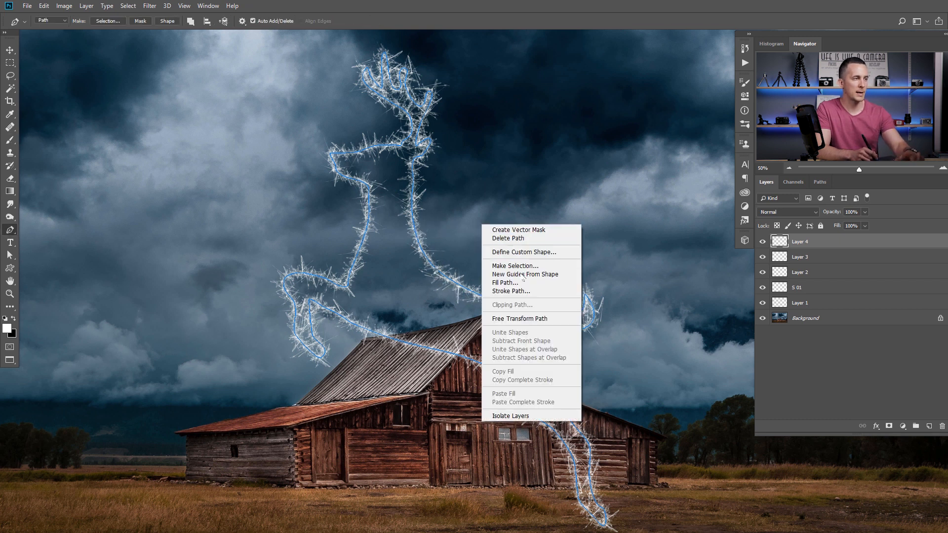
left_click(521, 284)
left_click(540, 196)
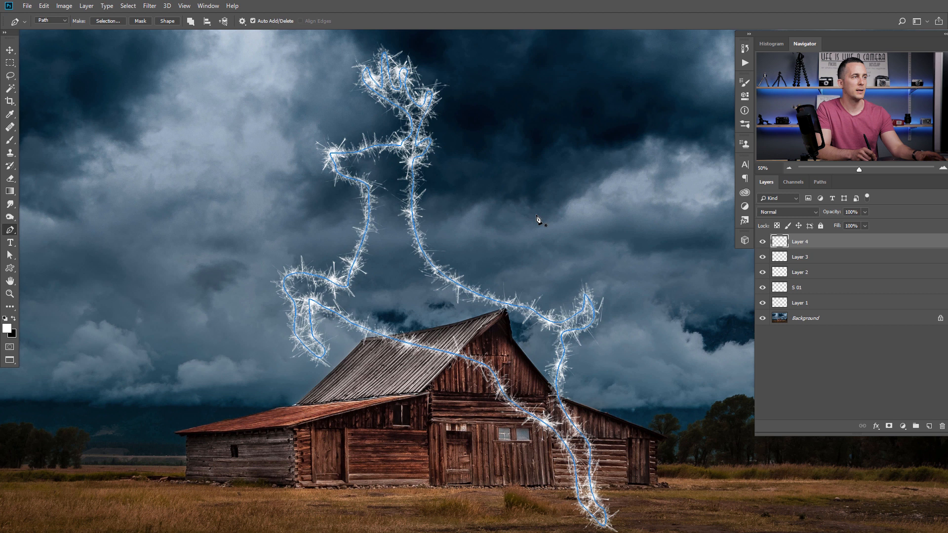
key("v")
key("ctrl+h")
scroll(531, 232, "down", 2)
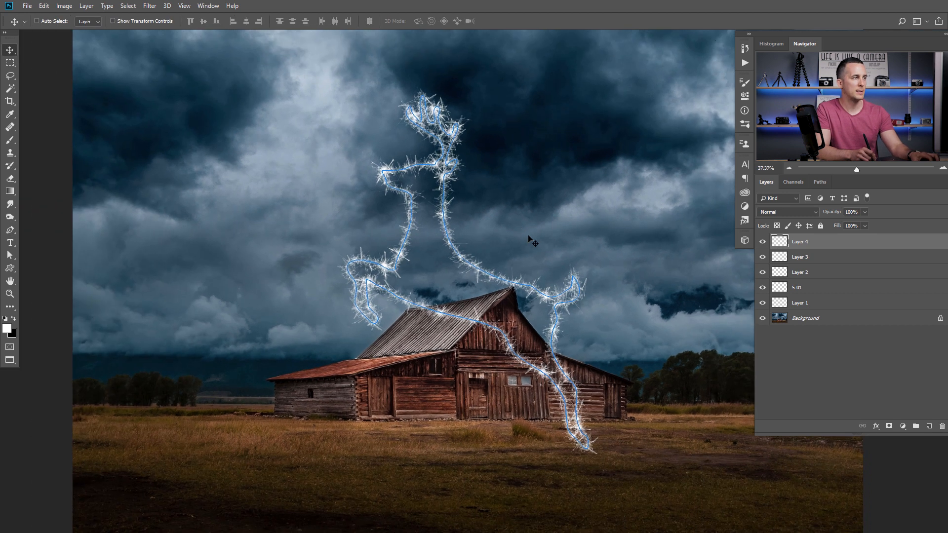
scroll(518, 219, "up", 2)
key("ctrl+h")
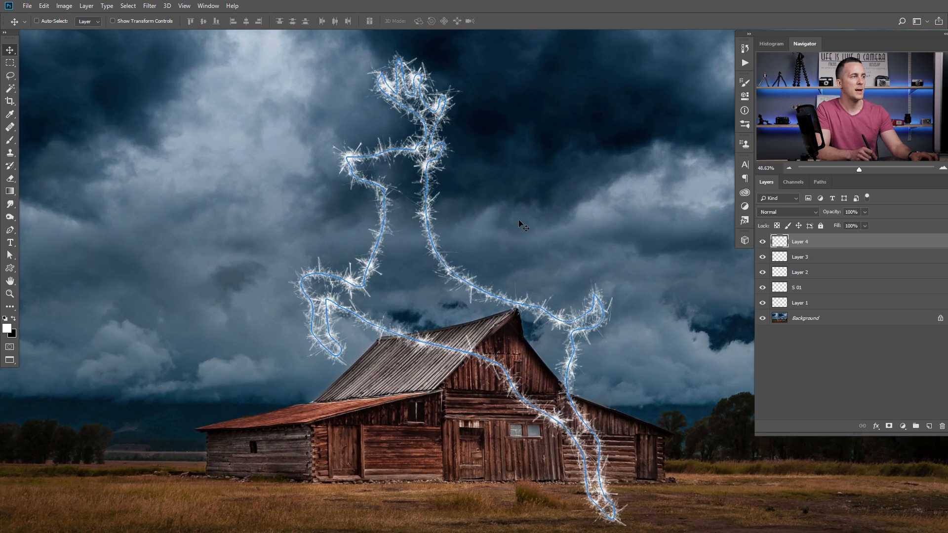
- Add a new layer above Layer 4 and choose the Sparkle 13 brush
left_click(930, 425)
key("b")
right_click(460, 215)
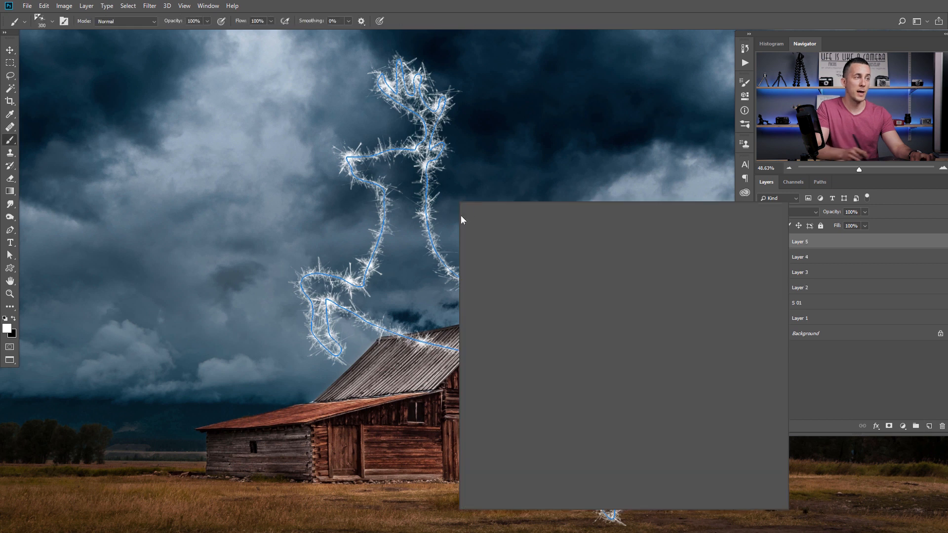
scroll(539, 376, "down", 6)
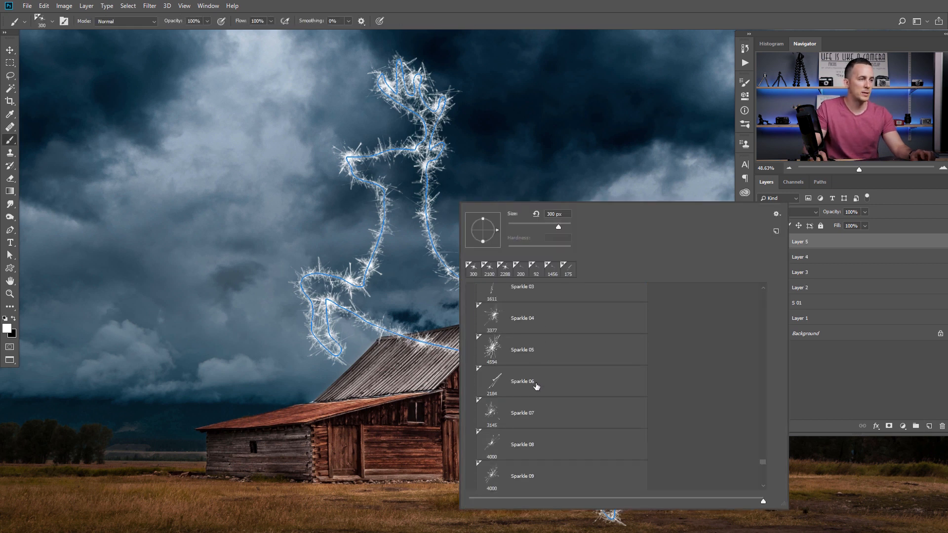
scroll(541, 394, "down", 3)
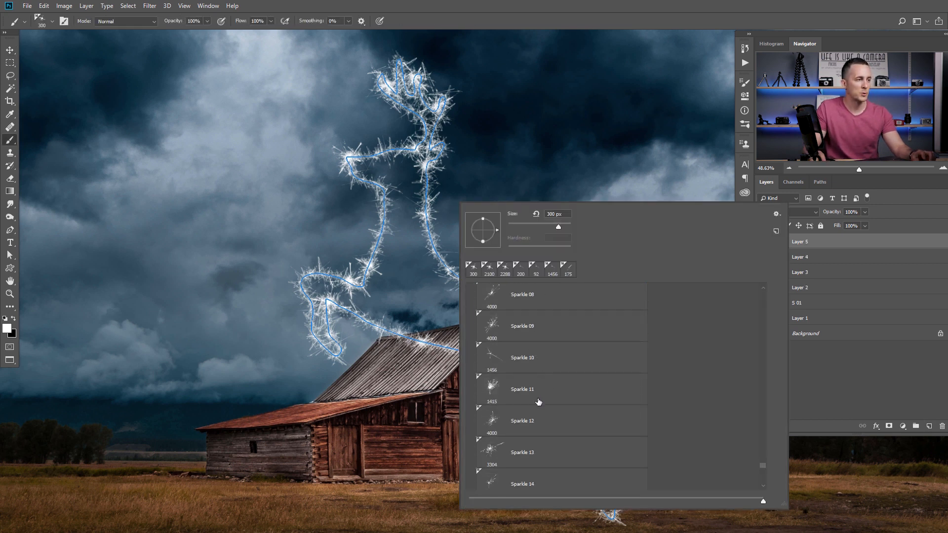
left_click(496, 430)
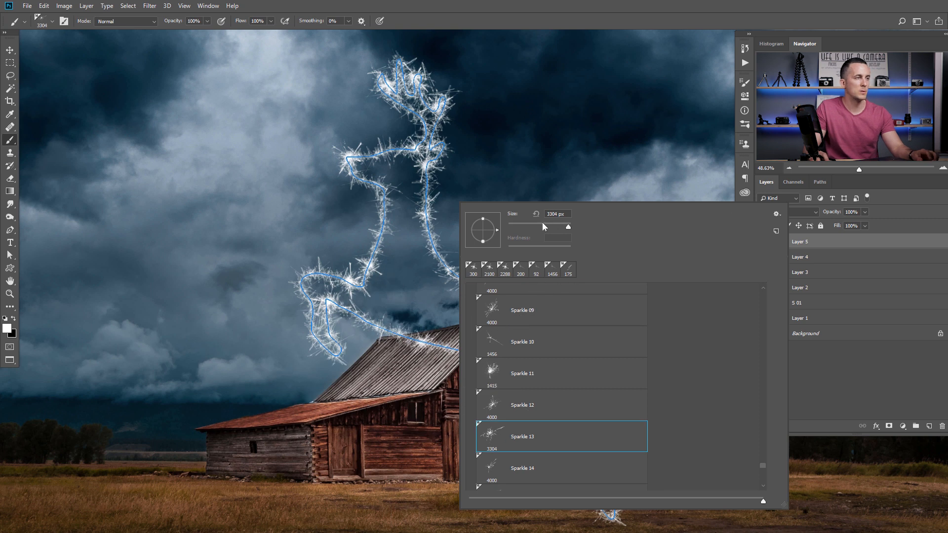
- Set the Sparkle 13 brush size to 600 px and undo the test dab in the sky
type("90")
key("Return")
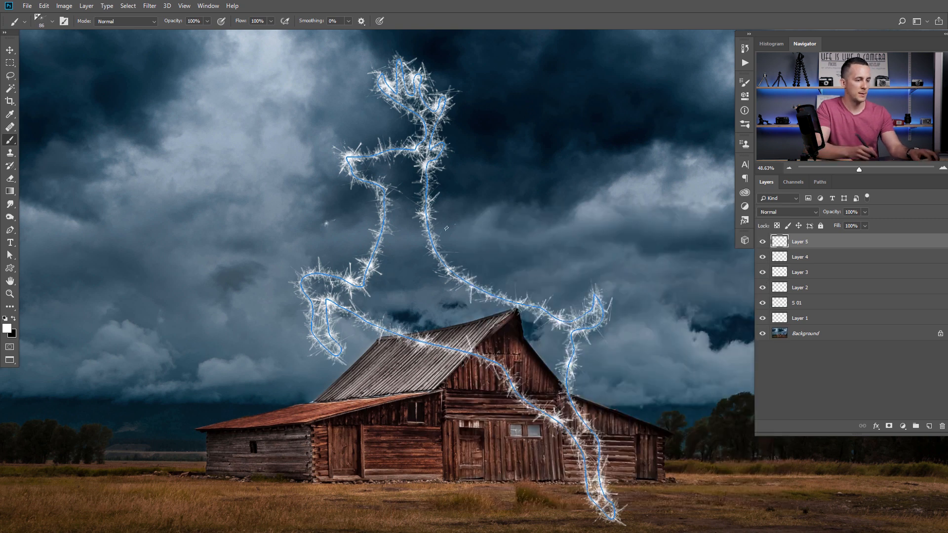
key("bracketright")
key("bracketright")
key("bracketright")
key("bracketright")
key("bracketright")
key("bracketright")
key("bracketright")
key("bracketright")
key("bracketright")
key("bracketright")
key("bracketright")
key("bracketright")
key("ctrl+z")
left_click(475, 208)
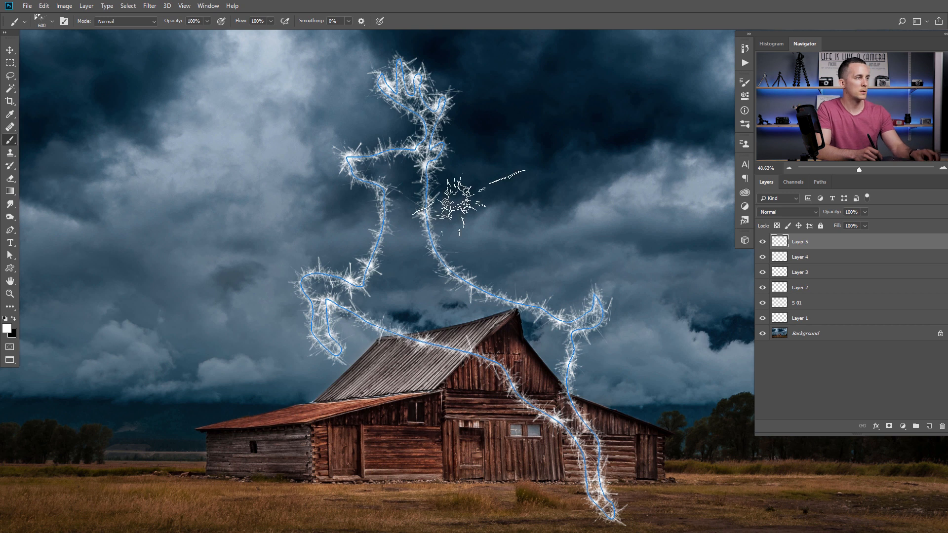
- Give Sparkle 13 100% size jitter, 100% angle jitter, Transfer and 445% spacing
key("F5")
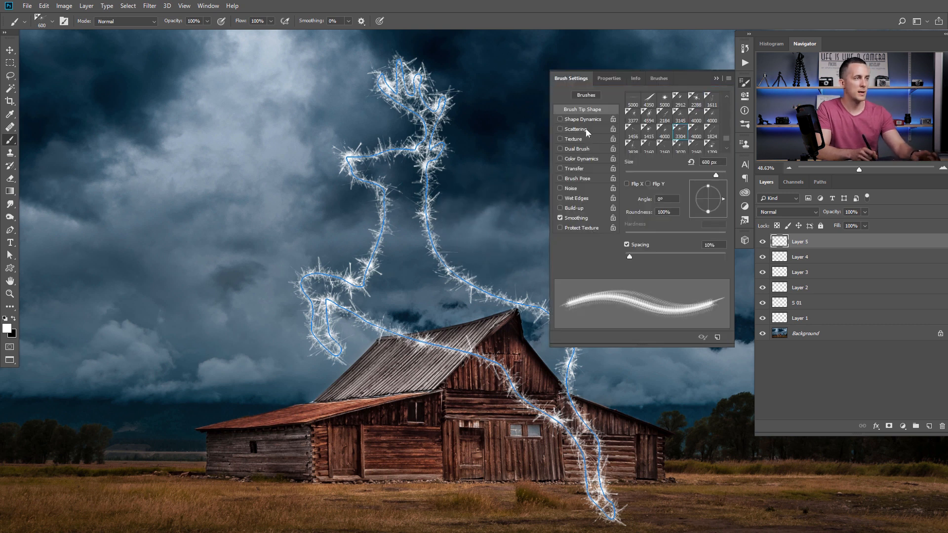
left_click_drag(641, 105, 728, 105)
left_click_drag(626, 182, 727, 183)
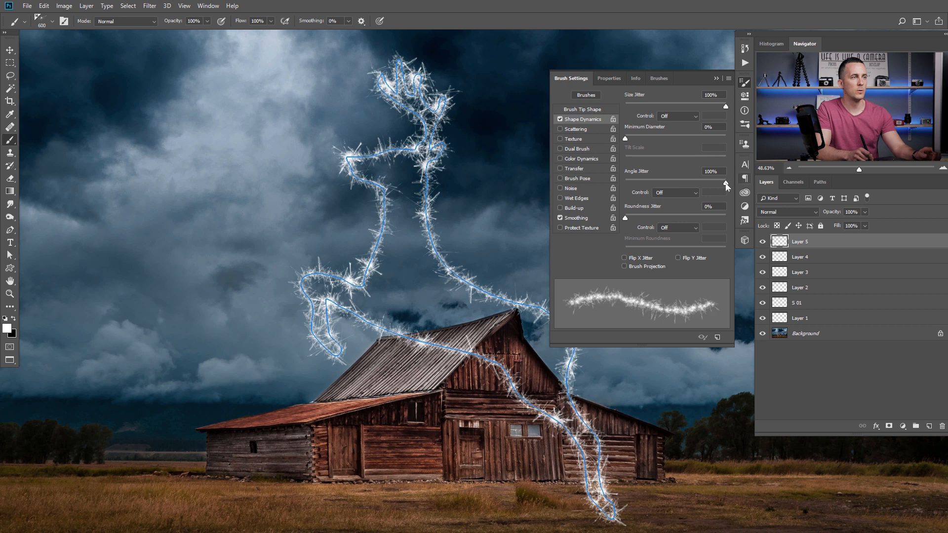
left_click(574, 168)
left_click(578, 109)
left_click_drag(635, 257, 714, 258)
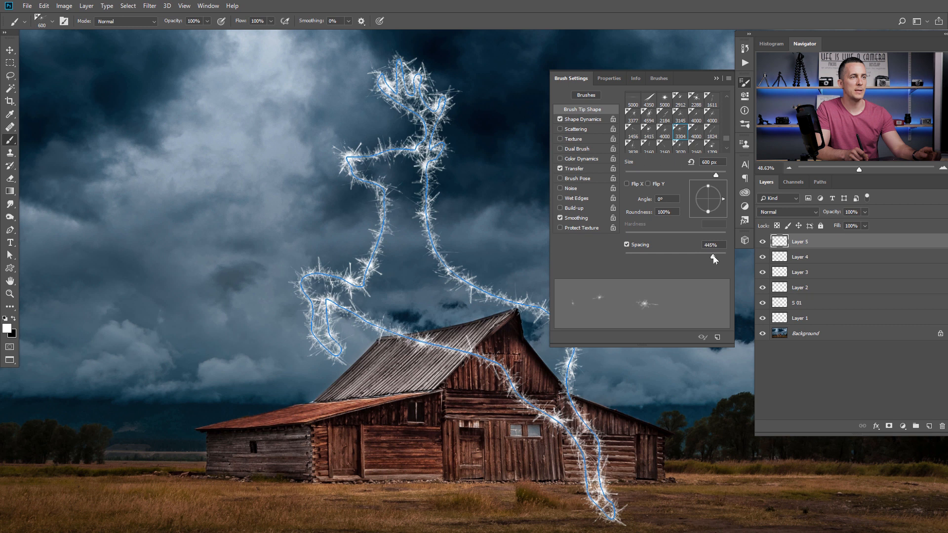
left_click(717, 79)
- Reduce the Sparkle 13 brush size to 504 px
key("p")
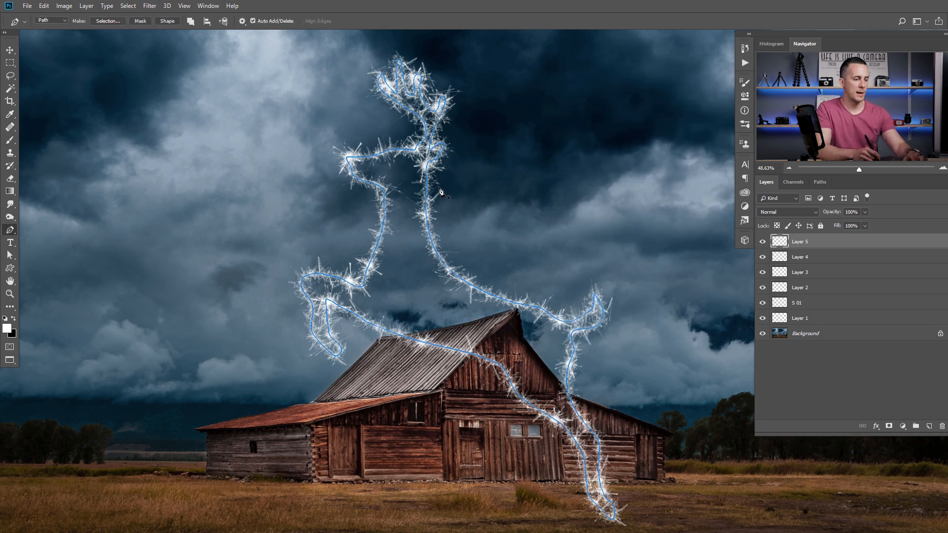
key("b")
right_click(484, 175)
key("Escape")
- Try to stroke the deer path on Layer 5 with Sparkle 13, review the whole deer and undo the stroke
key("p")
right_click(493, 197)
left_click(523, 258)
left_click(541, 195)
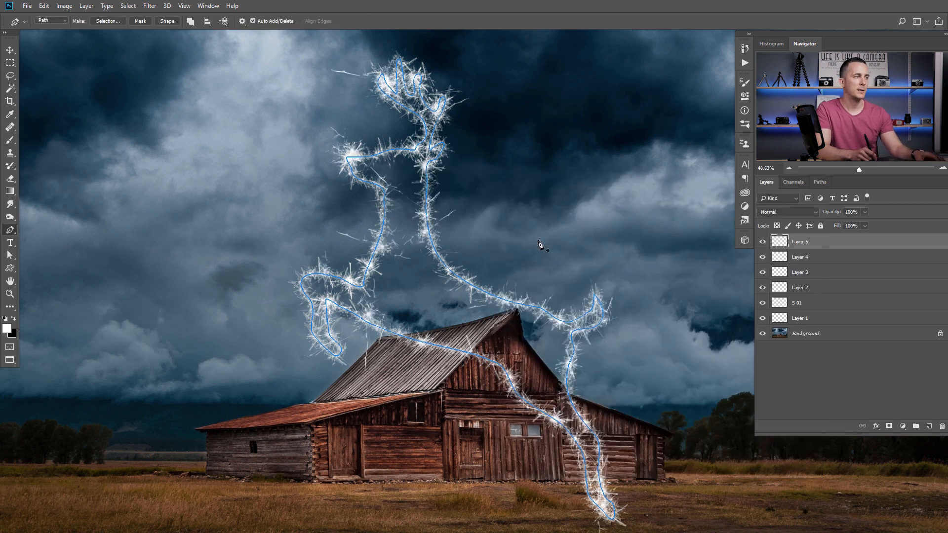
left_click_drag(512, 230, 506, 242)
key("v")
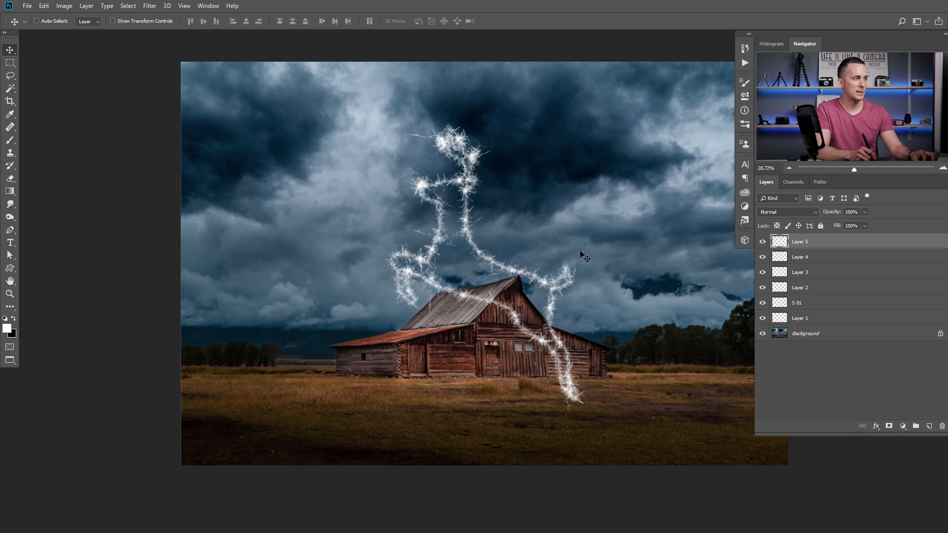
scroll(489, 227, "up", 2)
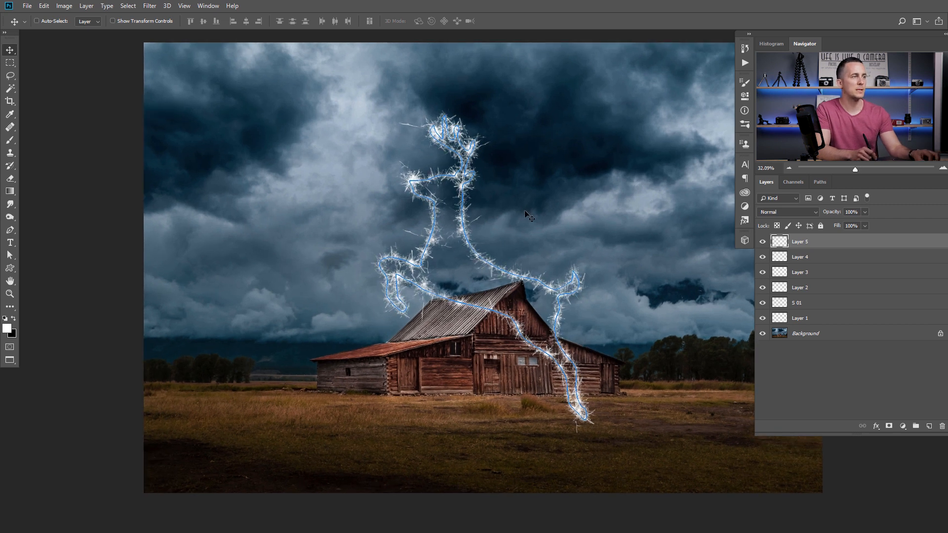
- Stroke the deer path again on Layer 5 with the 504 px Sparkle 13 brush
key("p")
right_click(518, 207)
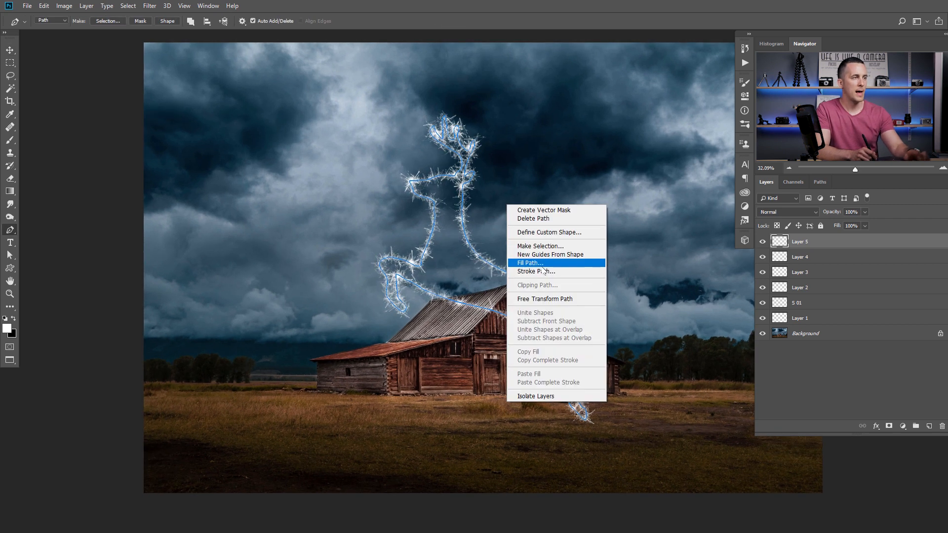
left_click(535, 271)
left_click(538, 194)
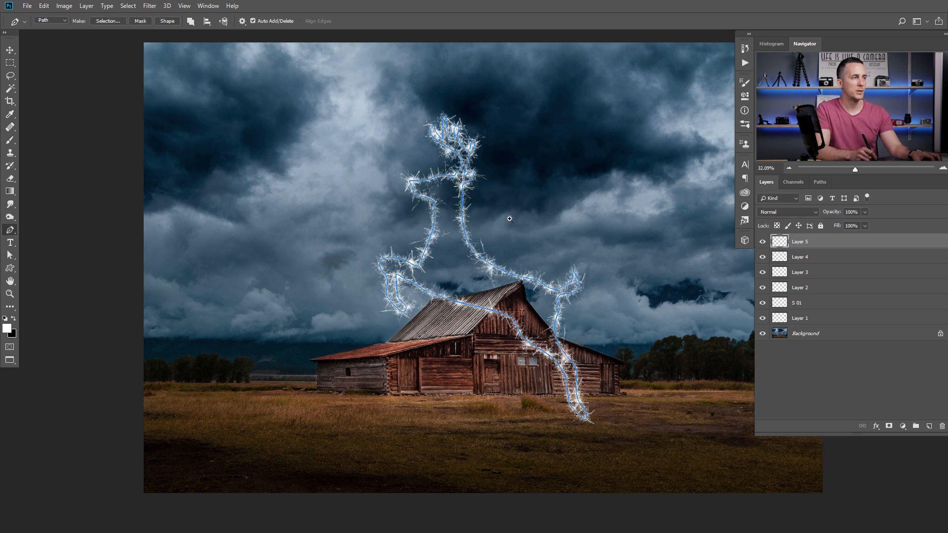
scroll(510, 219, "up", 1)
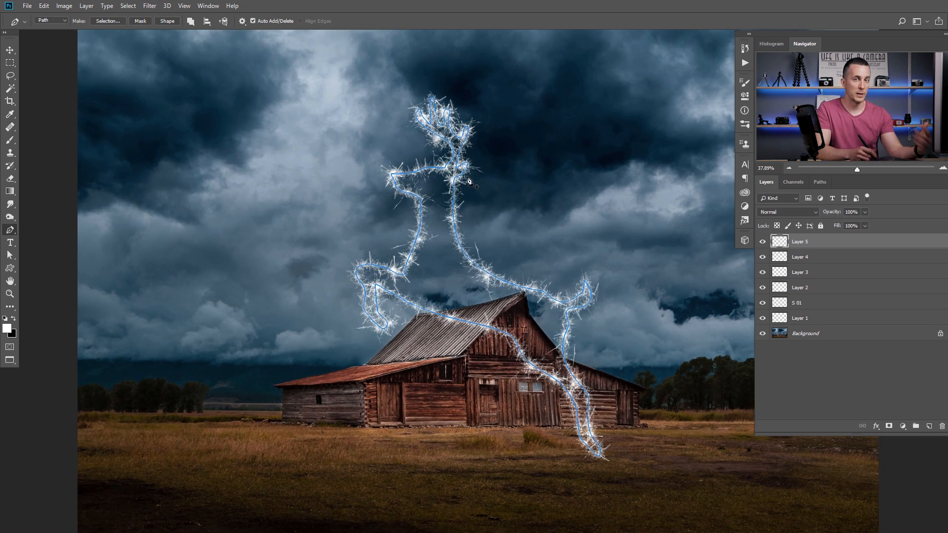
- Add a new layer above Layer 5 and choose the Sparkle 07 brush at 81 px
left_click(929, 426)
key("b")
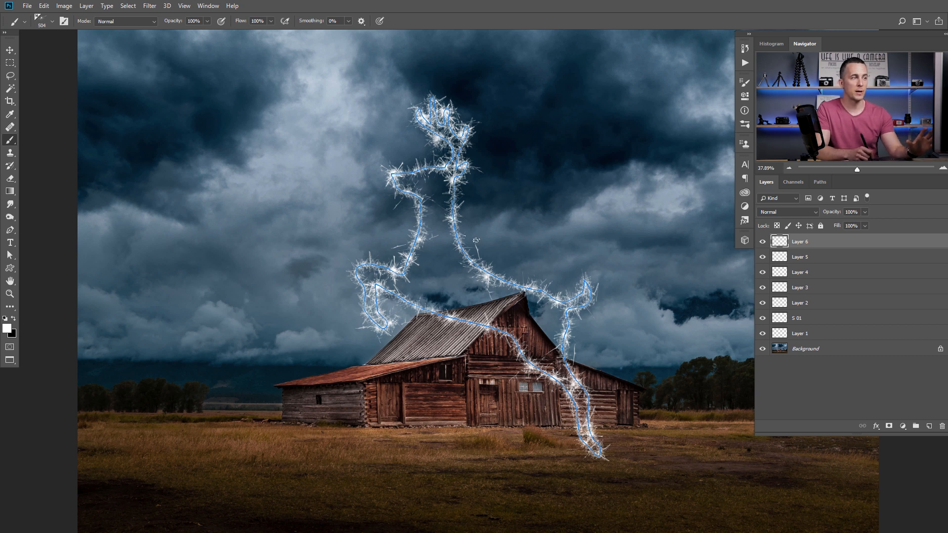
right_click(488, 204)
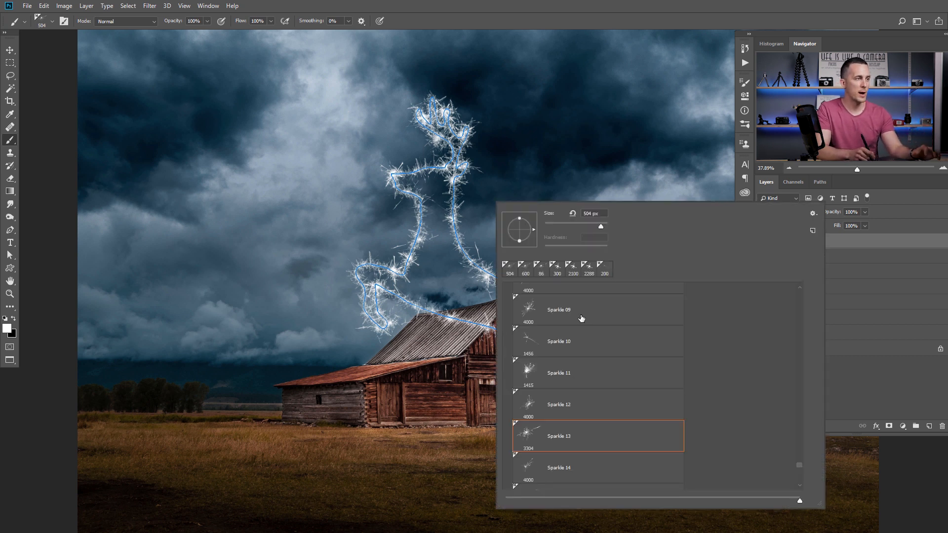
scroll(598, 407, "up", 4)
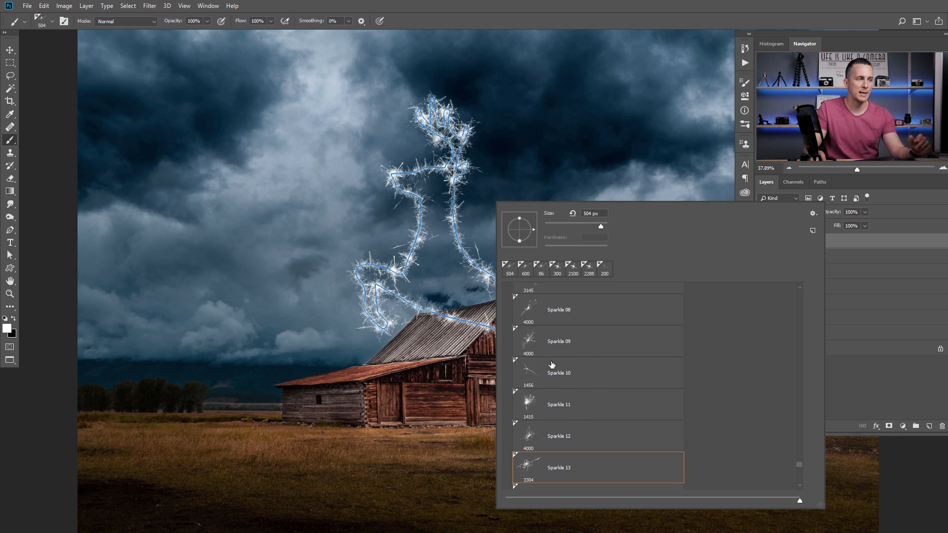
scroll(555, 354, "up", 1)
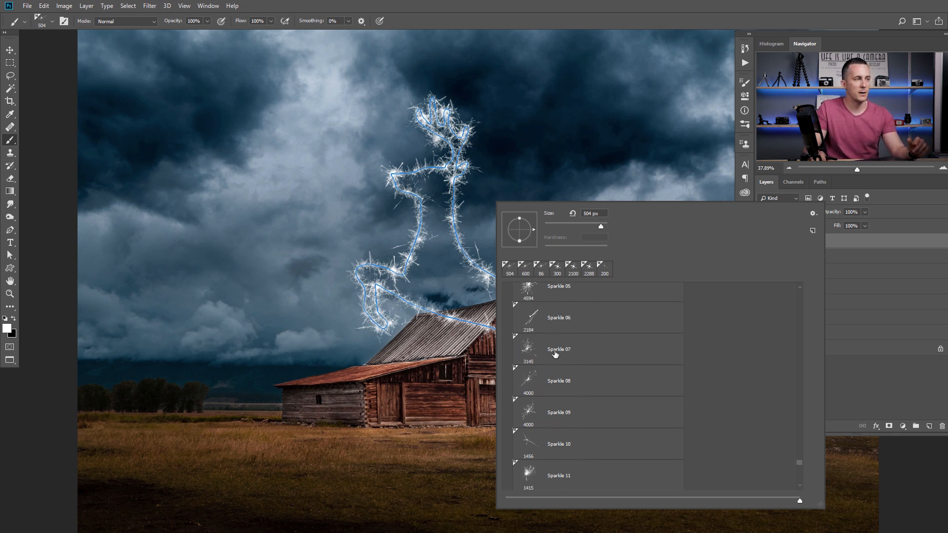
left_click(555, 367)
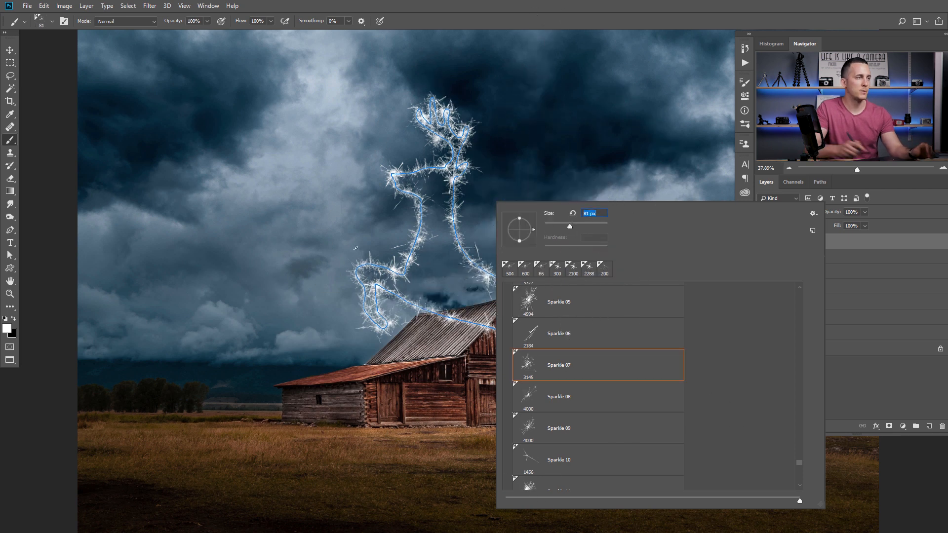
- Enlarge the Sparkle 07 brush to 300 px and dab extra sparkles on the deer's tail and hind foot on Layer 6
key("Return")
key("bracketright")
key("bracketright")
key("bracketright")
key("bracketright")
key("bracketright")
key("bracketright")
key("bracketright")
key("bracketright")
key("bracketright")
key("bracketright")
key("bracketright")
left_click_drag(387, 241, 410, 242)
key("bracketleft")
key("bracketleft")
key("bracketleft")
key("bracketleft")
key("bracketright")
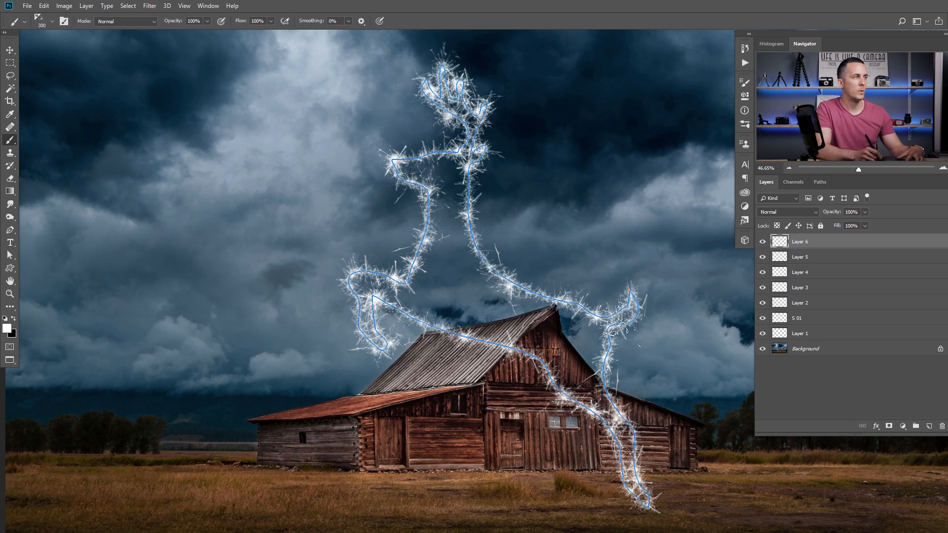
left_click(638, 289)
key("bracketright")
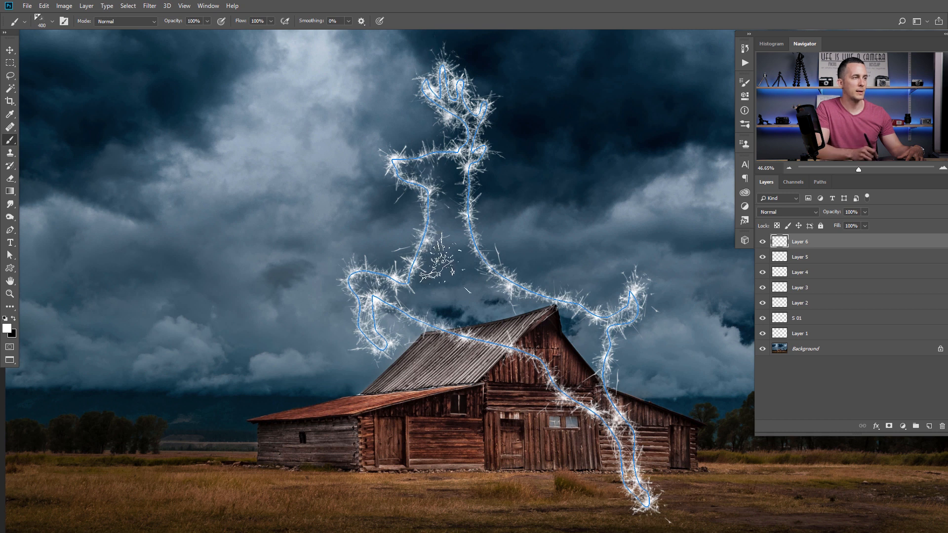
- Dab Sparkle 05 accents at 175 to 200 px along the deer's neck, chest and back on Layer 6, and review the deer
right_click(421, 239)
left_click(455, 341)
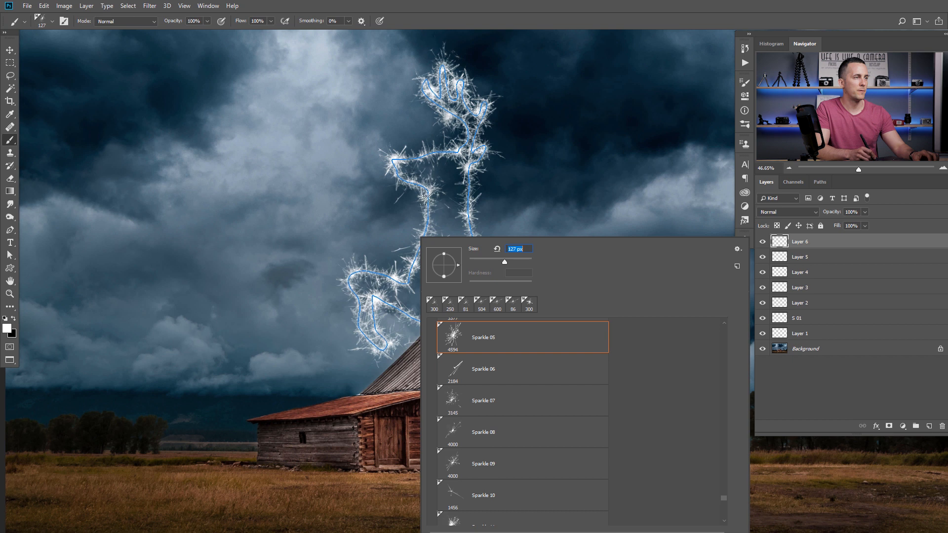
key("Return")
key("bracketright")
key("bracketright")
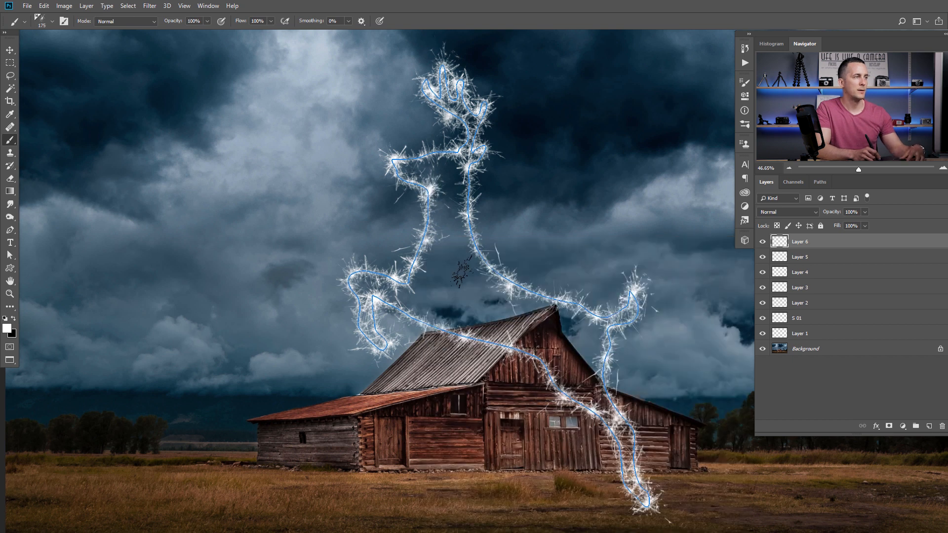
key("bracketright")
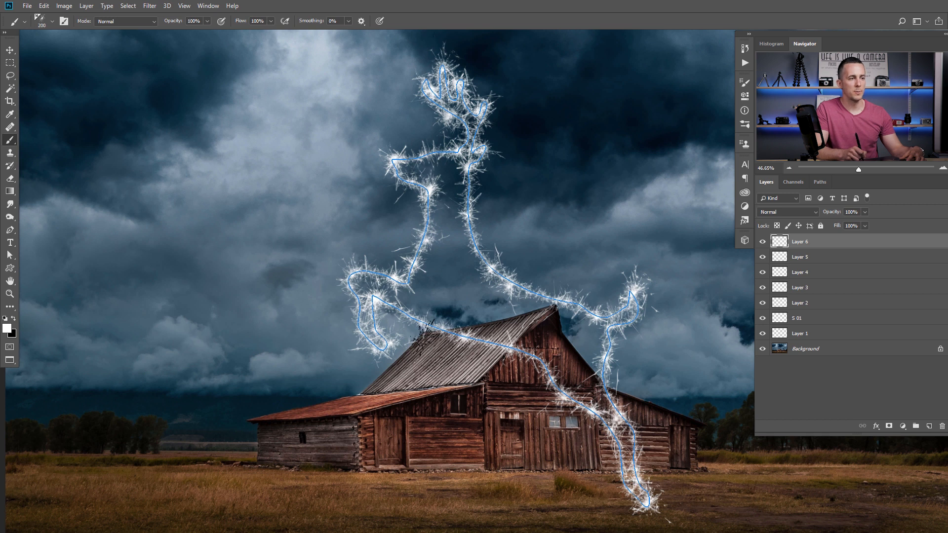
left_click_drag(497, 215, 471, 222)
key("v")
left_click_drag(542, 220, 487, 220)
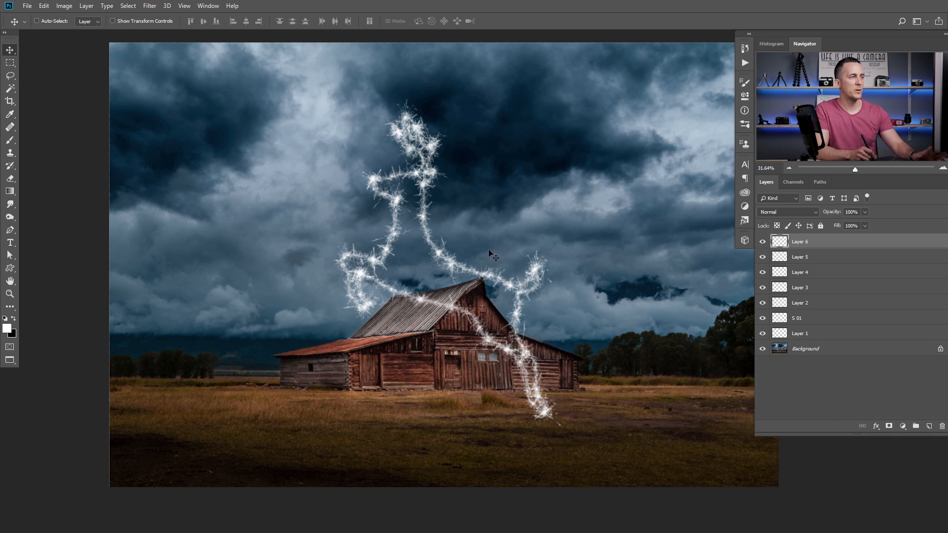
left_click_drag(449, 221, 465, 256)
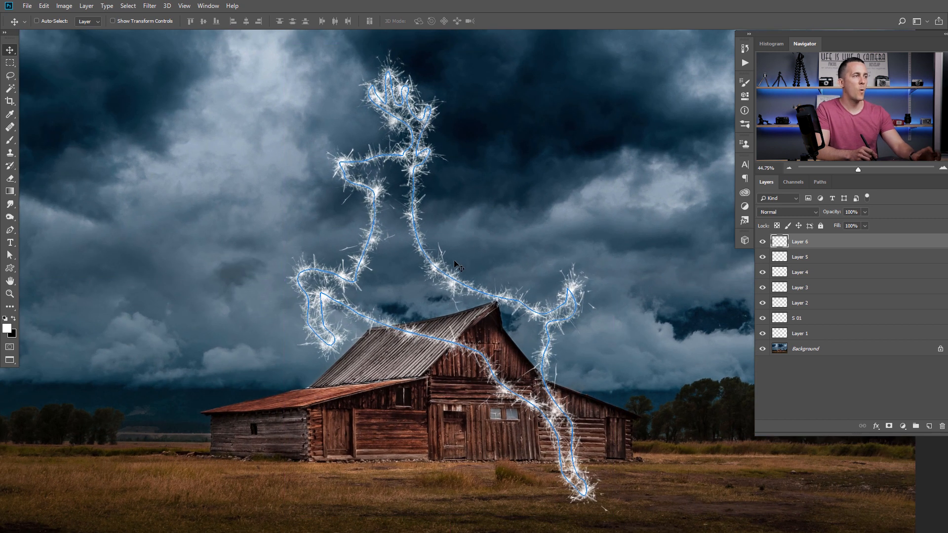
- Add a new layer directly above the Background and choose the Soft Round brush with 61% hardness
left_click(784, 352)
left_click(928, 427)
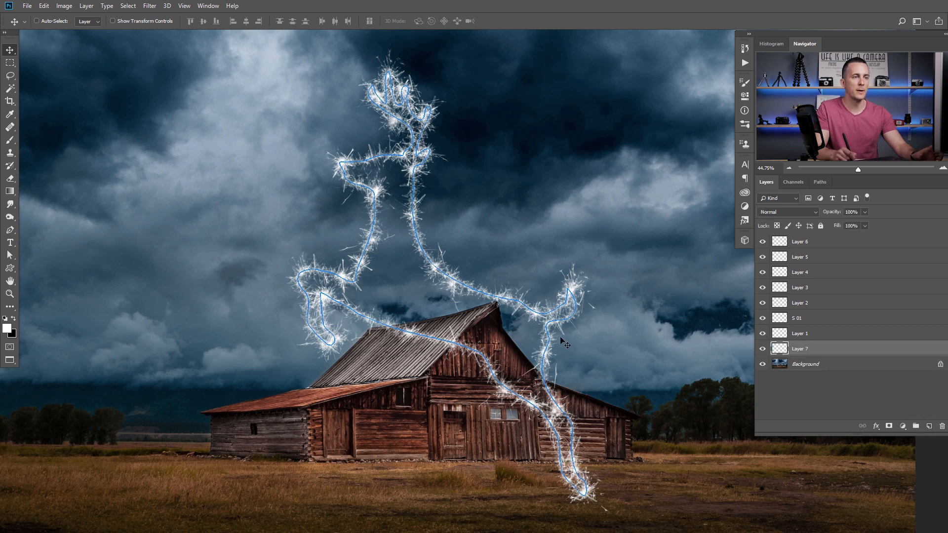
key("b")
right_click(471, 266)
left_click_drag(773, 530, 774, 350)
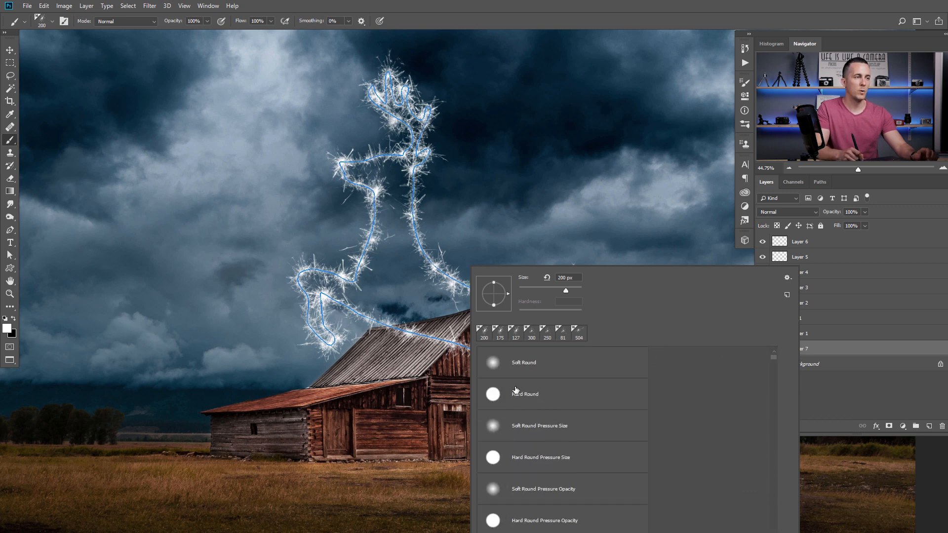
left_click(533, 352)
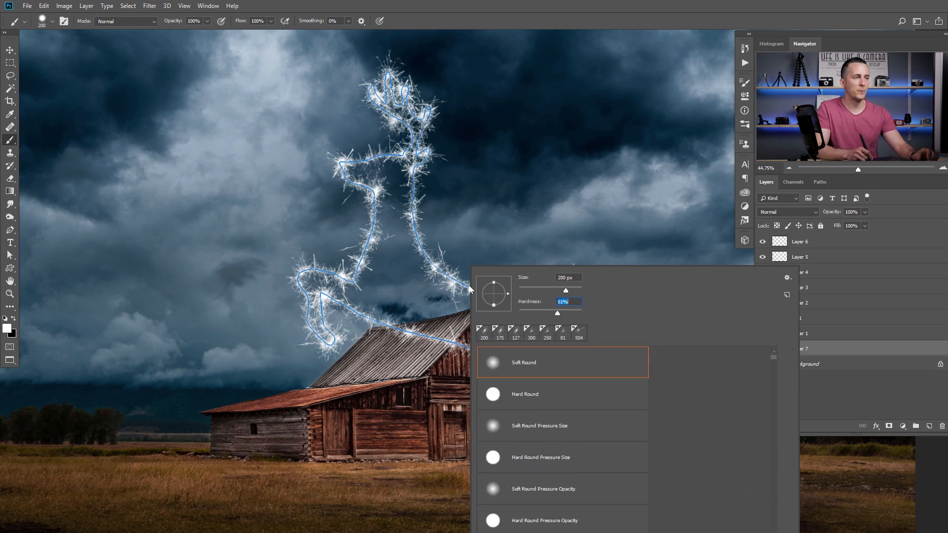
- Undo the test stroke in the sky and reduce the Soft Round brush to 7 px, judging it against the sparkle line
left_click_drag(201, 193, 205, 284)
key("ctrl+z")
key("bracketleft")
key("bracketleft")
key("bracketleft")
key("bracketleft")
key("bracketleft")
key("bracketleft")
key("bracketleft")
key("bracketleft")
key("bracketleft")
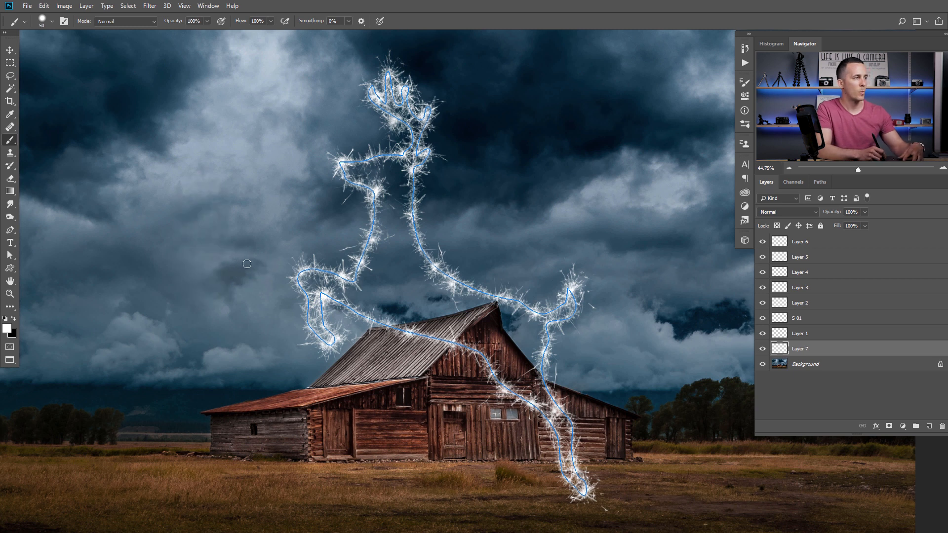
left_click_drag(324, 260, 407, 271)
key("bracketleft")
key("bracketleft")
key("bracketleft")
key("bracketleft")
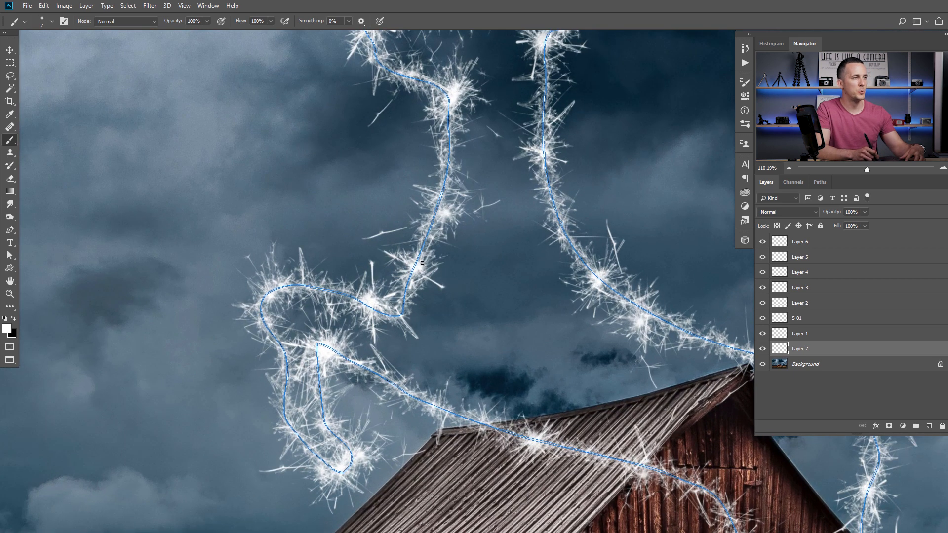
key("bracketleft")
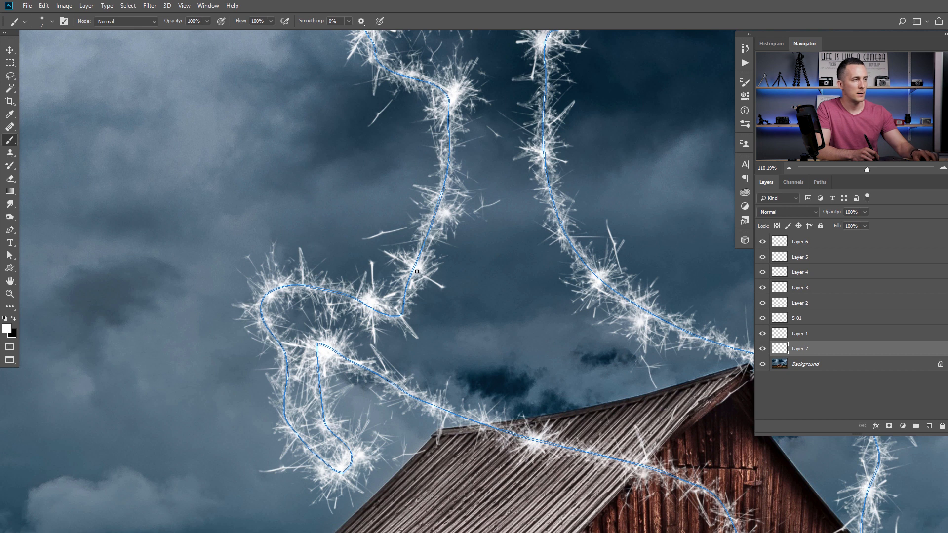
- Stroke the deer path on Layer 7 with the thin Soft Round brush
left_click_drag(462, 267, 355, 262)
left_click_drag(469, 248, 439, 249)
key("p")
right_click(444, 241)
left_click(464, 305)
left_click(539, 196)
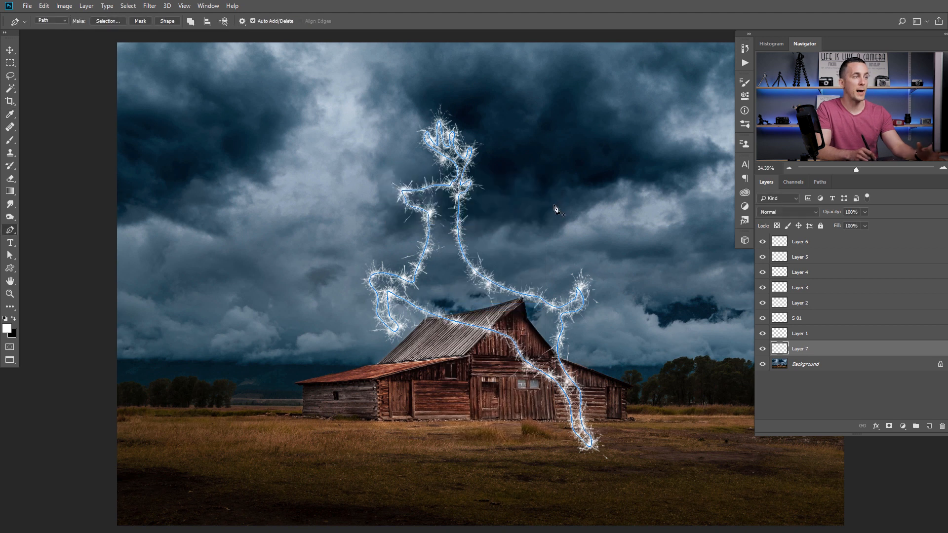
- Hide the deer path on the canvas and delete the Work Path
key("v")
key("ctrl+h")
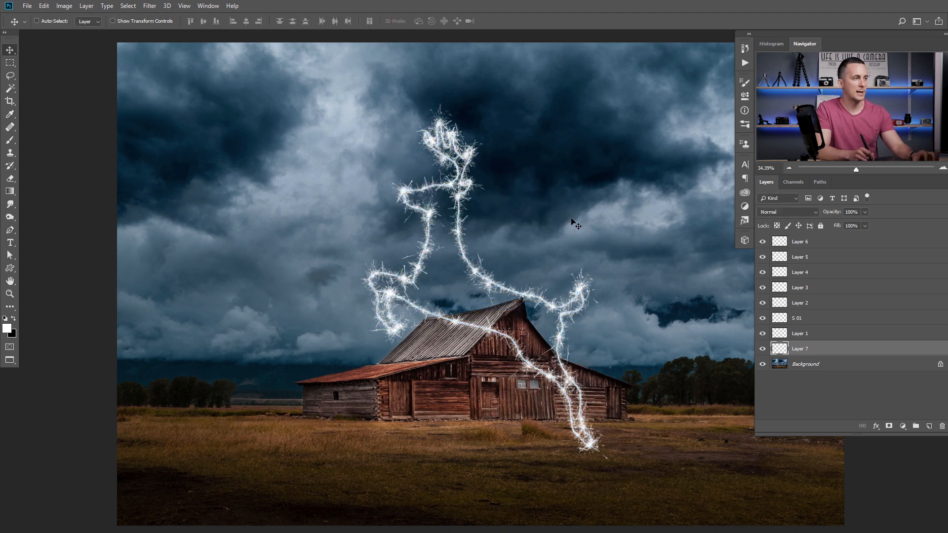
left_click(821, 182)
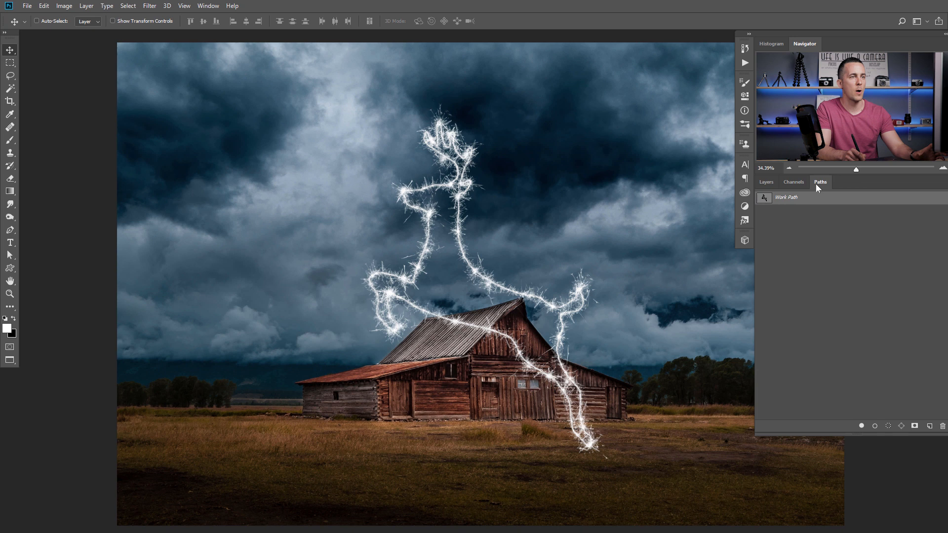
left_click(943, 427)
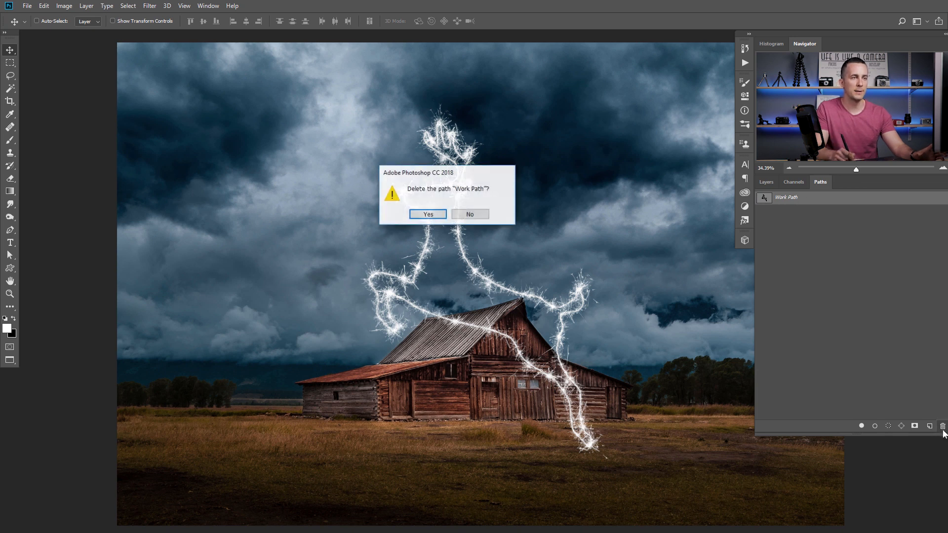
left_click(428, 214)
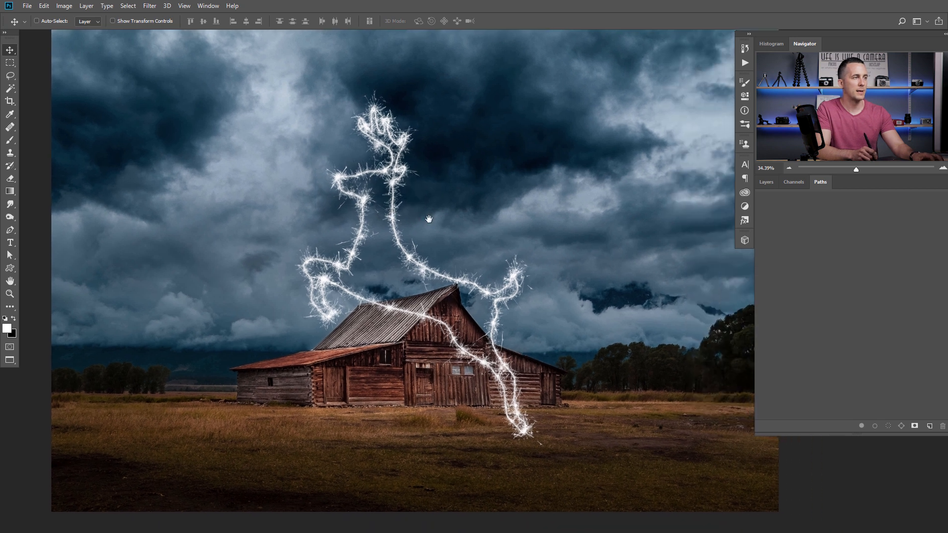
- Group all sparkle layers from Layer 6 to Layer 7 and merge the group into a single layer
left_click(770, 182)
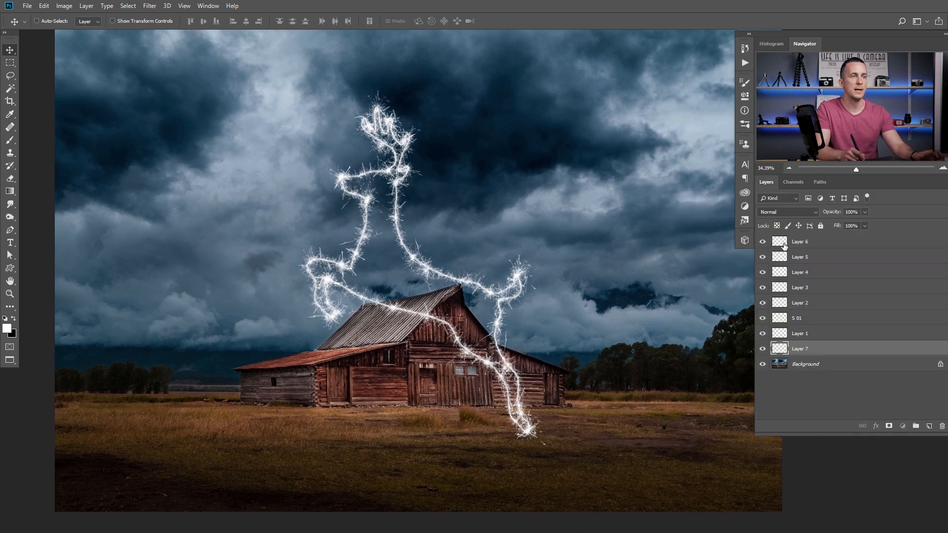
left_click(783, 245)
left_click(782, 351, "shift")
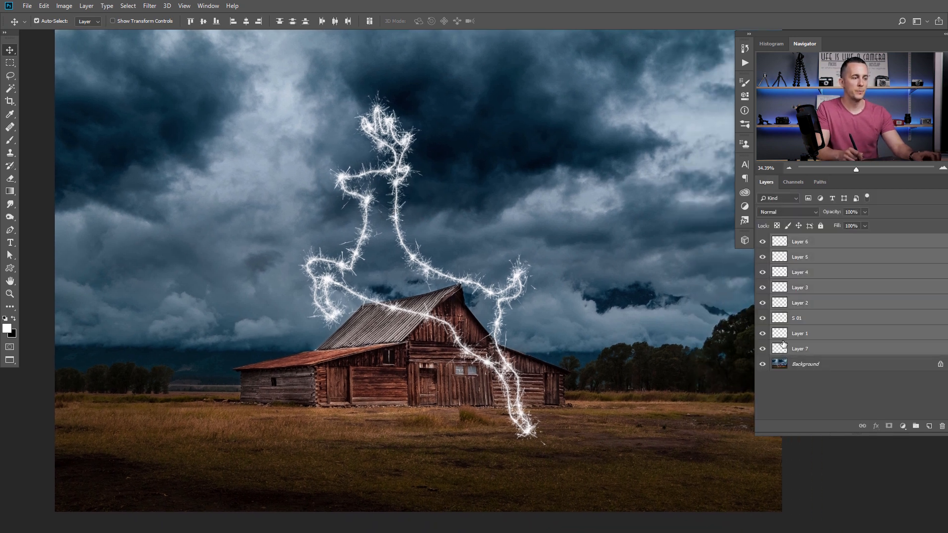
key("ctrl+g")
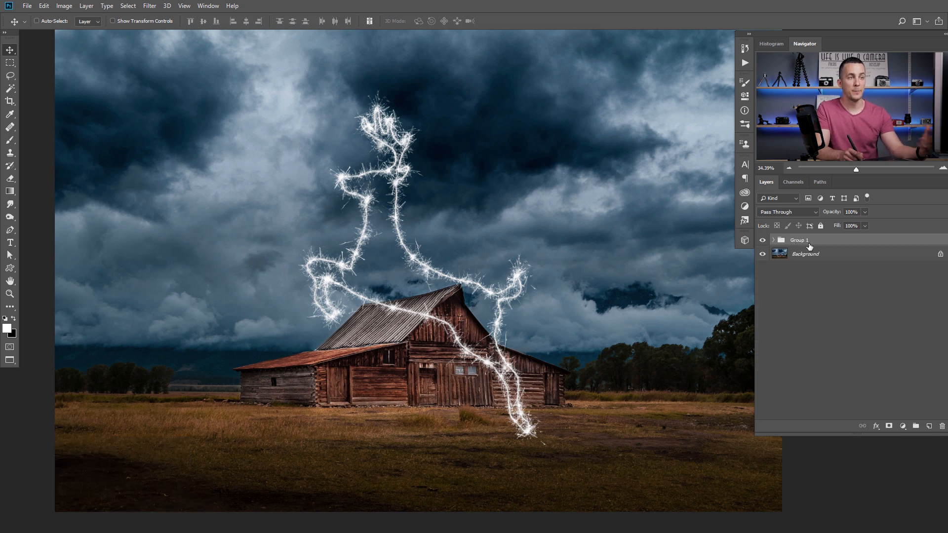
key("ctrl")
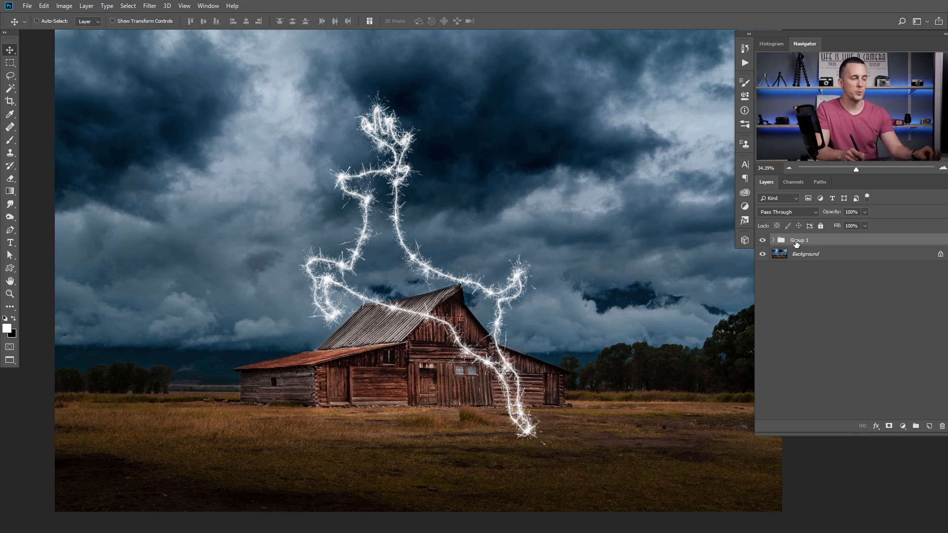
key("ctrl+e")
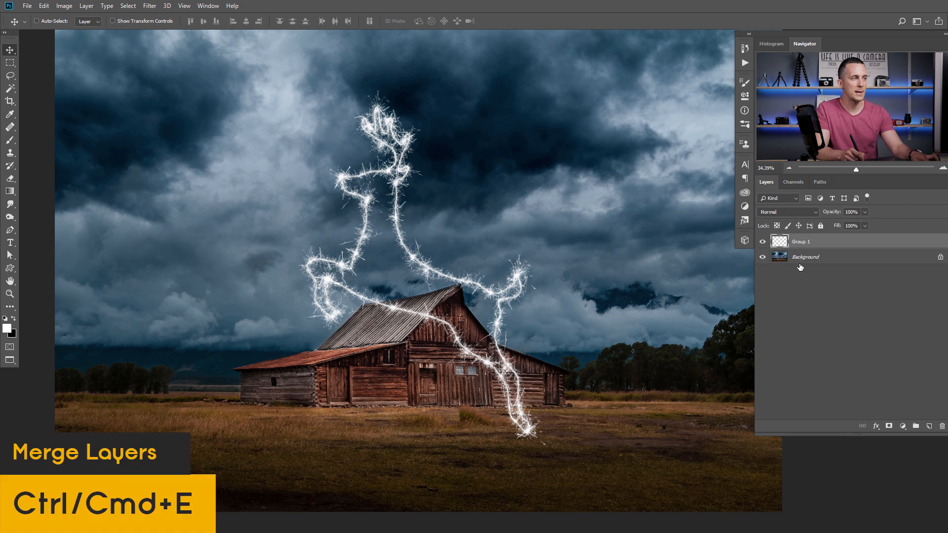
- Add an orange Outer Glow to the merged sparkle layer with size 0 px, range 69% and opacity 79%
double_click(849, 246)
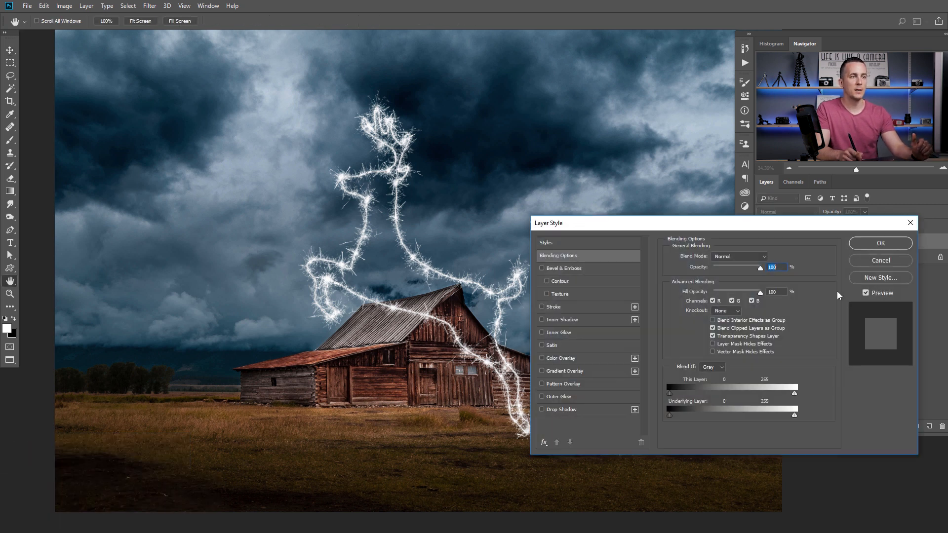
left_click(558, 396)
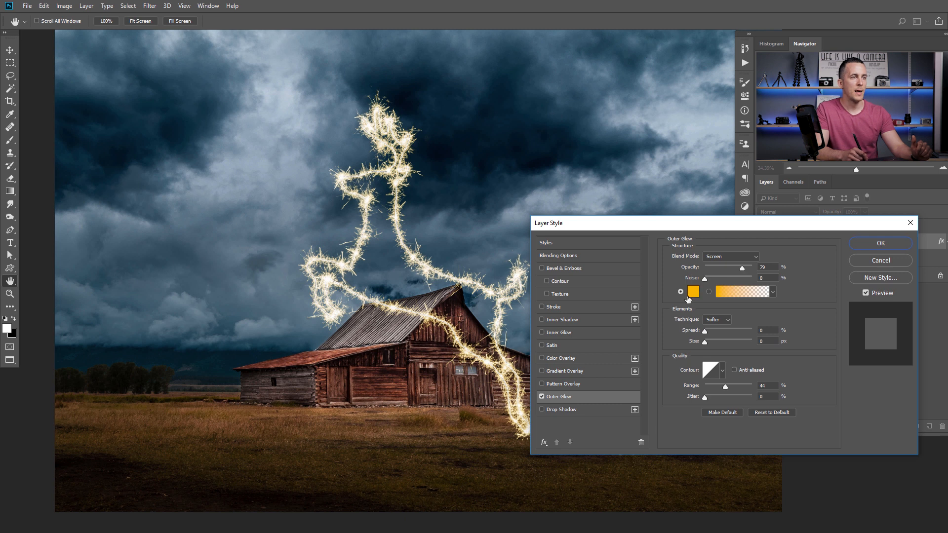
mouse_move(706, 342)
left_mouse_down()
mouse_move(726, 345)
mouse_move(709, 337)
left_mouse_up()
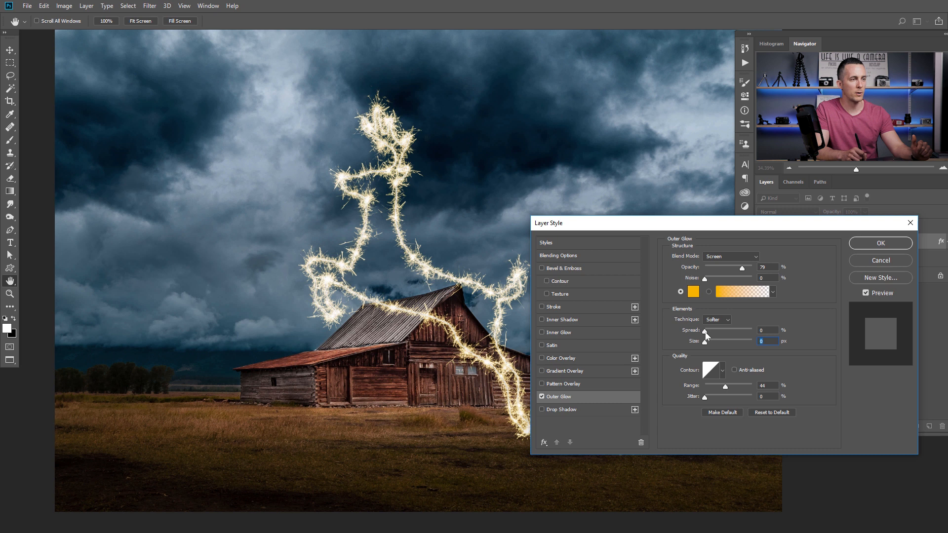
left_click_drag(727, 389, 740, 390)
mouse_move(743, 271)
left_mouse_down()
mouse_move(724, 266)
mouse_move(735, 269)
left_mouse_up()
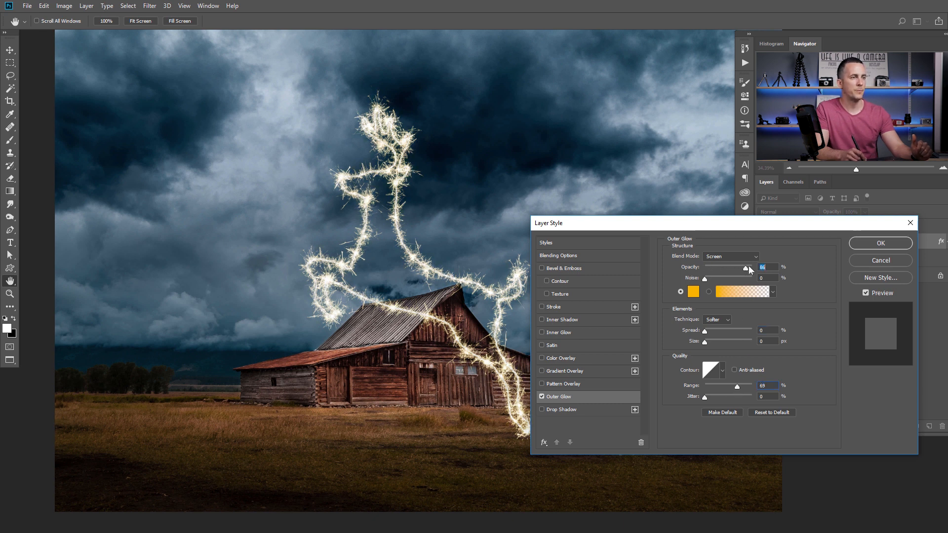
- Try the Overlay and Color Dodge blend modes for the outer glow and settle on Normal
left_click(731, 256)
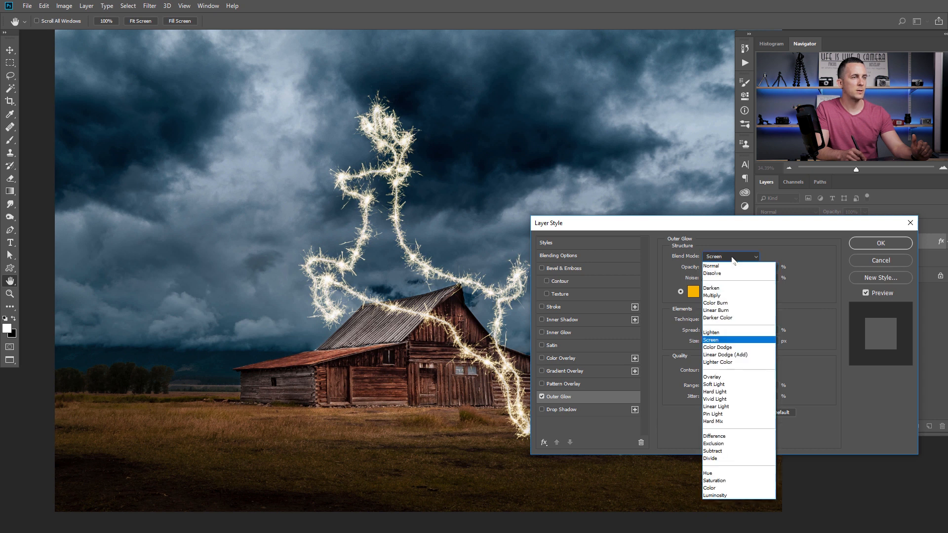
left_click(722, 376)
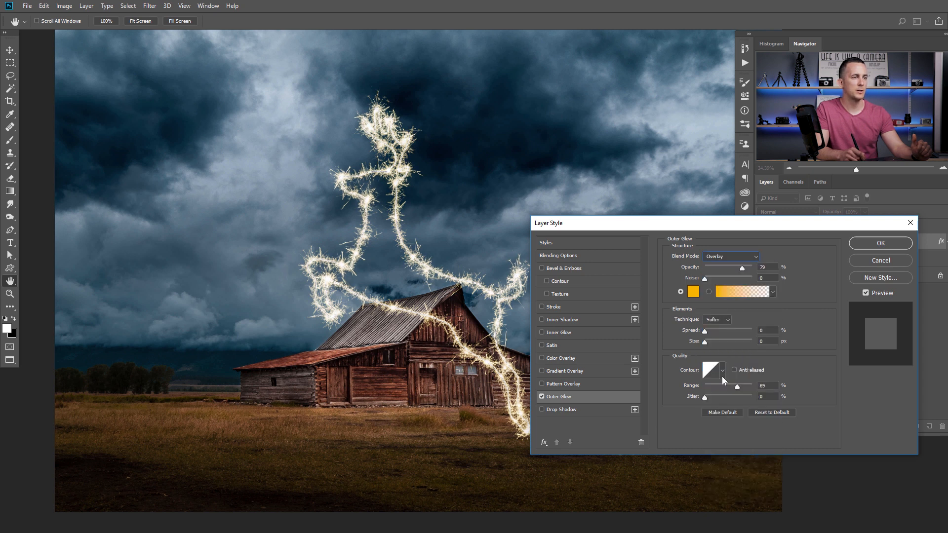
left_click(731, 257)
left_click(730, 348)
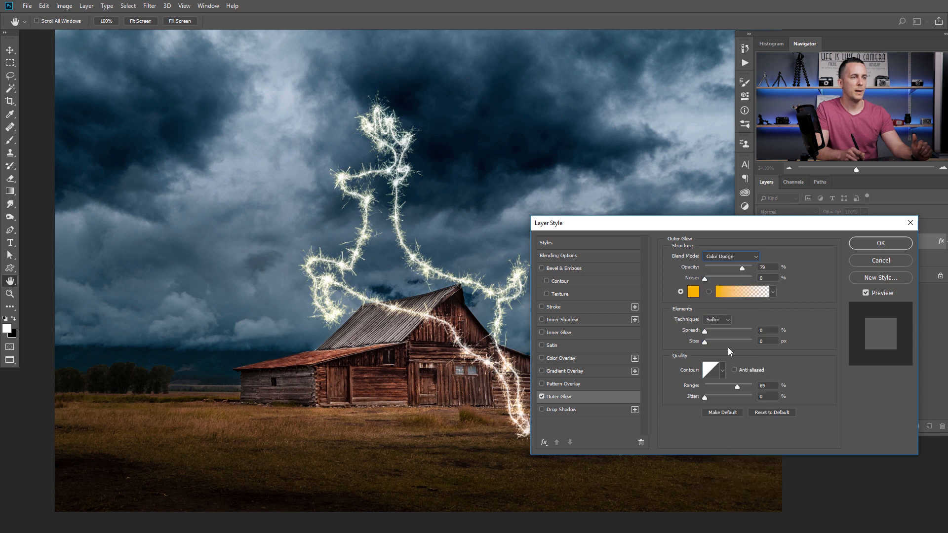
left_click(743, 259)
left_click(730, 260)
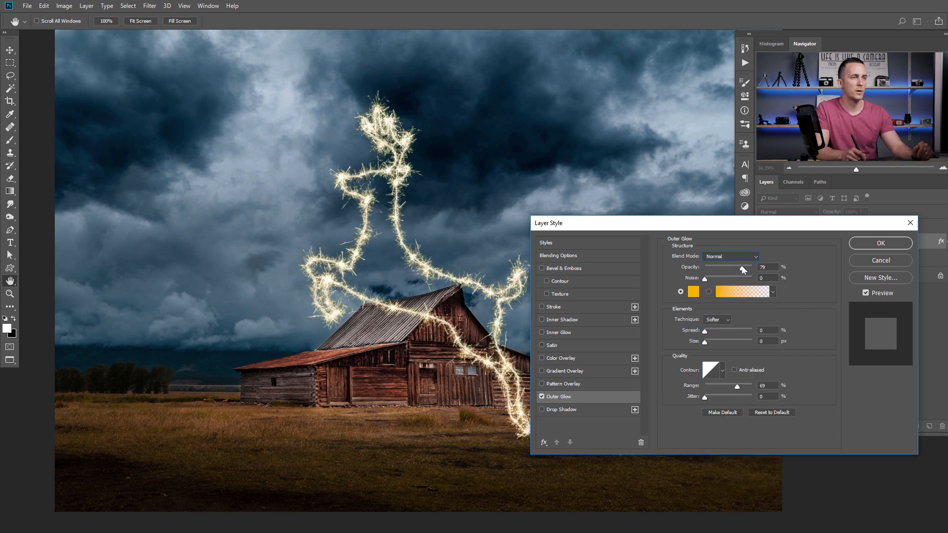
- Apply the outer glow and rasterize the layer style of the Group 1 layer
left_click(876, 243)
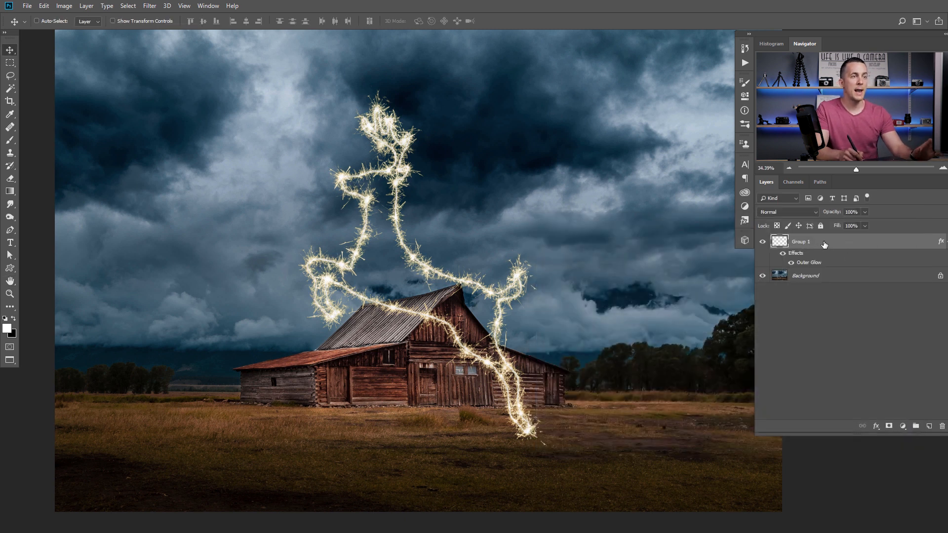
right_click(823, 242)
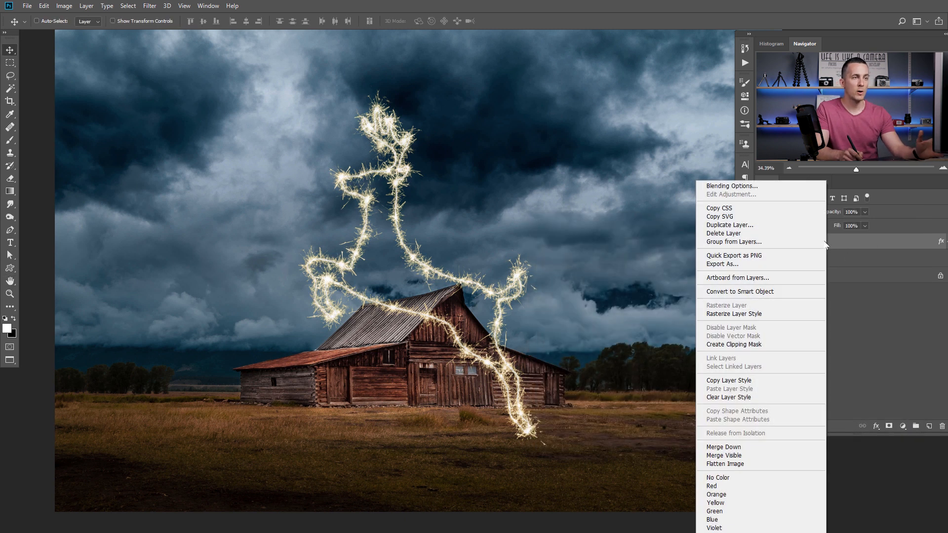
left_click(738, 316)
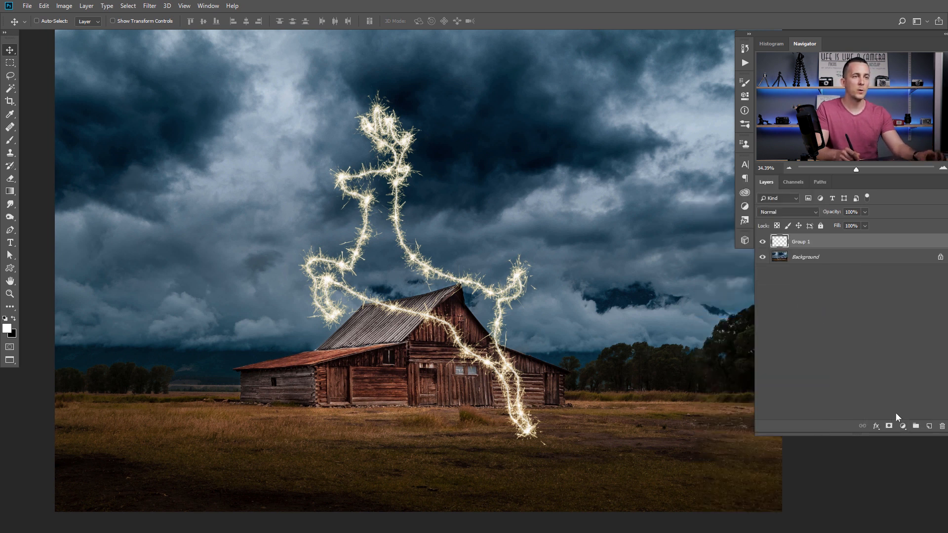
- Add a Hue/Saturation adjustment clipped to the Group 1 layer, with hue +1 and saturation +13
left_click(903, 426)
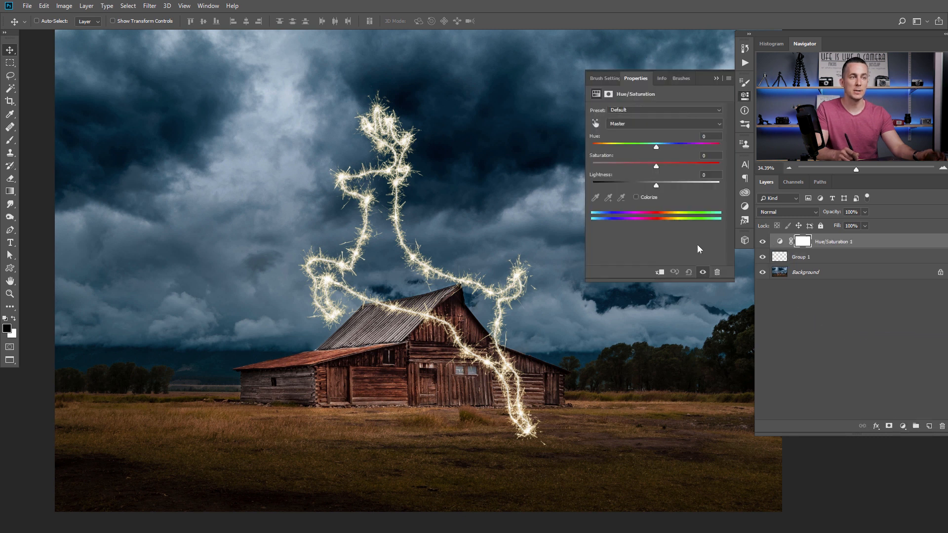
left_click(660, 273)
mouse_move(658, 148)
left_mouse_down()
mouse_move(597, 148)
mouse_move(699, 152)
mouse_move(656, 152)
left_mouse_up()
left_click_drag(732, 167, 665, 172)
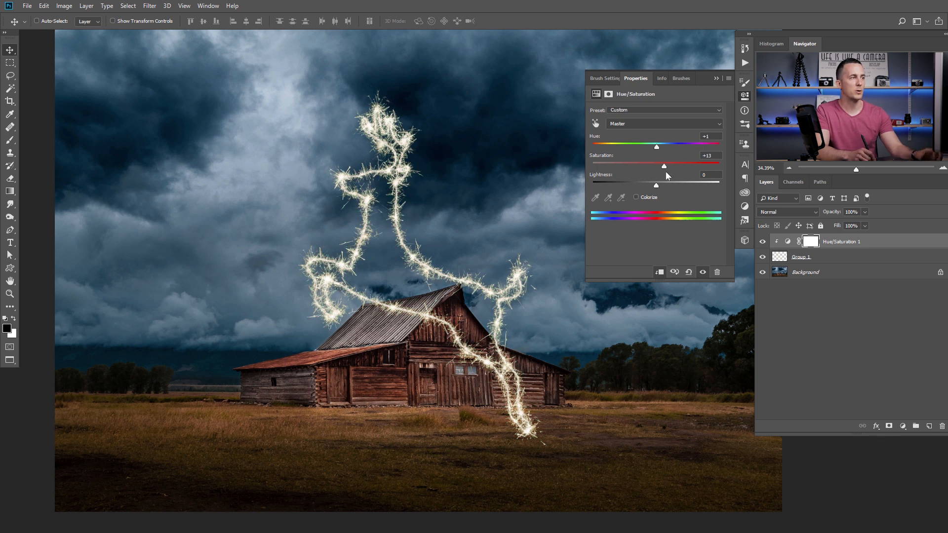
left_click(713, 79)
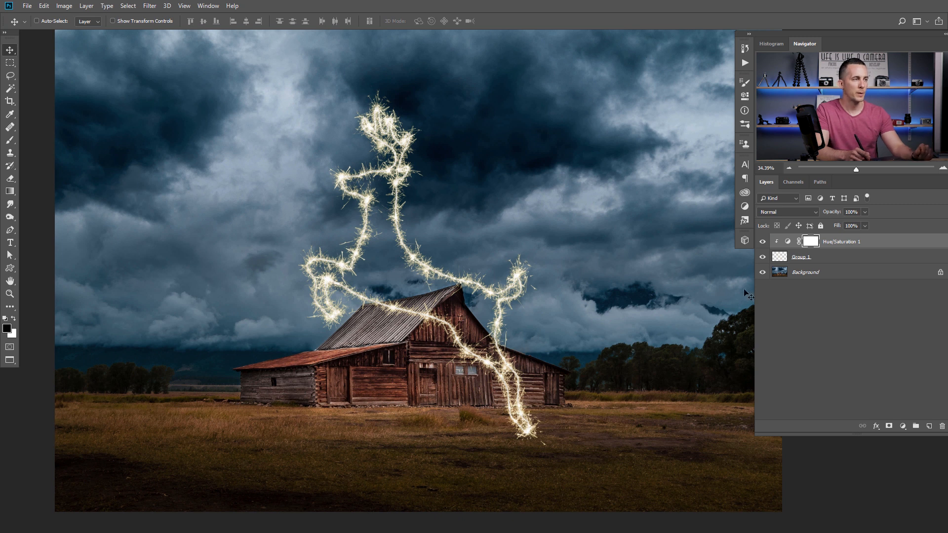
- Darken the barn photo with an Exposure adjustment directly above the Background, set to -2.36
scroll(502, 268, "down", 3)
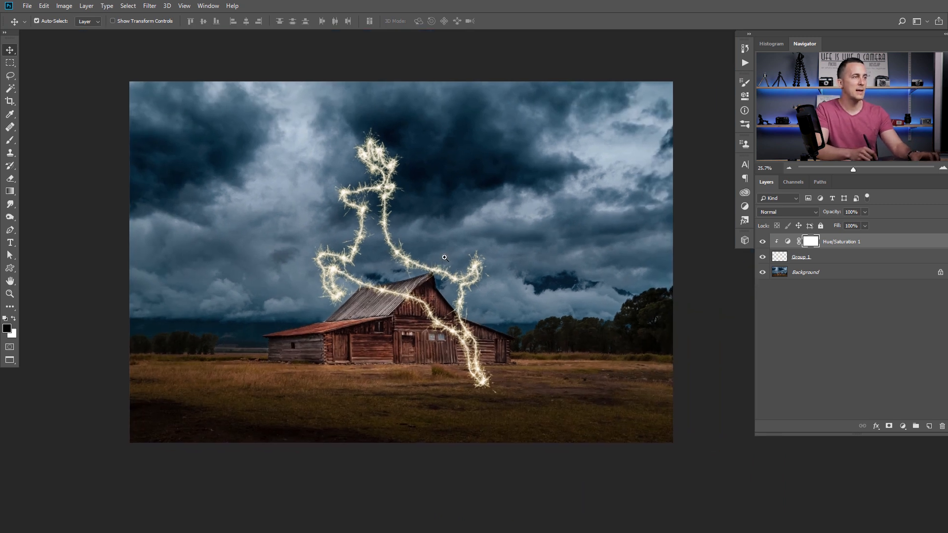
left_click(805, 274)
left_click(903, 426)
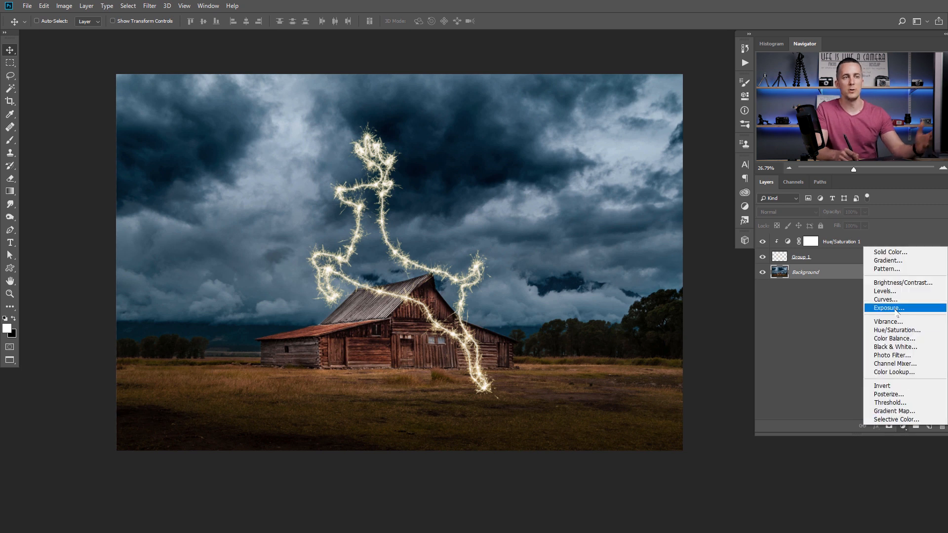
left_click(889, 308)
left_click_drag(655, 134, 633, 138)
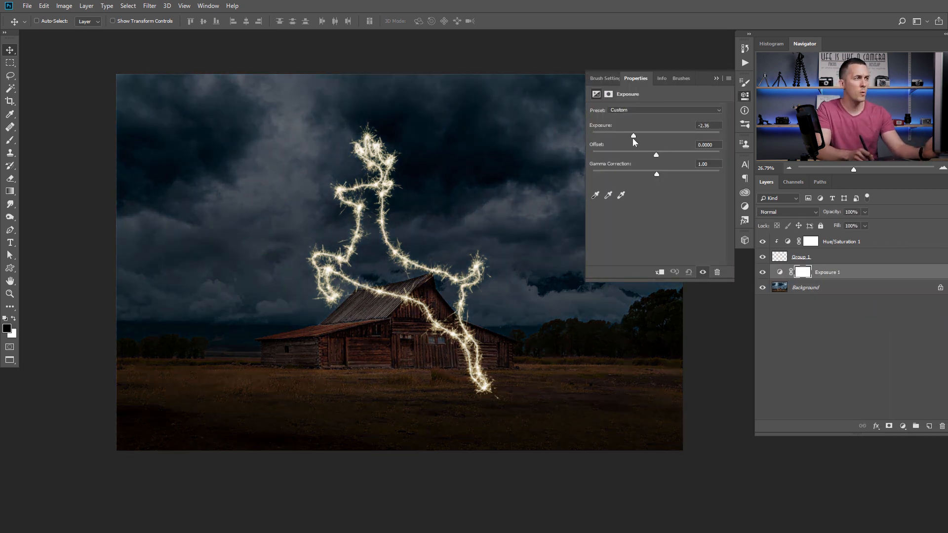
left_click(716, 78)
- Paint black on the Exposure mask over the grass below the deer with a soft round brush, enlarging it to 400 px at 20% opacity
key("b")
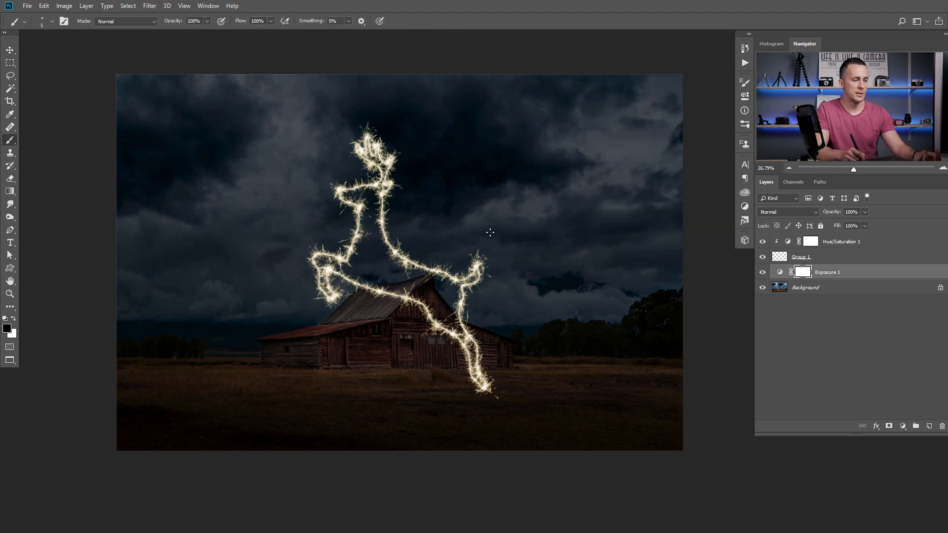
right_click(503, 247)
double_click(536, 329)
right_click(534, 280)
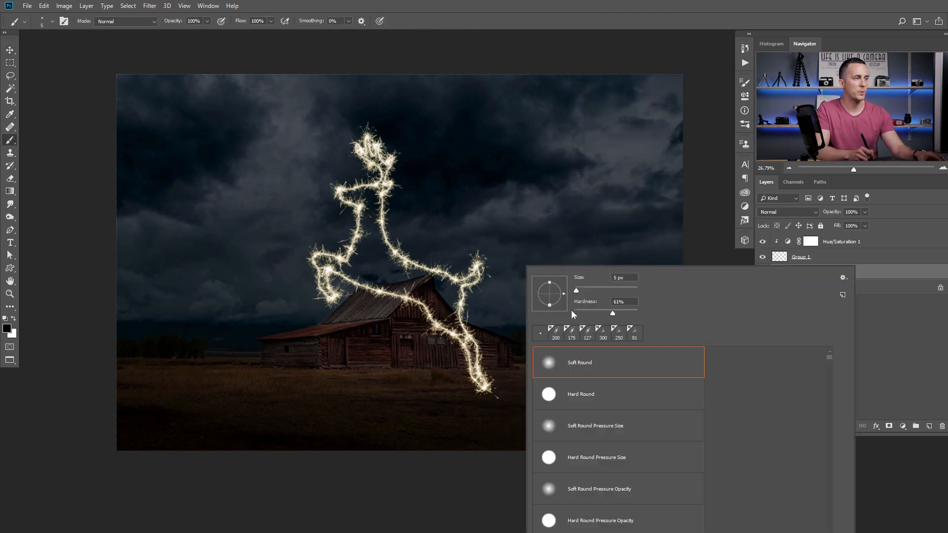
left_click(430, 465)
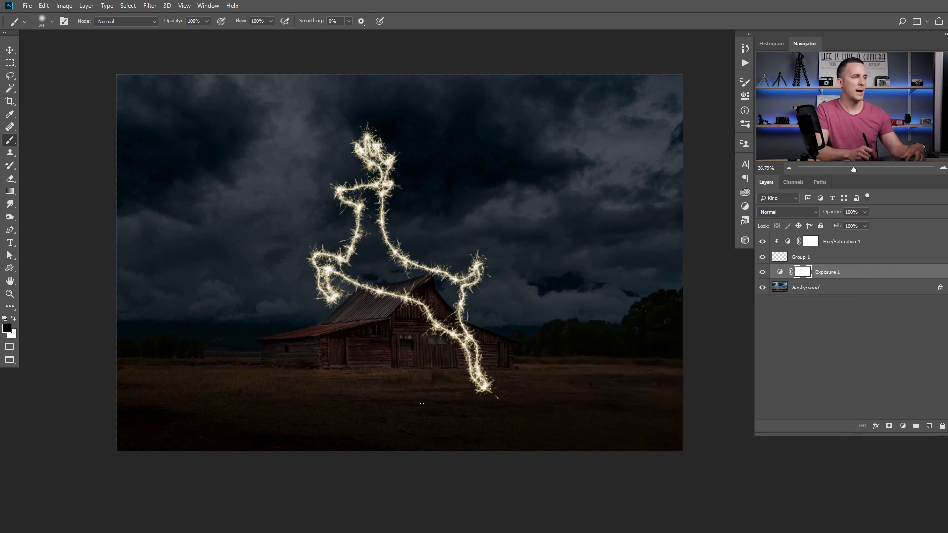
key("bracketright")
left_click_drag(476, 418, 313, 420)
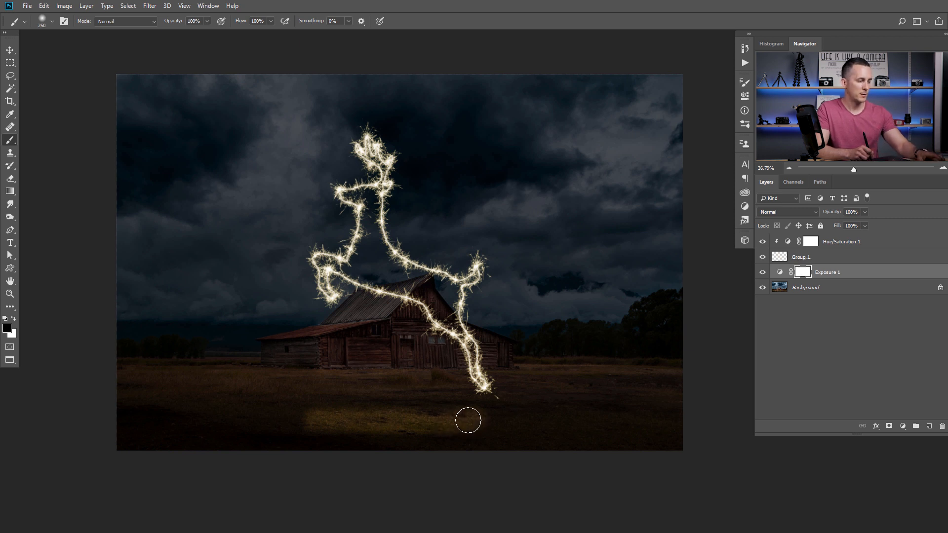
key("bracketright")
key("bracketright")
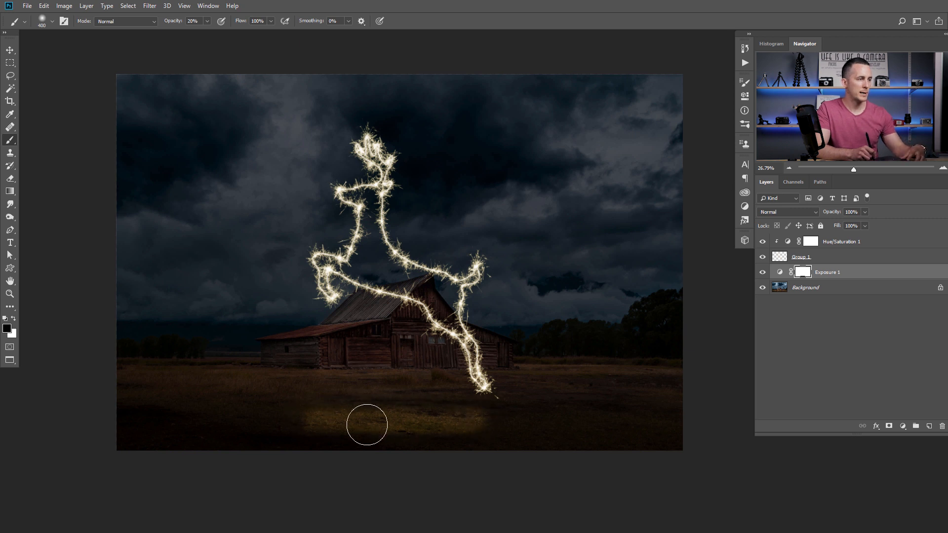
- Add a new layer above the Exposure adjustment, make white the foreground color and set the layer's blend mode to Color Dodge
left_click(930, 426)
key("x")
left_click(787, 213)
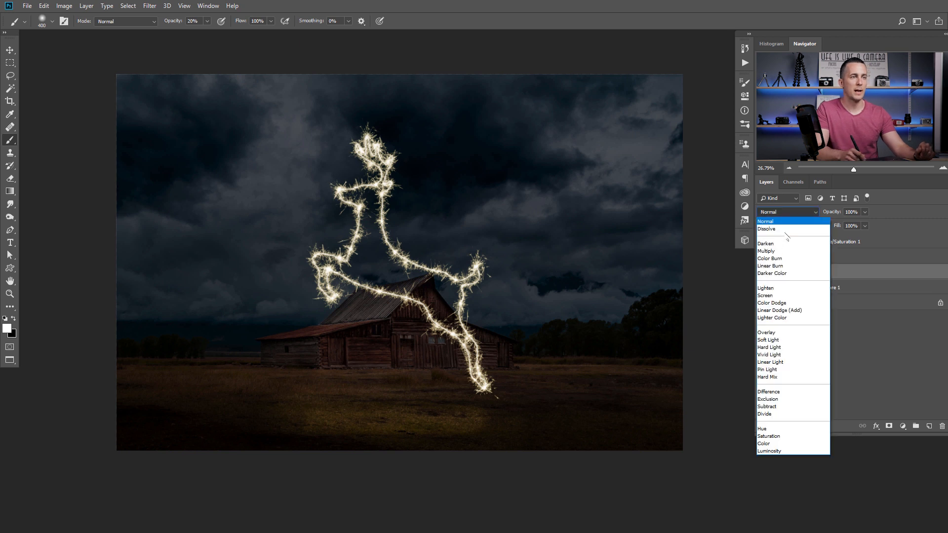
left_click(779, 303)
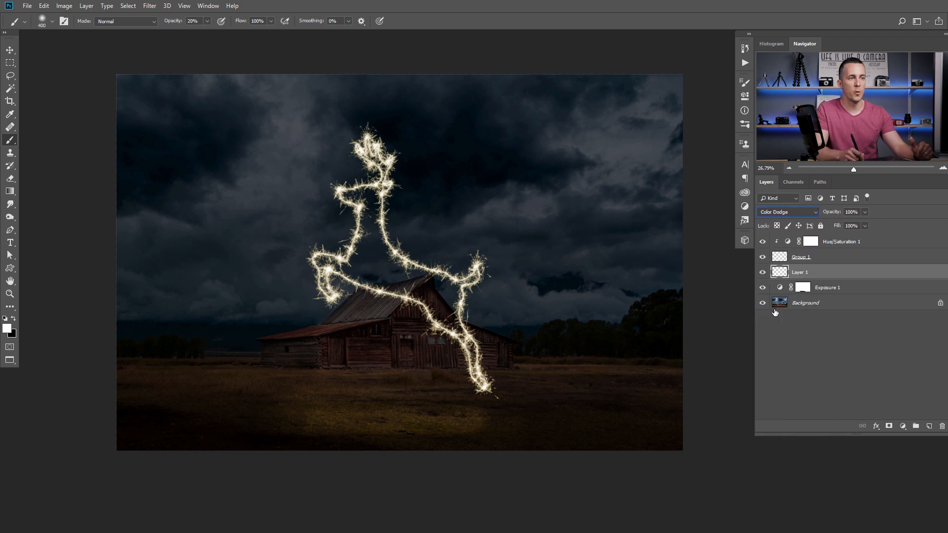
- Set the foreground color to golden yellow ffd133
left_click(7, 329)
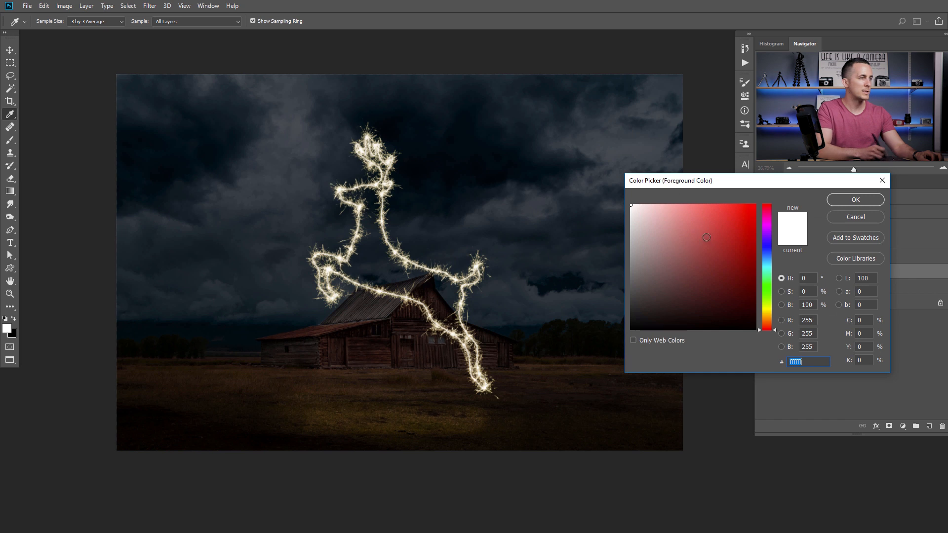
left_click_drag(768, 307, 768, 313)
left_click(731, 203)
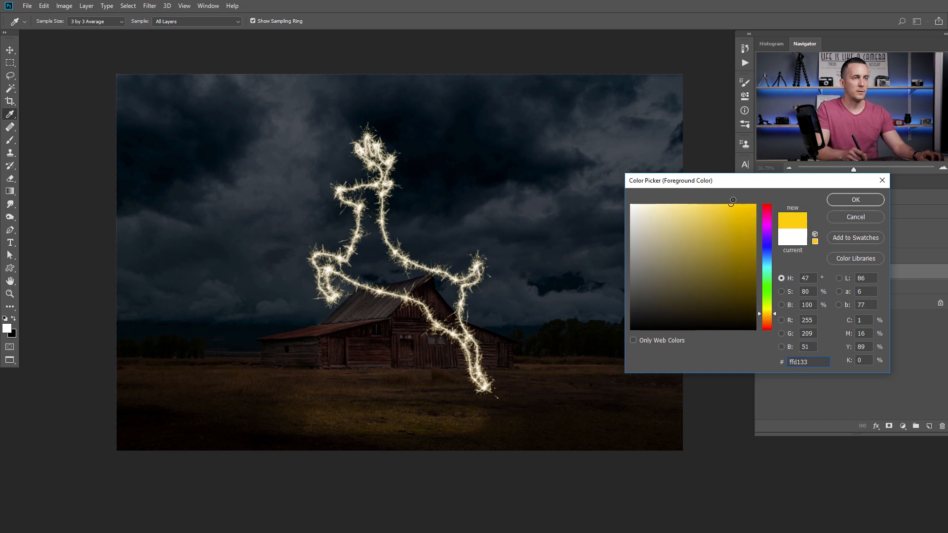
left_click(856, 199)
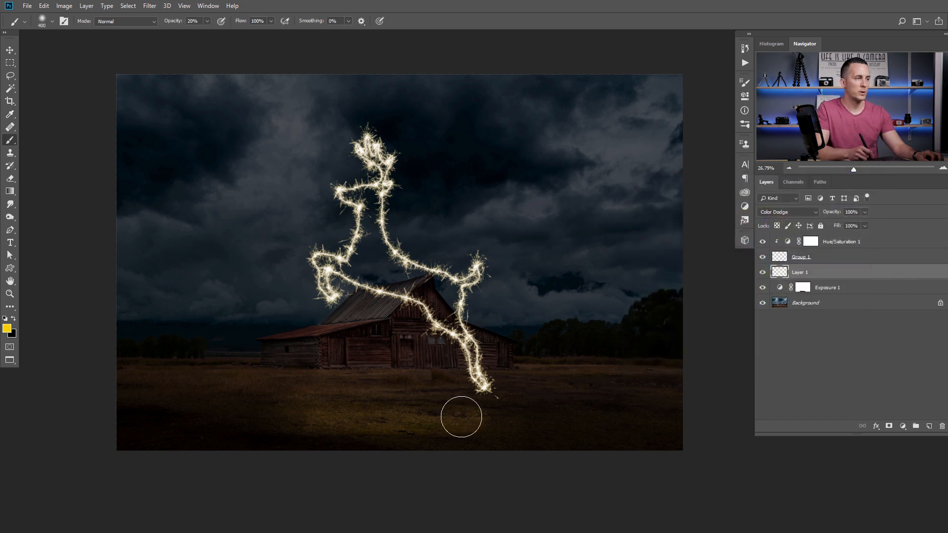
- Try painting yellow light on the grass below the deer at 20% and 10% brush opacity
left_click_drag(421, 420, 338, 412)
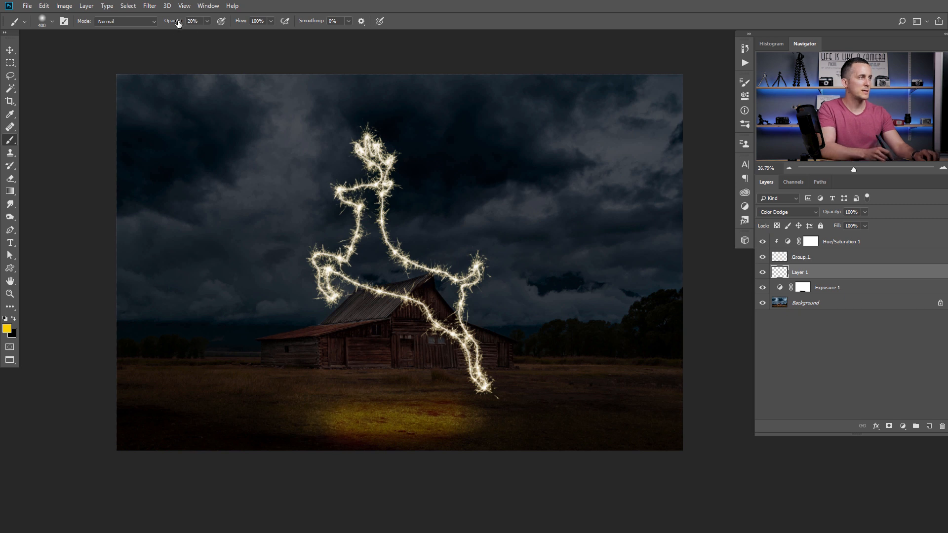
key("1")
key("ctrl+z")
left_click_drag(333, 426, 499, 427)
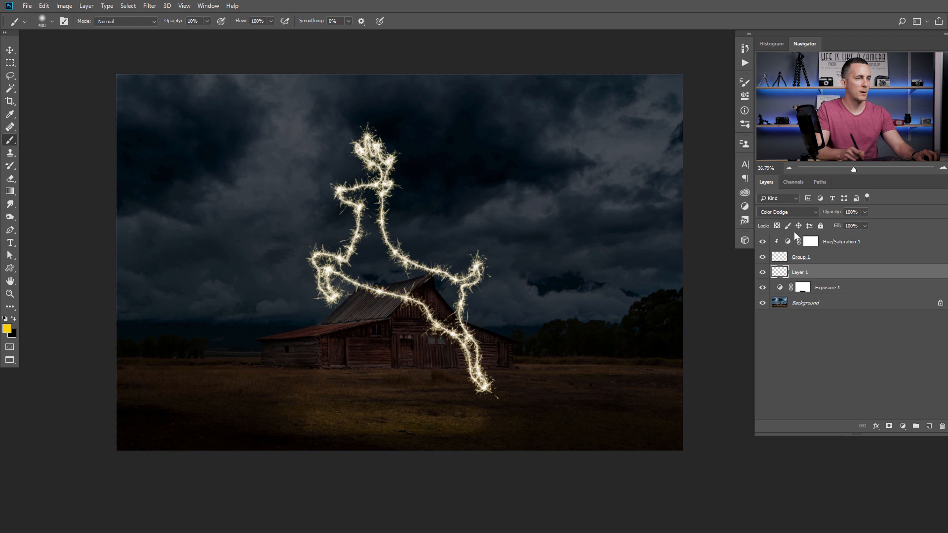
- Switch Layer 1 to Overlay blending and paint yellow light on the grass below the deer, reducing the brush to 250 px
left_click(789, 212)
left_click(790, 330)
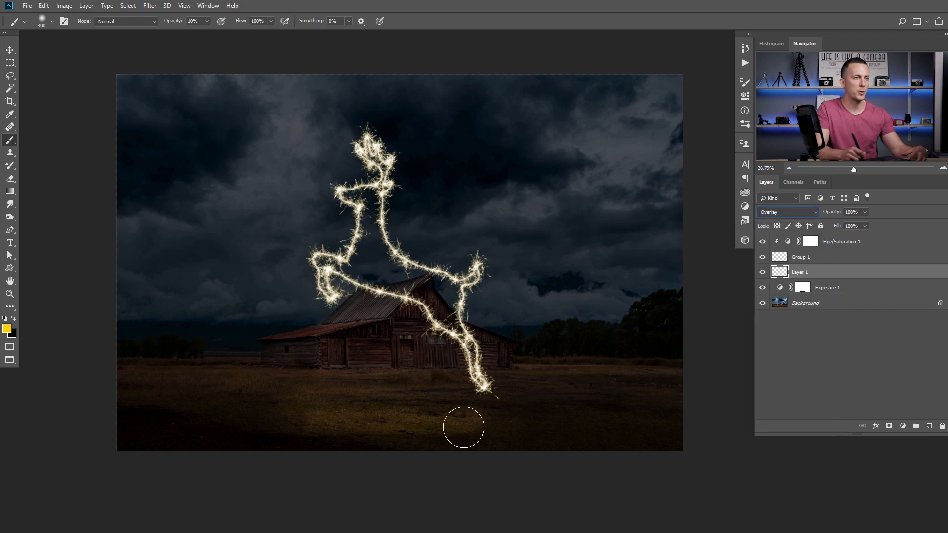
key("bracketleft")
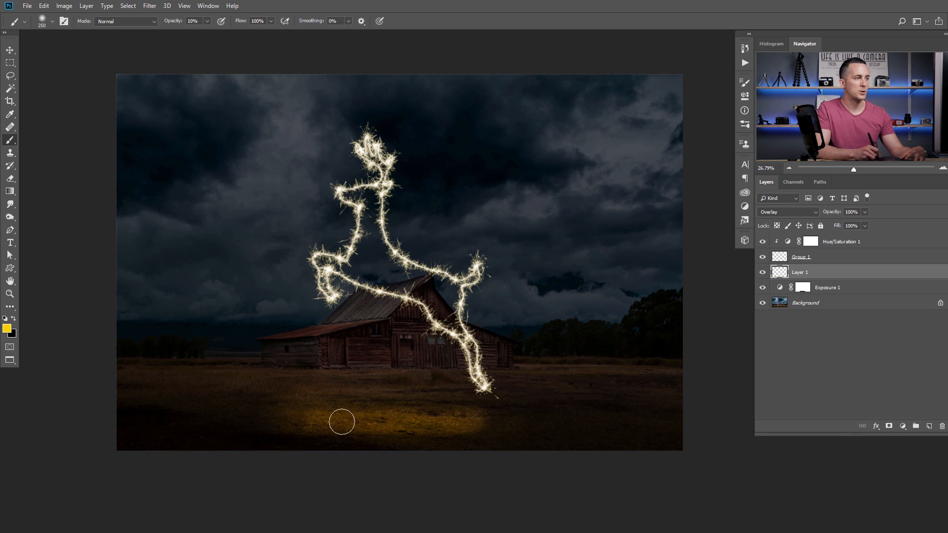
- Select the Hue/Saturation adjustment above the deer and stamp all visible layers into a new merged layer
left_click(789, 244)
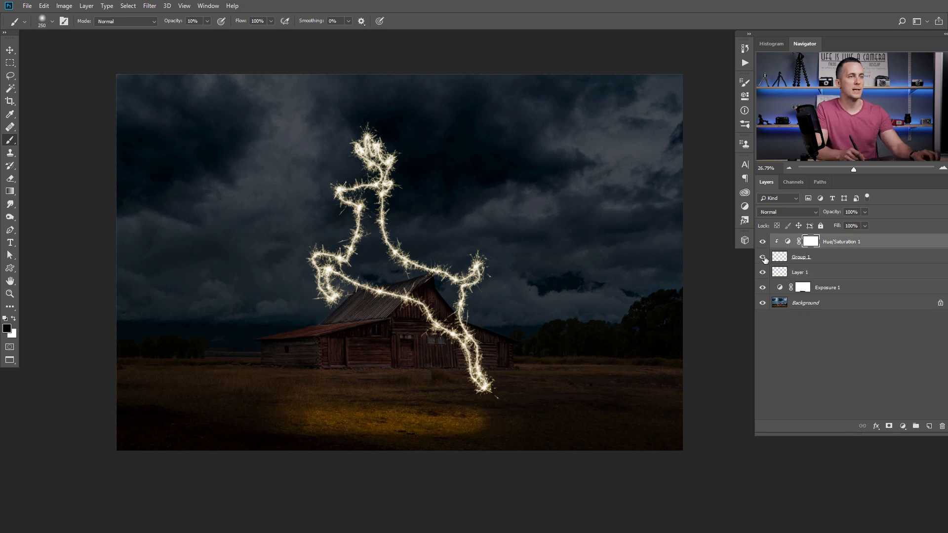
key("ctrl+shift+alt+e")
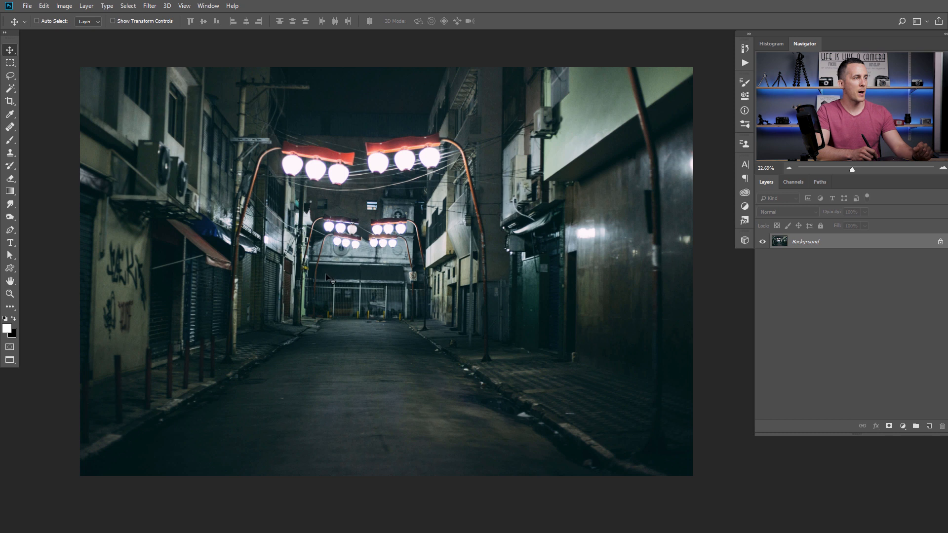
- Add the text "street" in white Chiller Regular over the night alley photo
key("t")
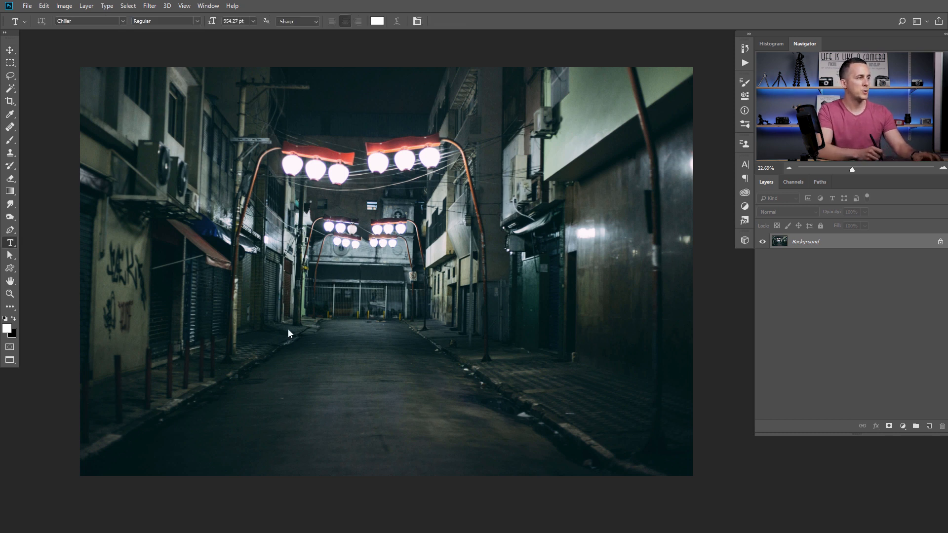
left_click(290, 293)
type("str")
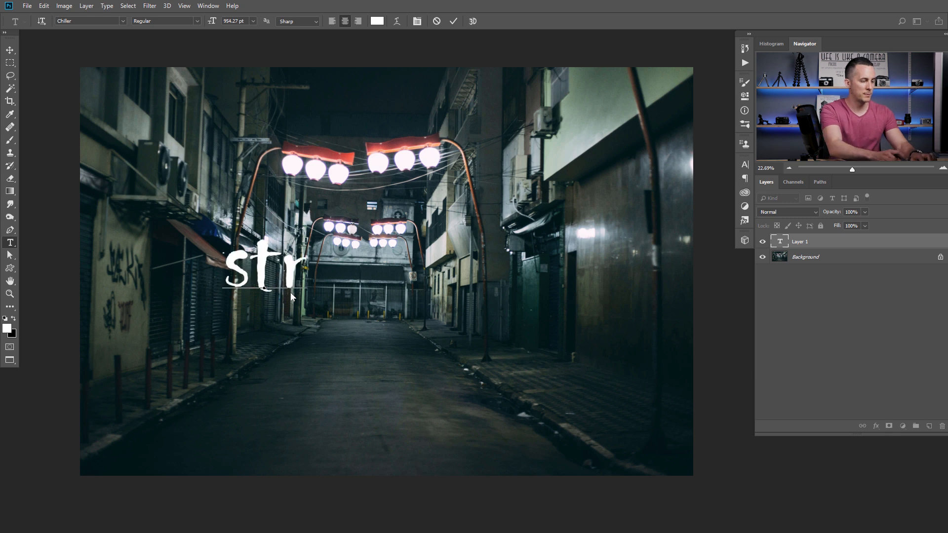
type("eet")
left_click(453, 21)
- Enlarge the "street" text and position it across the middle of the alley, below the lanterns
key("v")
left_click_drag(342, 270, 450, 275)
key("ctrl+t")
left_click_drag(466, 215, 498, 195)
key("Return")
left_click_drag(398, 271, 397, 276)
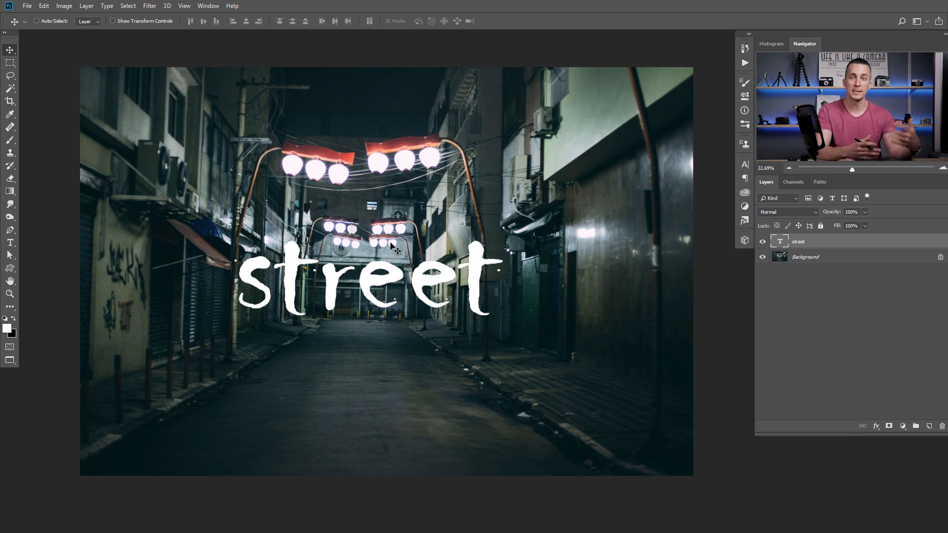
left_click(149, 5)
mouse_move(170, 184)
left_click(412, 22)
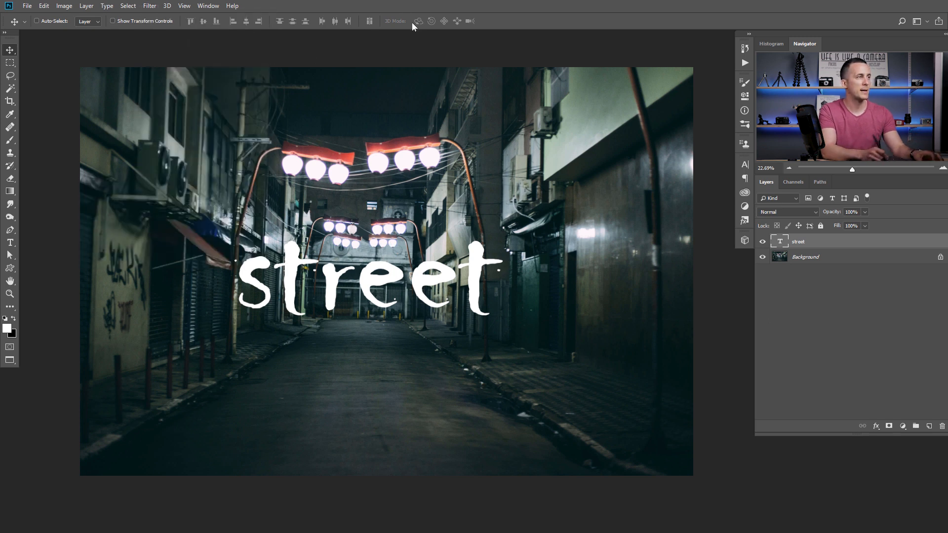
- Rasterize the "street" text layer and load its letter shapes as a selection
right_click(796, 246)
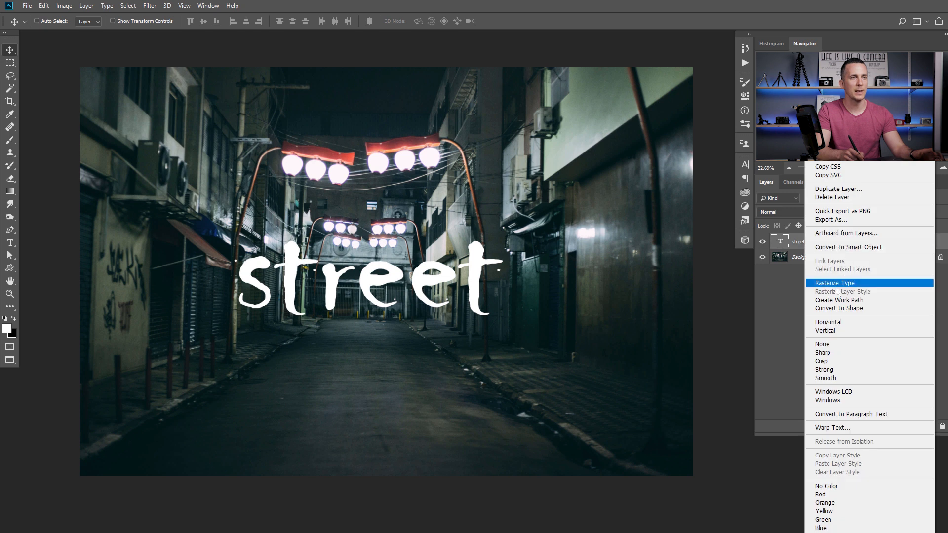
left_click(834, 282)
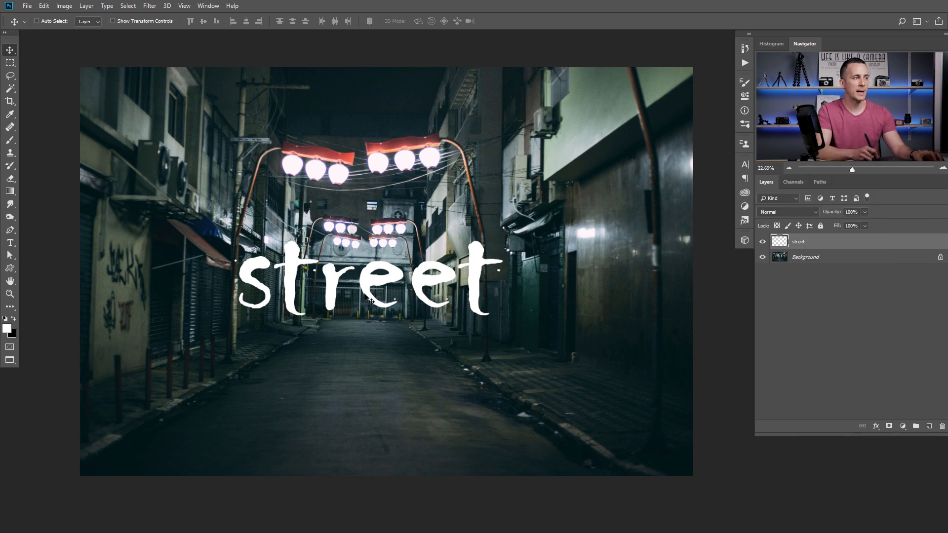
key("ctrl")
left_click(785, 246, "ctrl")
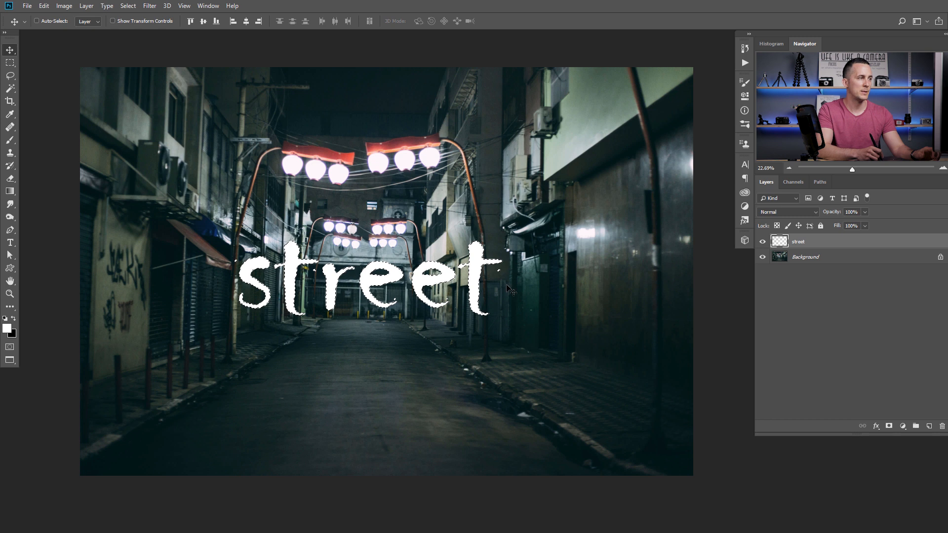
- Contract the selection by 10 pixels, delete the letters' interior to leave an outline, and deselect
left_click(128, 6)
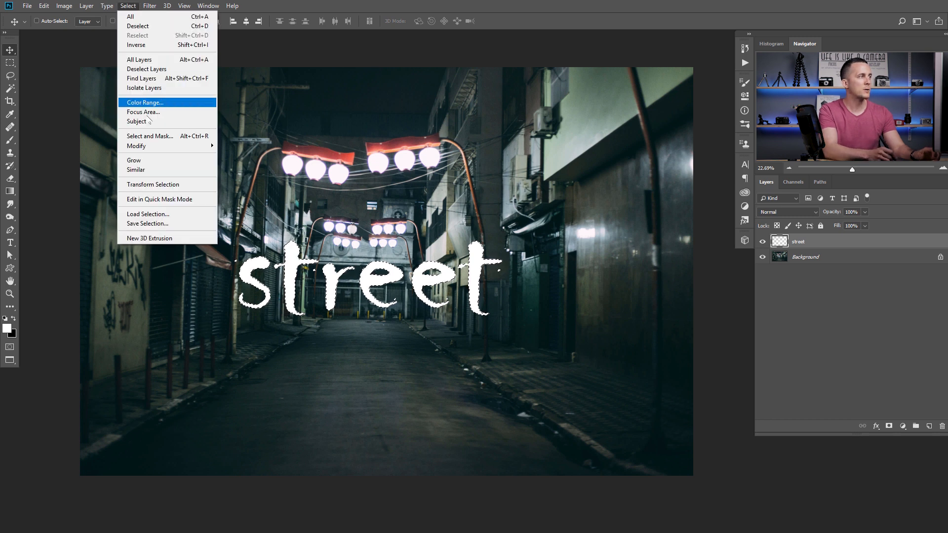
mouse_move(148, 146)
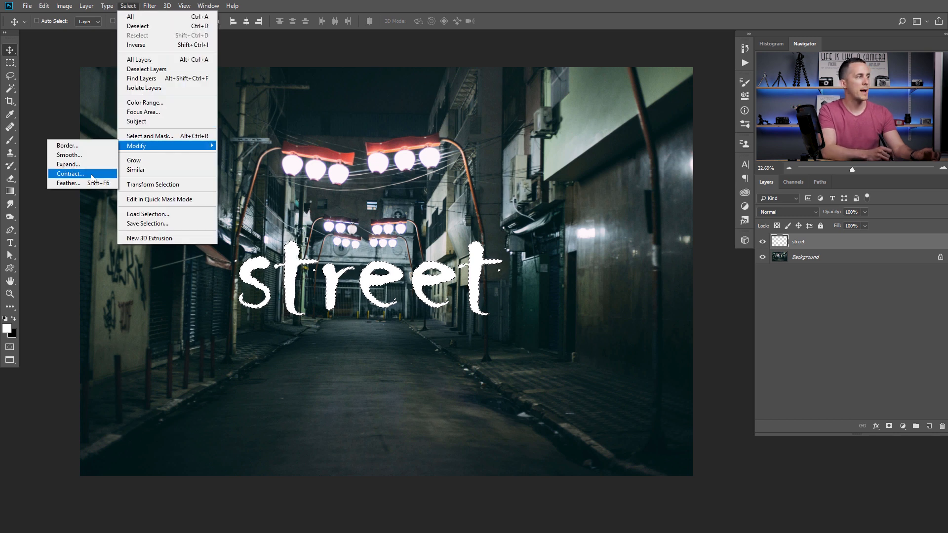
left_click(70, 174)
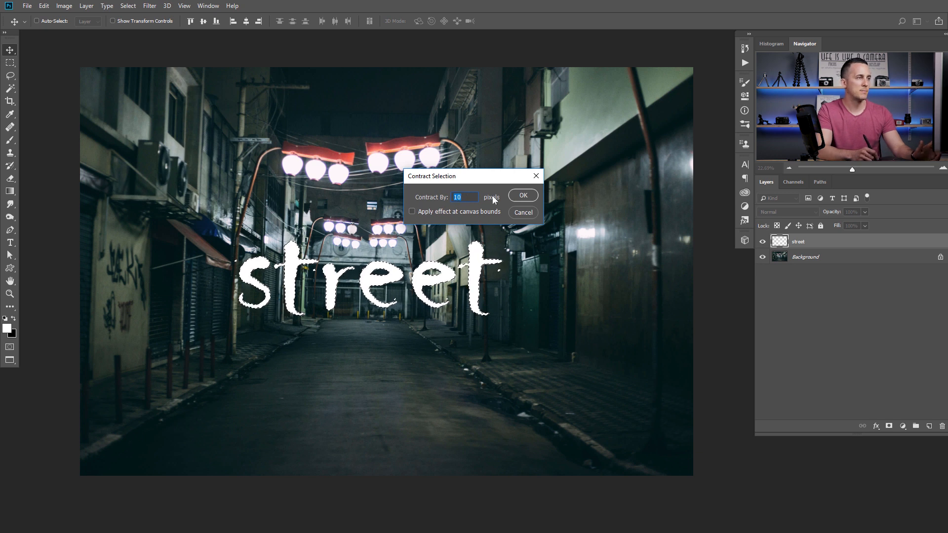
left_click(523, 195)
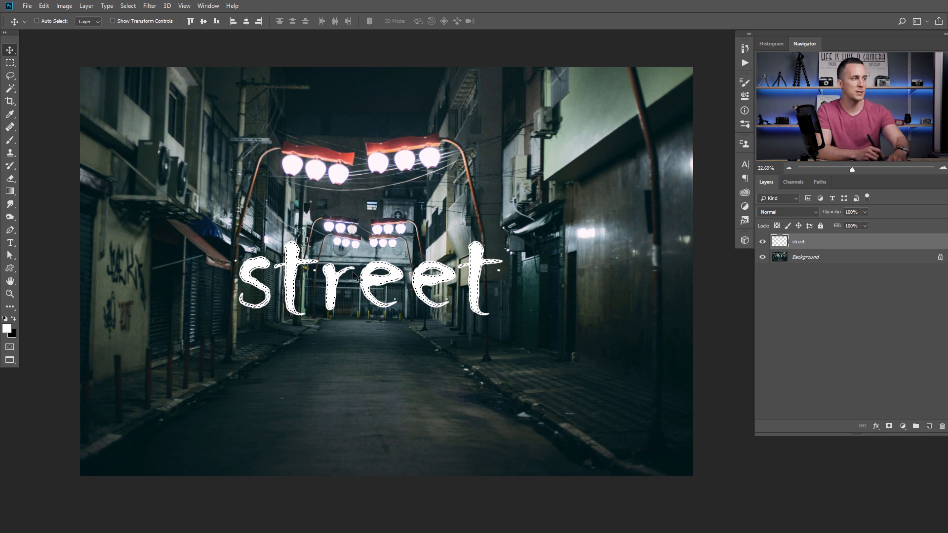
key("Delete")
key("ctrl+d")
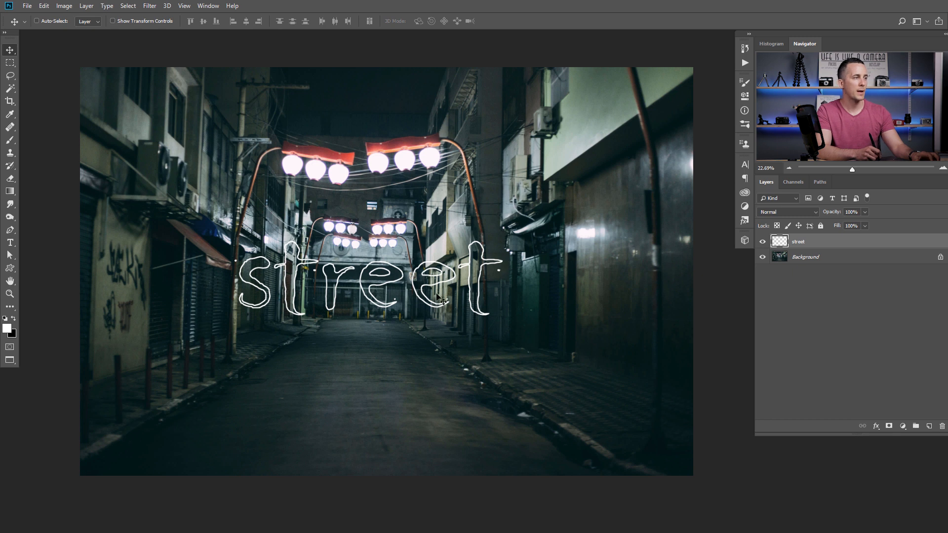
- Rename the outlined text layer to "drawing"
double_click(800, 243)
type("dra")
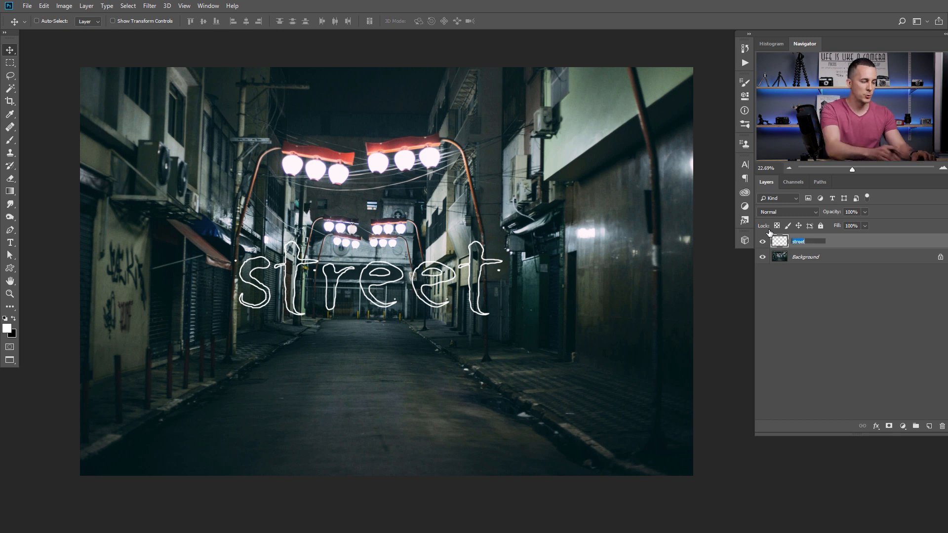
key("Return")
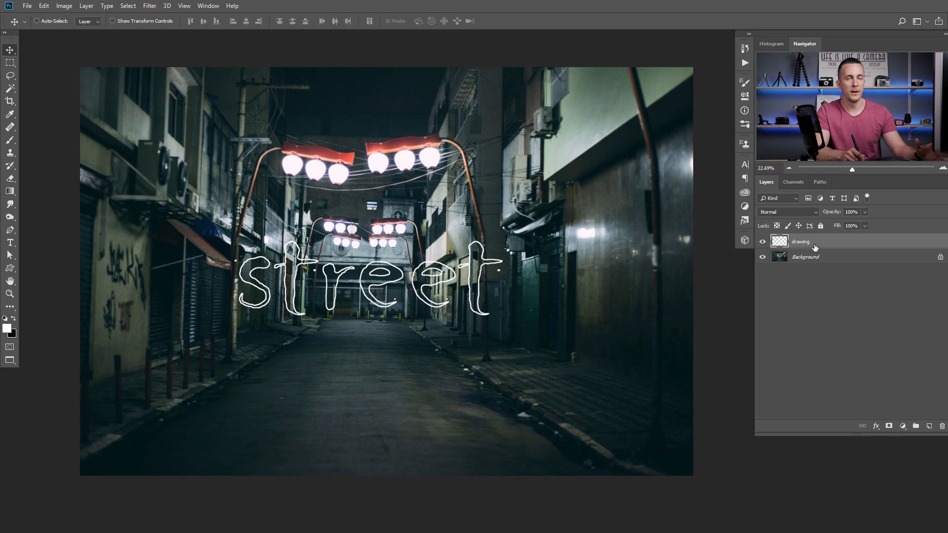
- Run the Sparkle action on the drawing layer
left_click(745, 63)
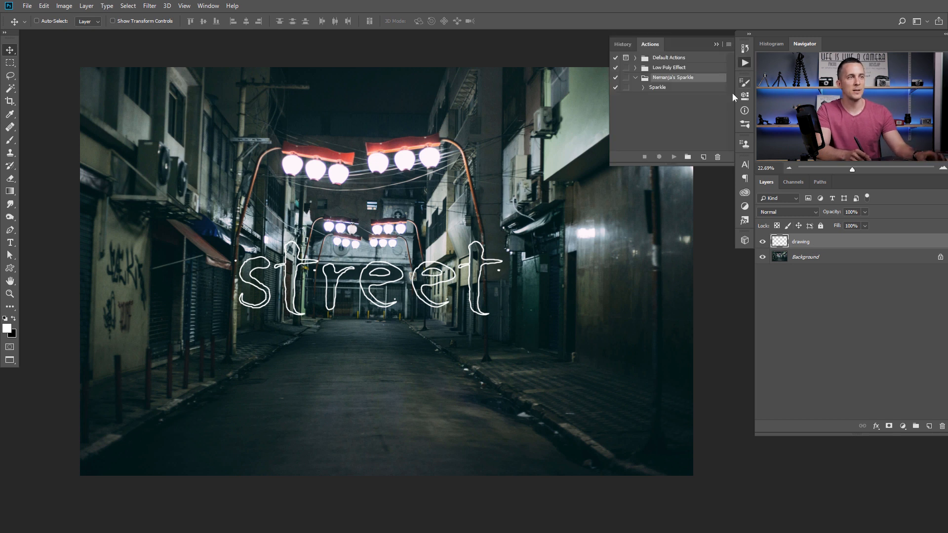
left_click(661, 89)
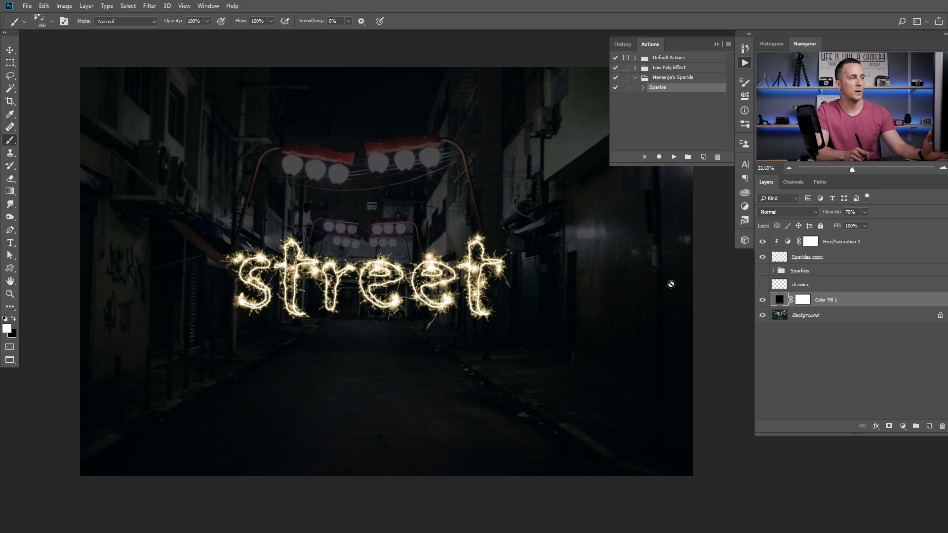
left_click(717, 44)
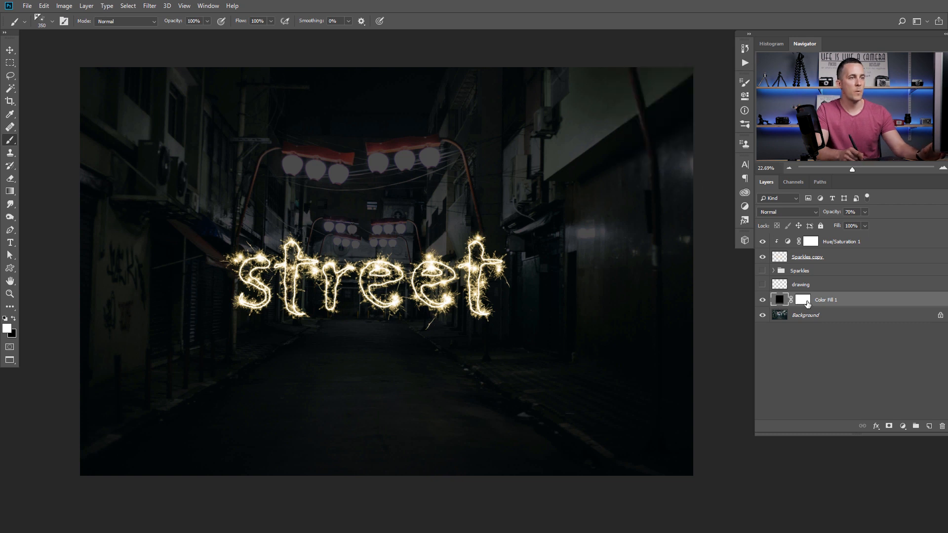
- Compare the scene with and without the black Color Fill 1 layer and set its opacity to 53%
left_click(765, 300)
left_click(765, 302)
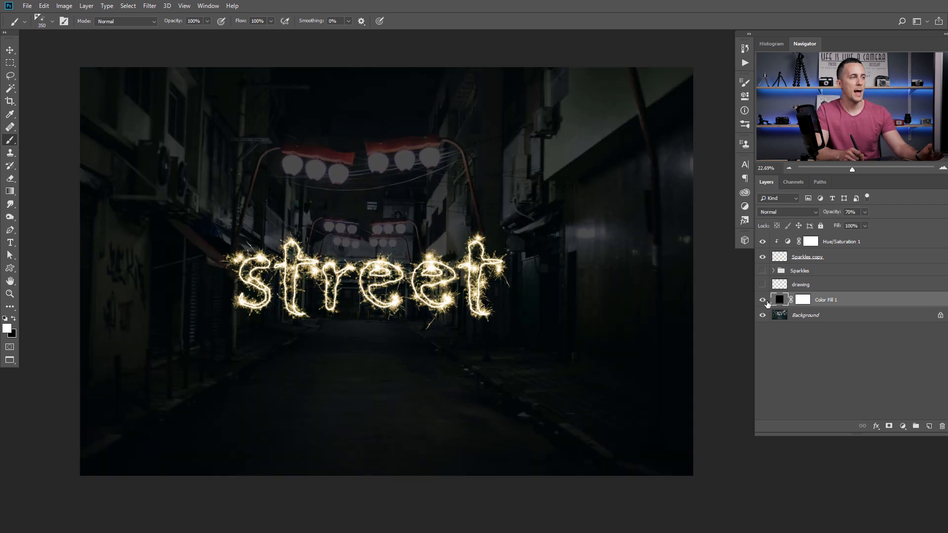
left_click(764, 301)
left_click(762, 300)
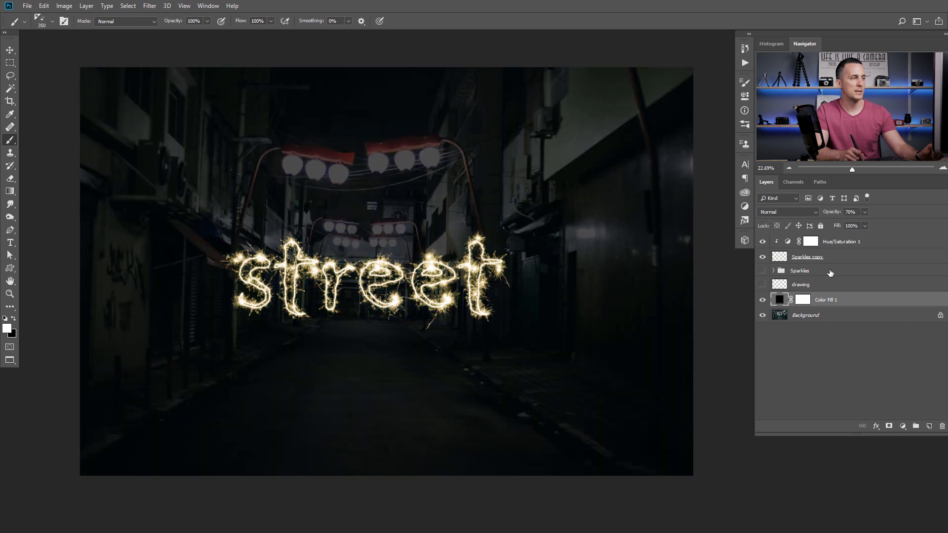
mouse_move(829, 214)
left_mouse_down()
mouse_move(812, 216)
mouse_move(826, 216)
left_mouse_up()
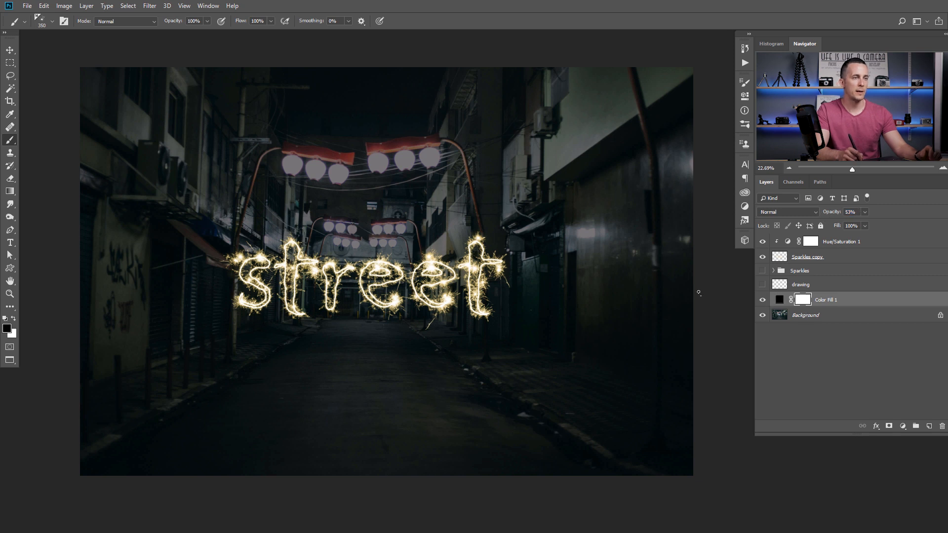
- Paint black on the Color Fill 1 mask over the road below the text and the right wall with a soft round 350 px brush
right_click(476, 312)
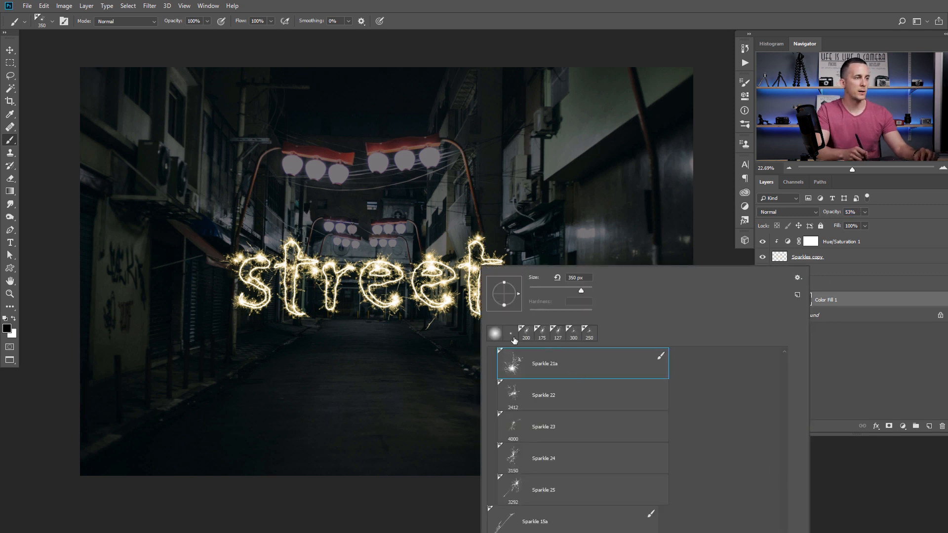
left_click(512, 335)
mouse_move(237, 415)
left_mouse_down()
mouse_move(497, 432)
mouse_move(213, 420)
mouse_move(396, 438)
mouse_move(478, 427)
left_mouse_up()
key("2")
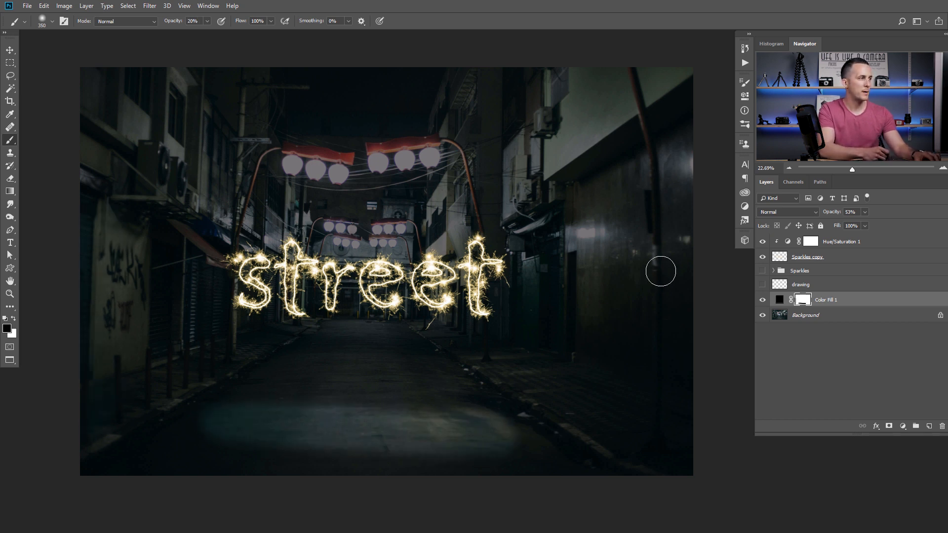
key("5")
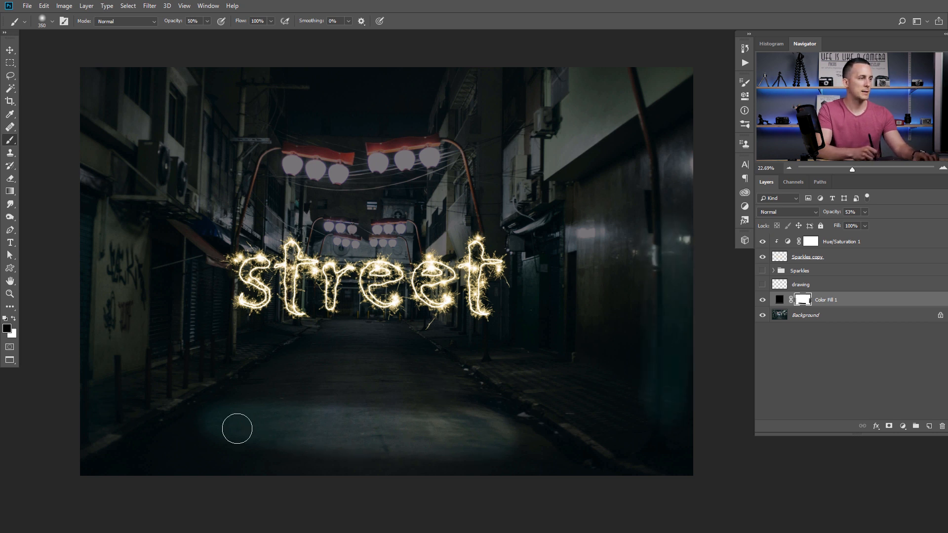
- Soften the revealed light on the Color Fill 1 mask along the road with the brush at 700 px and 10% opacity
key("1")
key("bracketright")
key("bracketright")
key("bracketright")
key("bracketright")
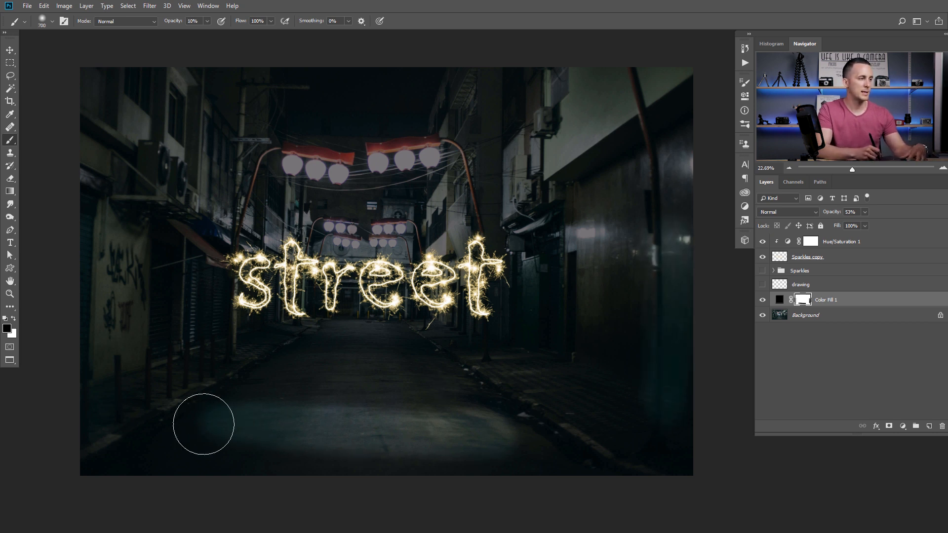
- Add a new layer above Color Fill 1, make white the foreground color and set the layer's blend mode to Overlay
left_click(930, 427)
key("x")
left_click(786, 212)
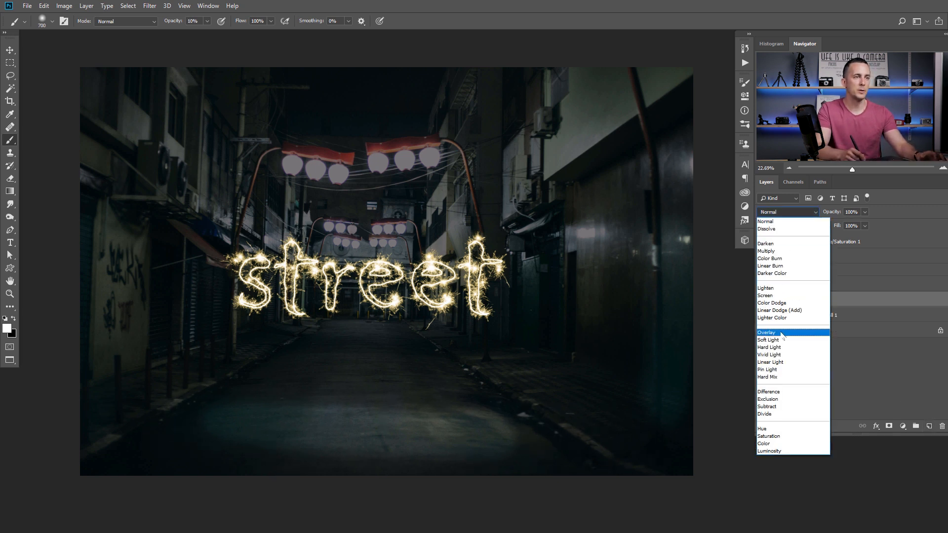
left_click(783, 335)
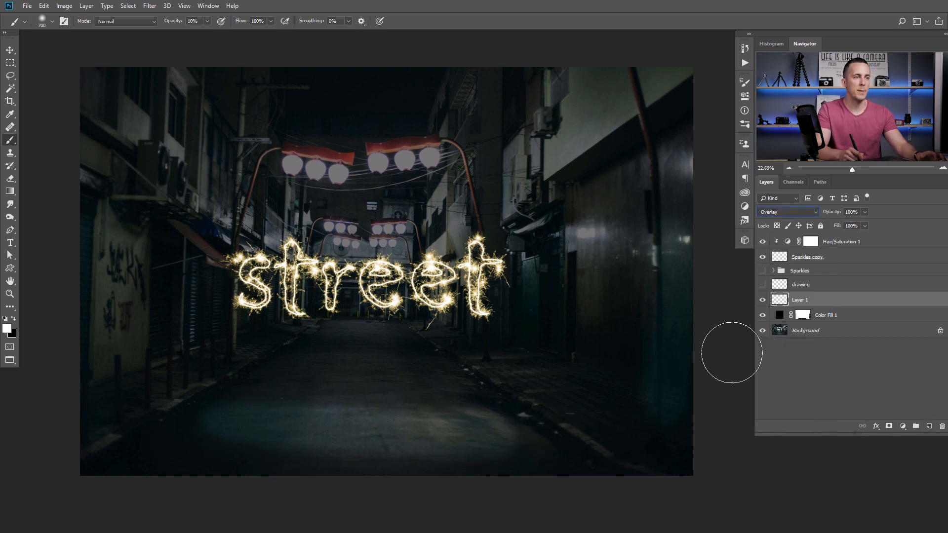
- Paint warm yellow light (ffea78) over the road below the text on the Overlay layer and compare it with the original Background
left_click(7, 329)
type("ffe155")
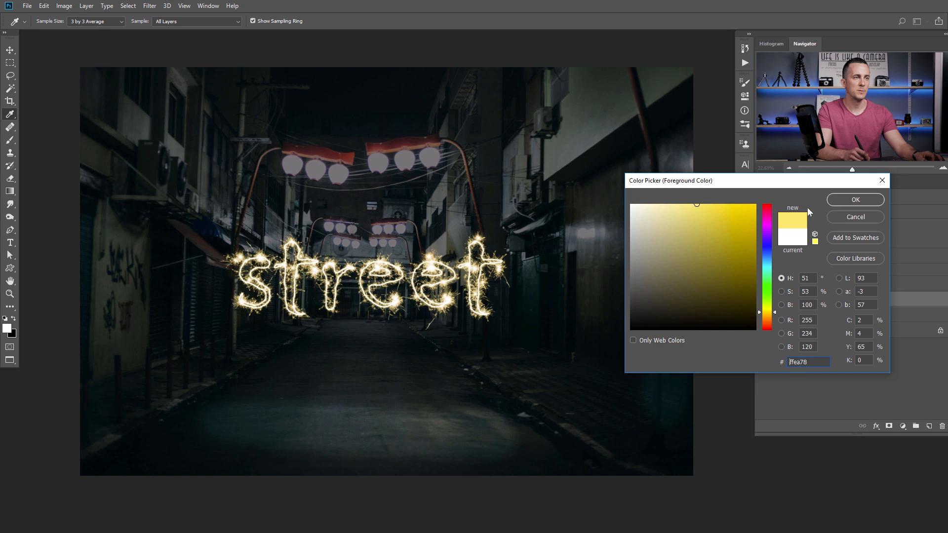
left_click(835, 202)
mouse_move(406, 431)
left_mouse_down()
mouse_move(233, 423)
mouse_move(491, 438)
mouse_move(111, 390)
mouse_move(93, 442)
mouse_move(110, 229)
mouse_move(165, 445)
left_mouse_up()
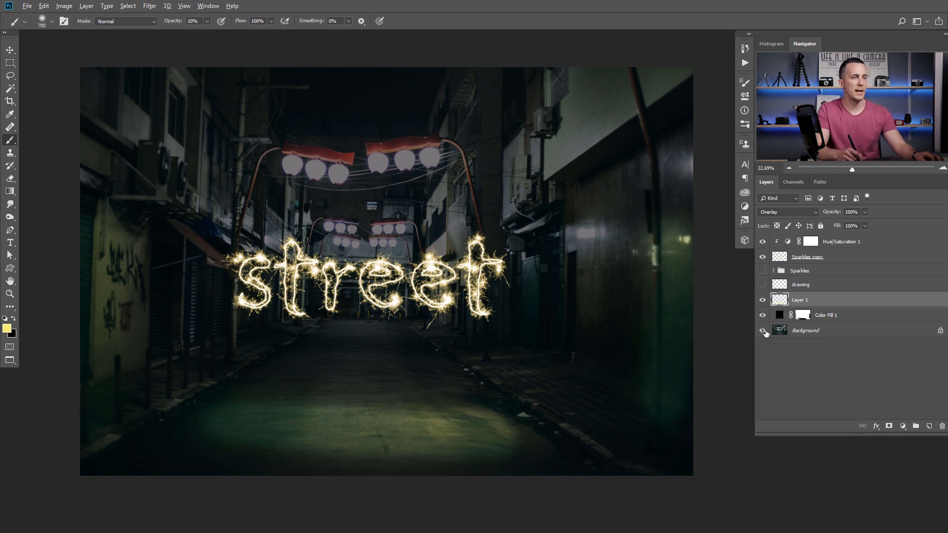
left_click(763, 331, "alt")
left_click(764, 331, "alt")
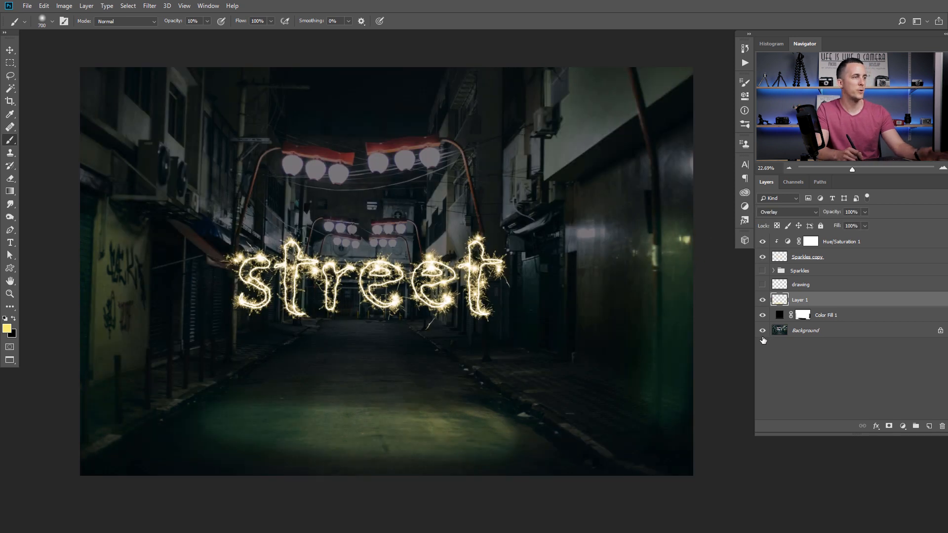
key("v")
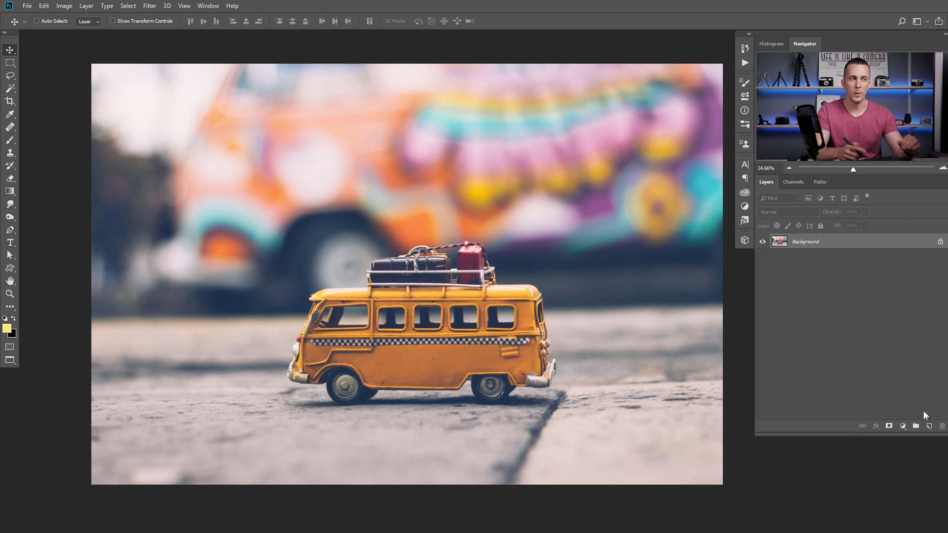
- Add a layer named "drawing" above the Background of the toy bus photo and set up a small, 100% opacity round brush
left_click(929, 427)
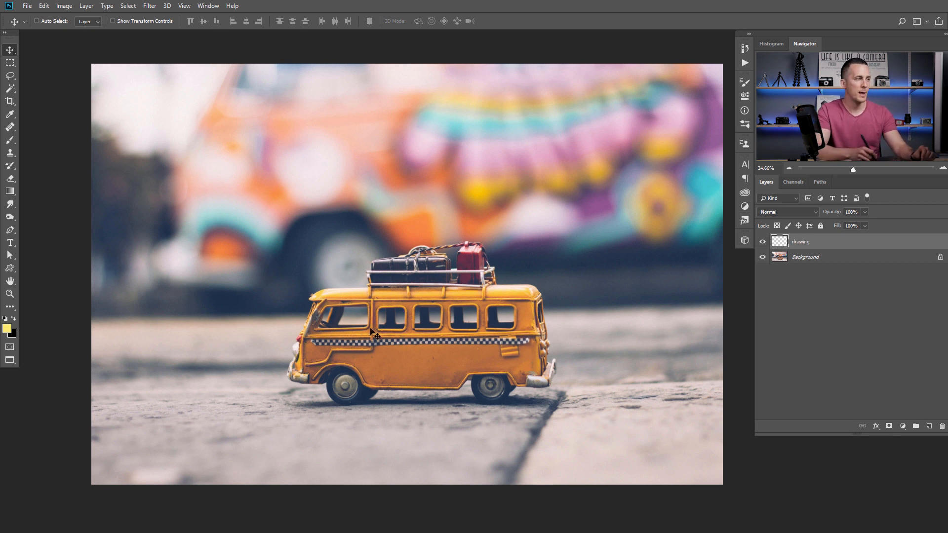
key("b")
right_click(371, 330)
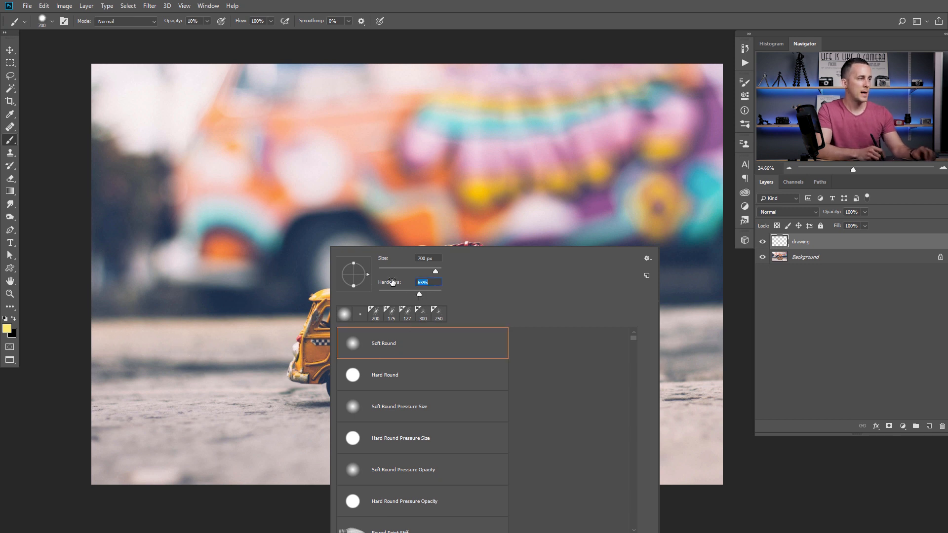
left_click_drag(243, 275, 279, 334)
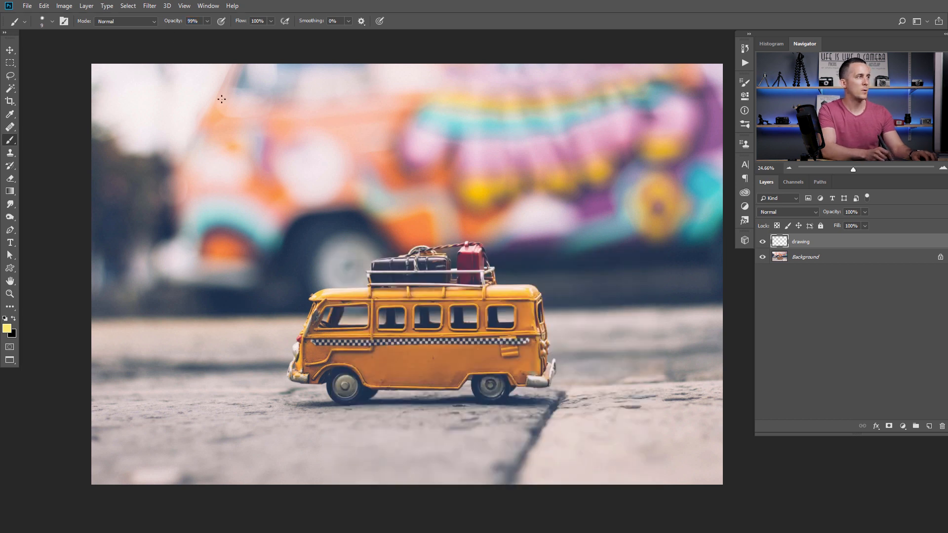
- Draw a white stick figure sitting on the front of the toy bus roof, with a smiling face and one hand waving
scroll(326, 265, "up", 3)
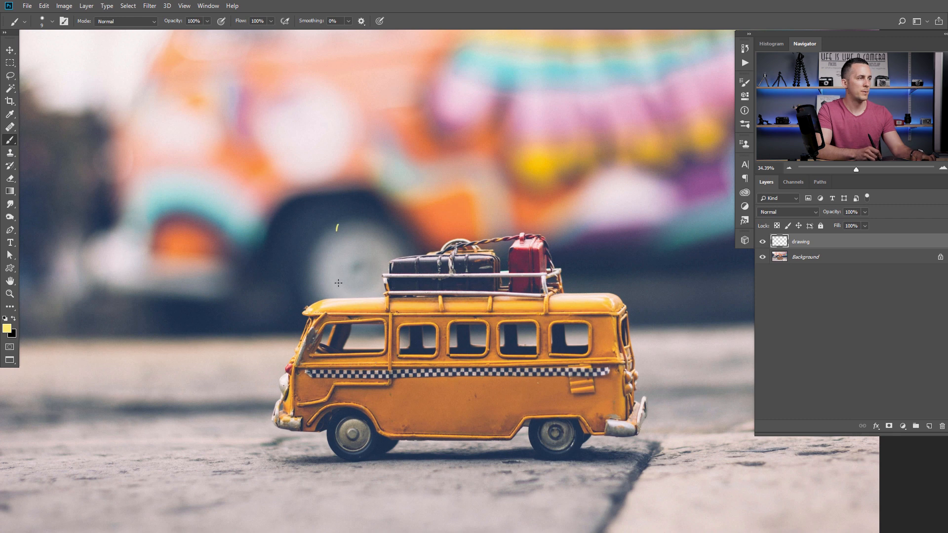
key("d")
key("x")
left_click_drag(324, 289, 324, 206)
key("ctrl+z")
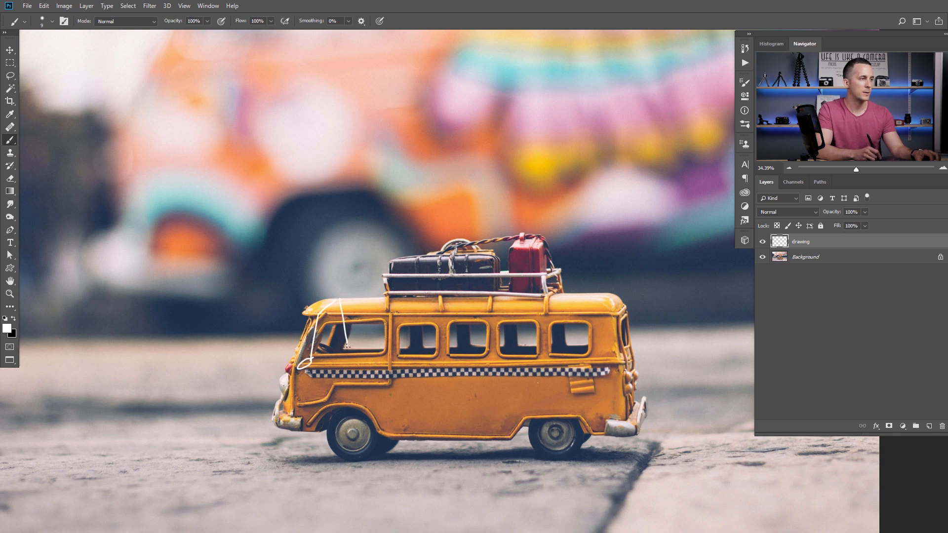
key("ctrl+z")
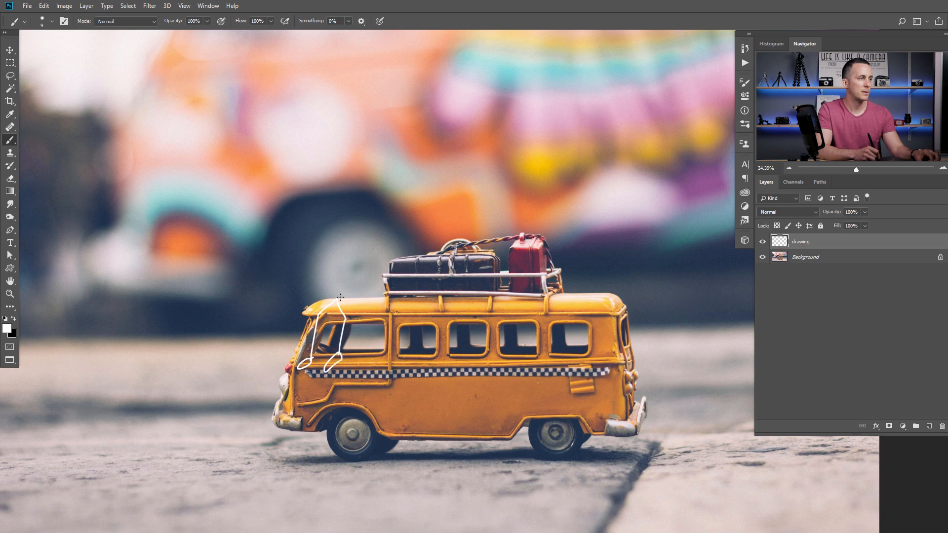
left_click_drag(339, 240, 324, 198)
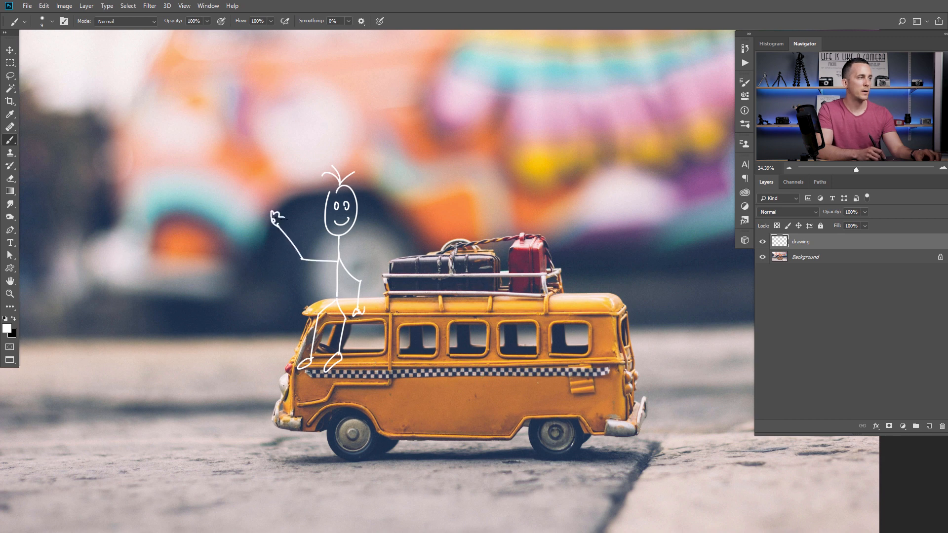
- Run the Sparkle action on the stick figure drawing
left_click_drag(352, 261, 341, 274)
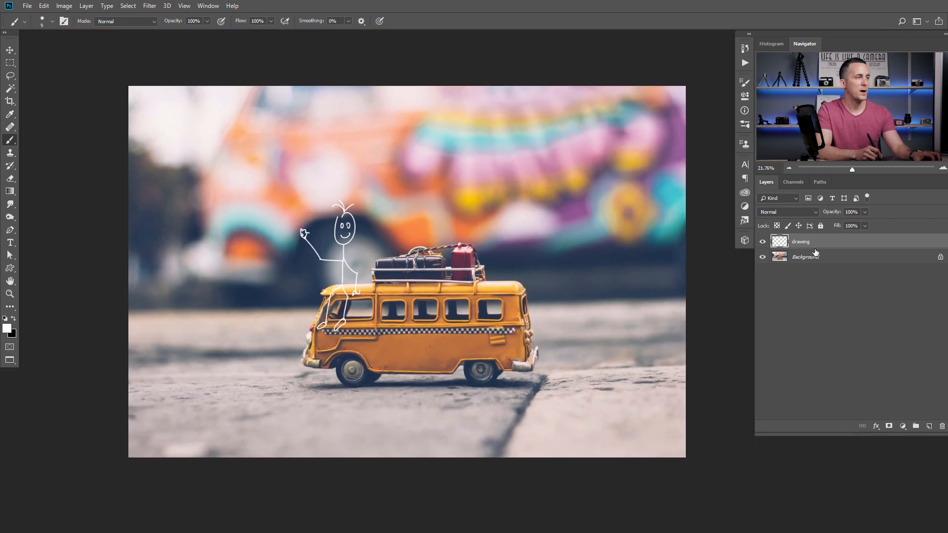
left_click(745, 63)
left_click(674, 157)
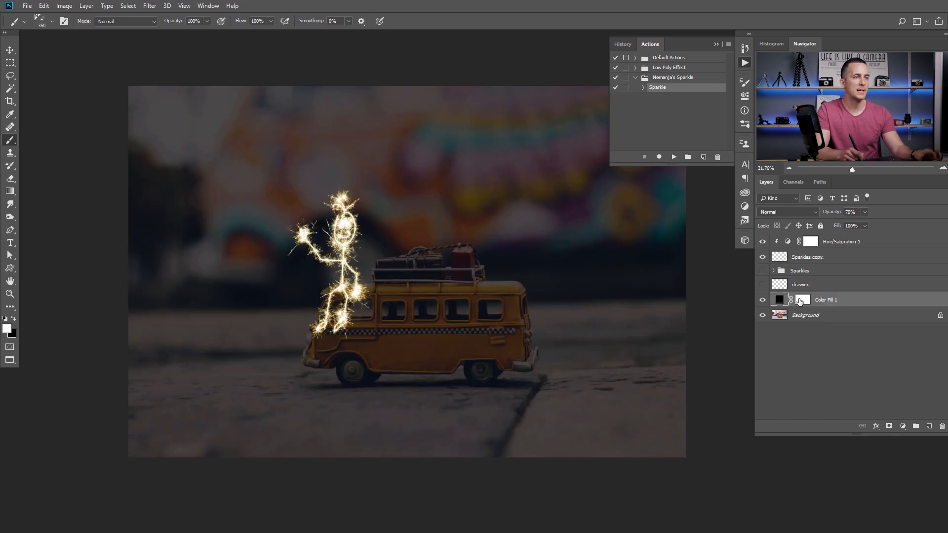
- Paint black on the Color Fill 1 mask over the bus and the ground before it with a Soft Round 400 px brush at 50% opacity
key("x")
right_click(453, 267)
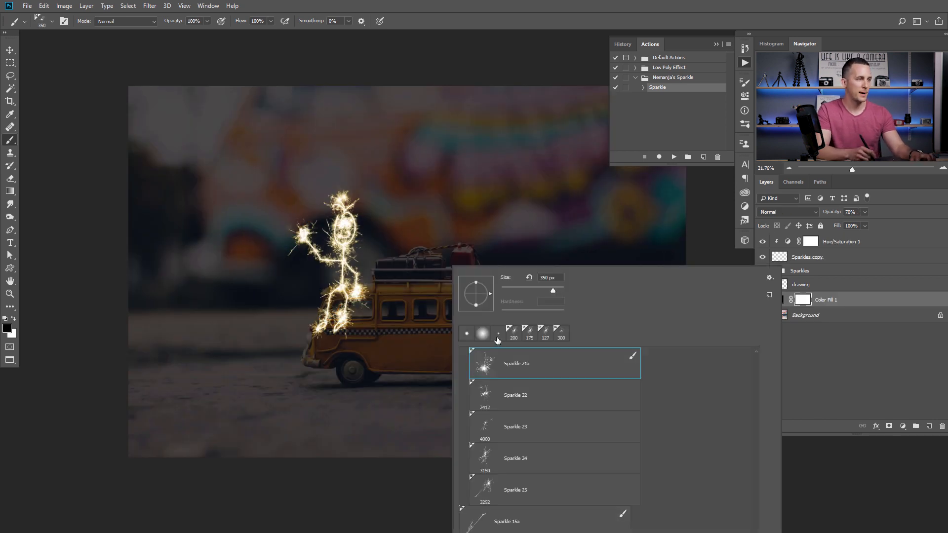
left_click(486, 335)
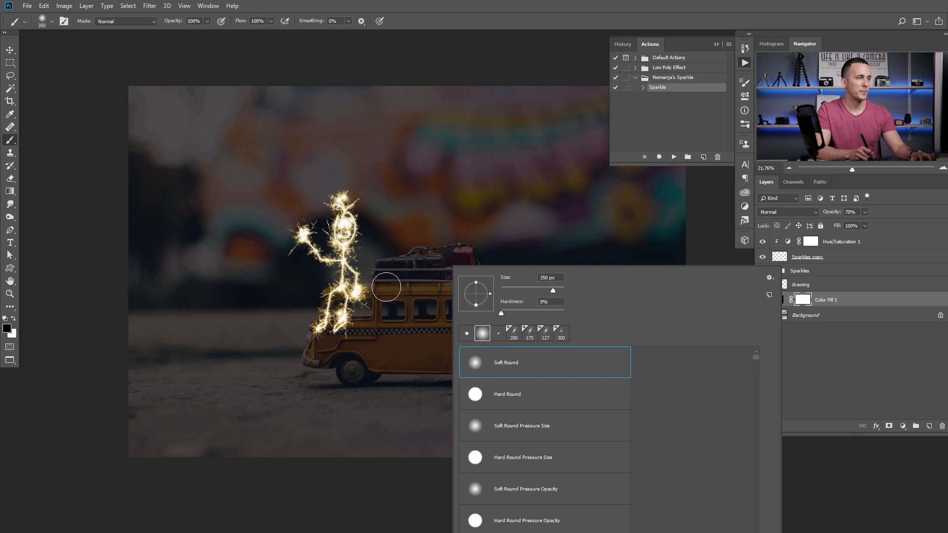
left_click_drag(393, 277, 367, 355)
key("ctrl+z")
key("2")
key("5")
right_click(341, 322)
key("Return")
key("bracketright")
mouse_move(344, 321)
left_mouse_down()
mouse_move(318, 358)
mouse_move(333, 390)
mouse_move(292, 387)
mouse_move(314, 405)
mouse_move(344, 318)
mouse_move(377, 304)
mouse_move(392, 273)
mouse_move(268, 418)
left_mouse_up()
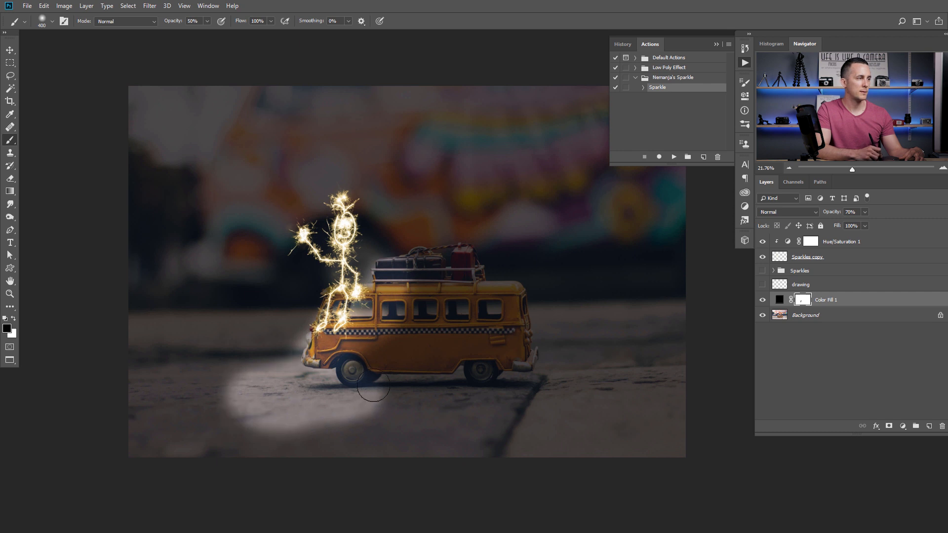
- Set the feather of the Color Fill 1 mask to 73 px
double_click(804, 301)
left_click_drag(634, 178, 668, 176)
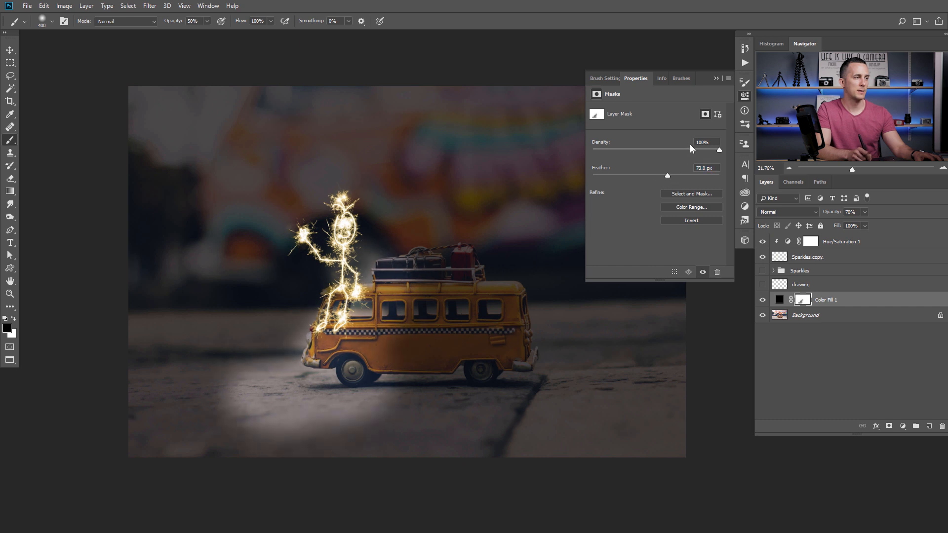
left_click(716, 78)
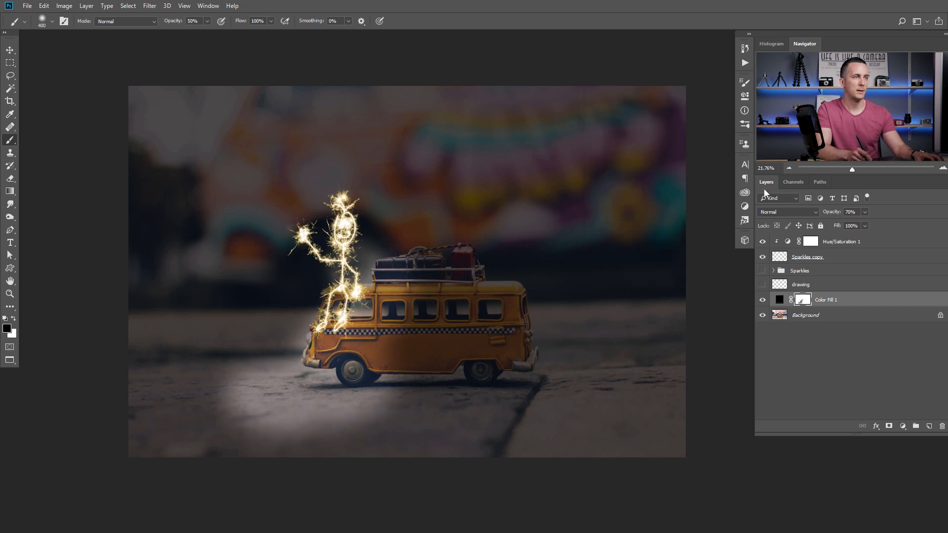
- Add a new layer above Color Fill 1 in the bus photo, make white the foreground color and set the blend mode to Overlay
left_click(924, 427)
key("x")
left_click(788, 212)
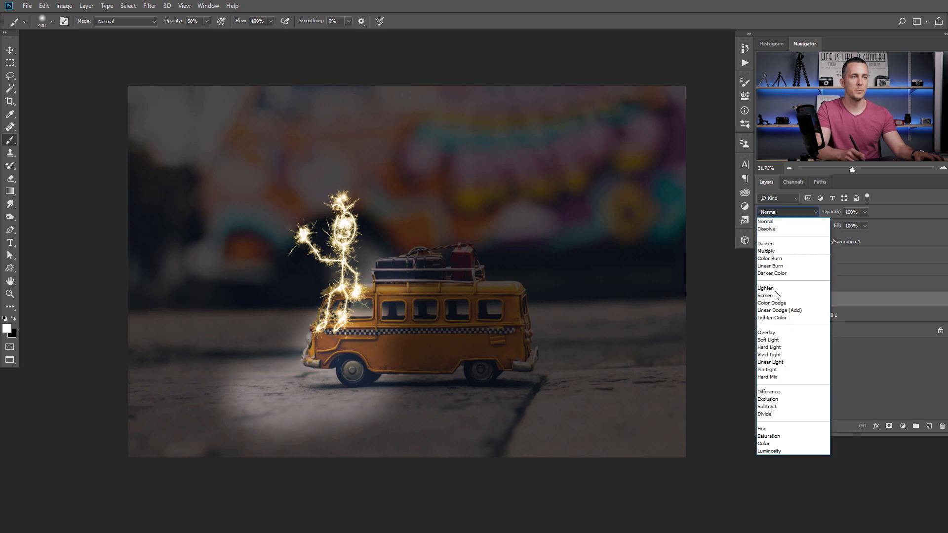
left_click(772, 334)
- Choose a pale yellow foreground color and paint light over the bright ground and bus front on the Overlay layer at 50% opacity
left_click(366, 332, "alt")
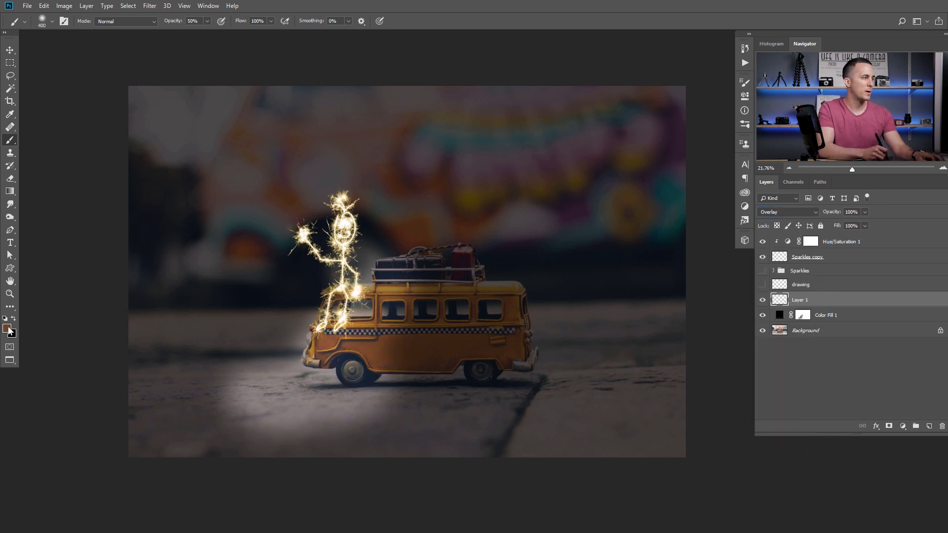
left_click(7, 328)
left_click(767, 313)
left_click(667, 204)
left_click(861, 206)
key("b")
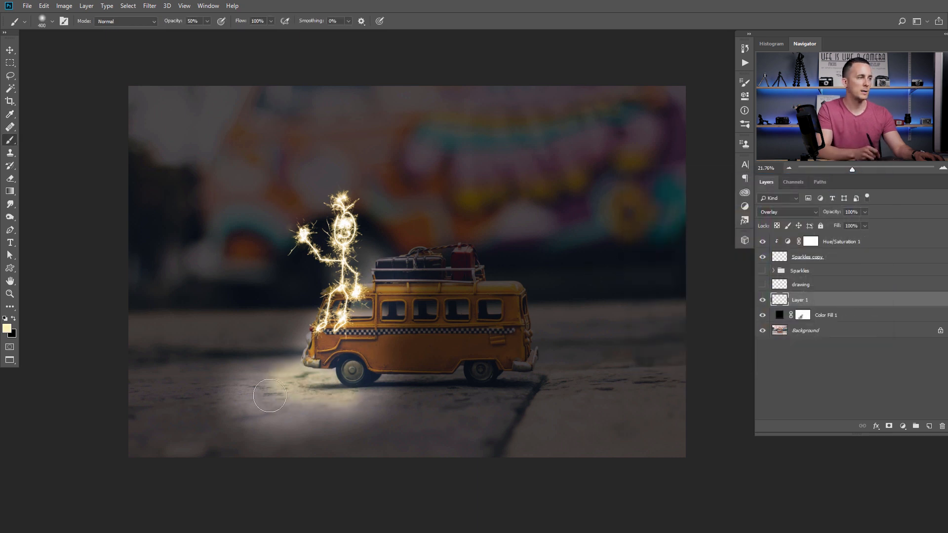
mouse_move(317, 391)
left_mouse_down()
mouse_move(292, 382)
mouse_move(365, 387)
mouse_move(341, 395)
left_mouse_up()
mouse_move(361, 342)
left_mouse_down()
mouse_move(373, 295)
mouse_move(396, 277)
mouse_move(358, 322)
mouse_move(325, 341)
mouse_move(321, 366)
left_mouse_up()
- Soften the yellow glow on the ground with the brush at 700 px and 10% opacity
key("1")
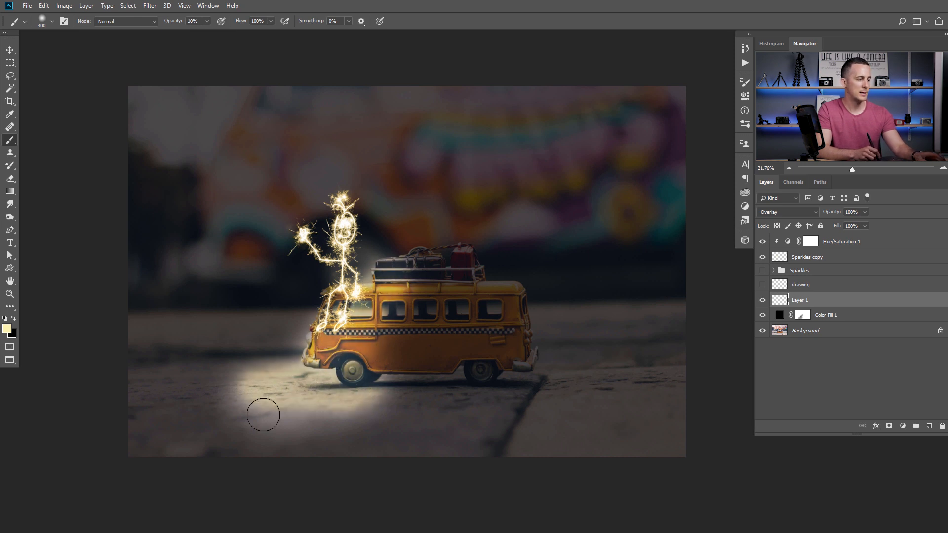
key("bracketright")
key("bracketright")
key("bracketright")
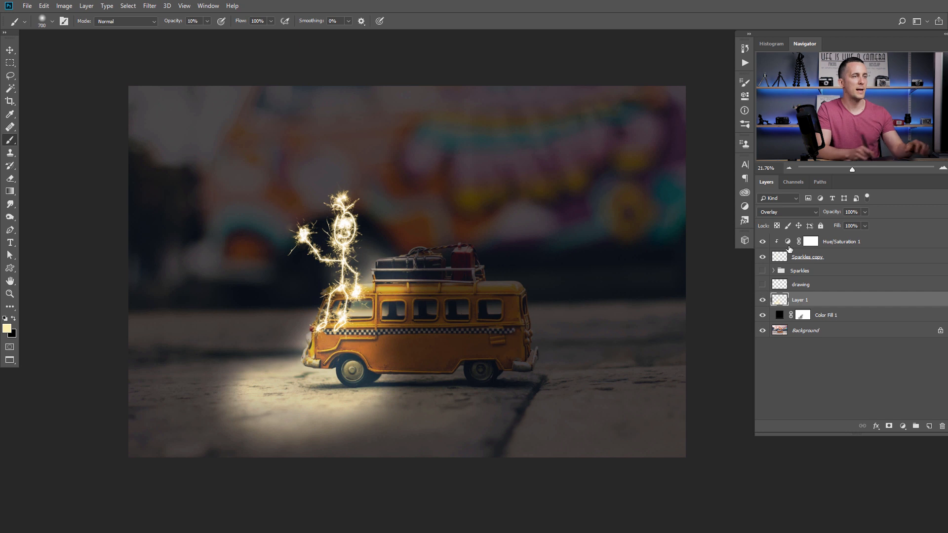
- Set the opacity of the Color Fill 1 layer to 62%
left_click(839, 241)
left_click(780, 315)
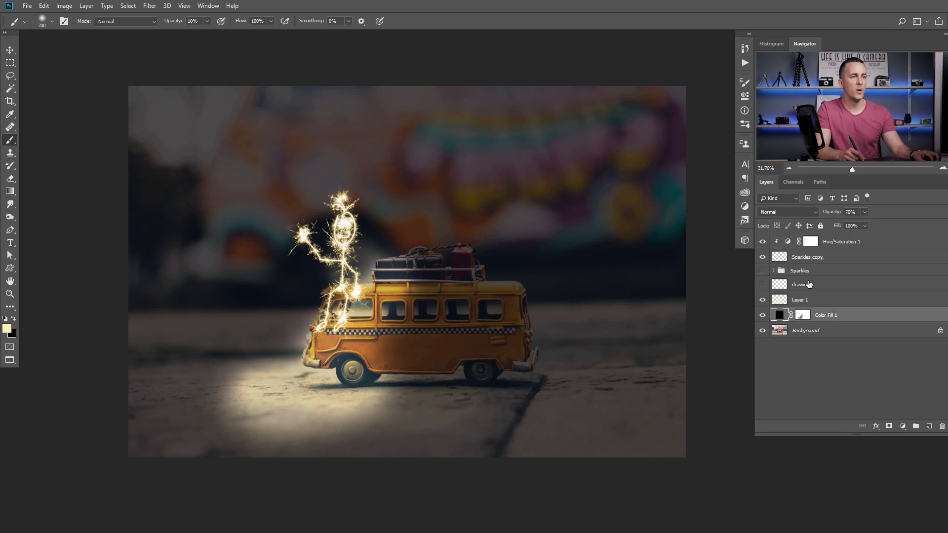
left_click_drag(831, 213, 831, 214)
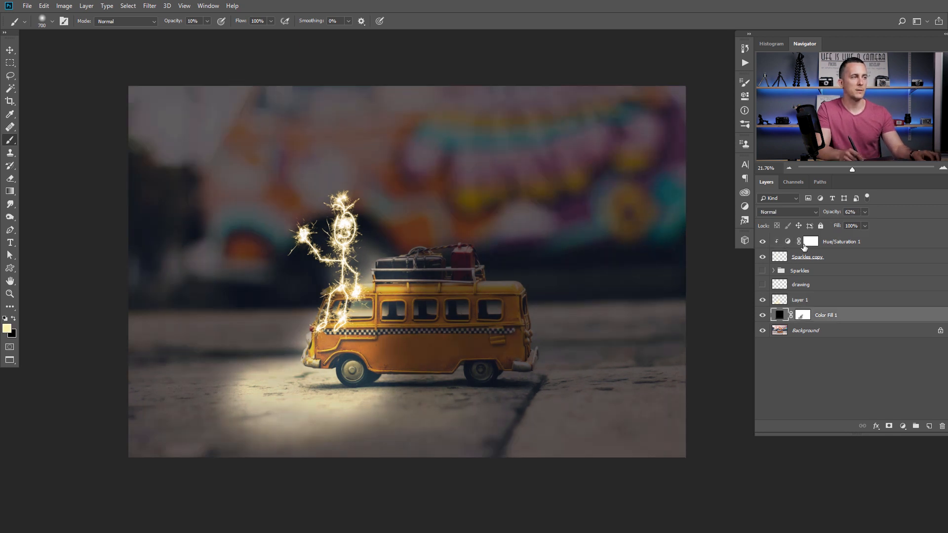
- Stamp all visible layers onto a new top layer and darken its edges with a post-crop vignette in the Camera Raw Filter
left_click(804, 246)
key("ctrl+shift+alt+e")
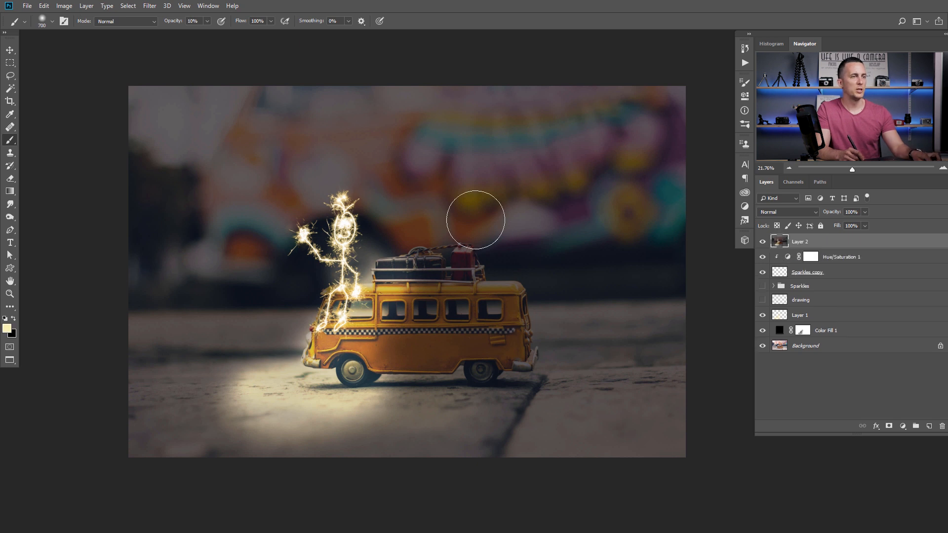
left_click(149, 5)
left_click(197, 63)
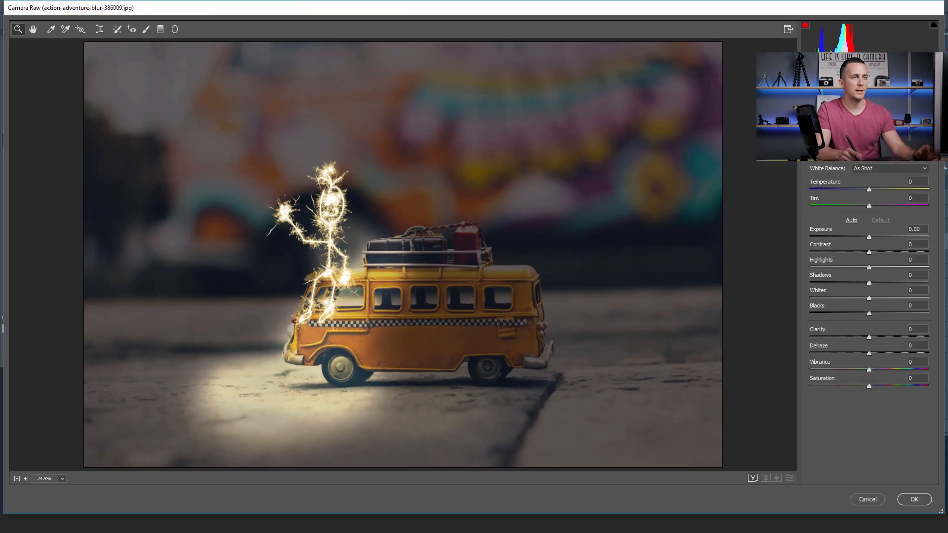
left_click(891, 102)
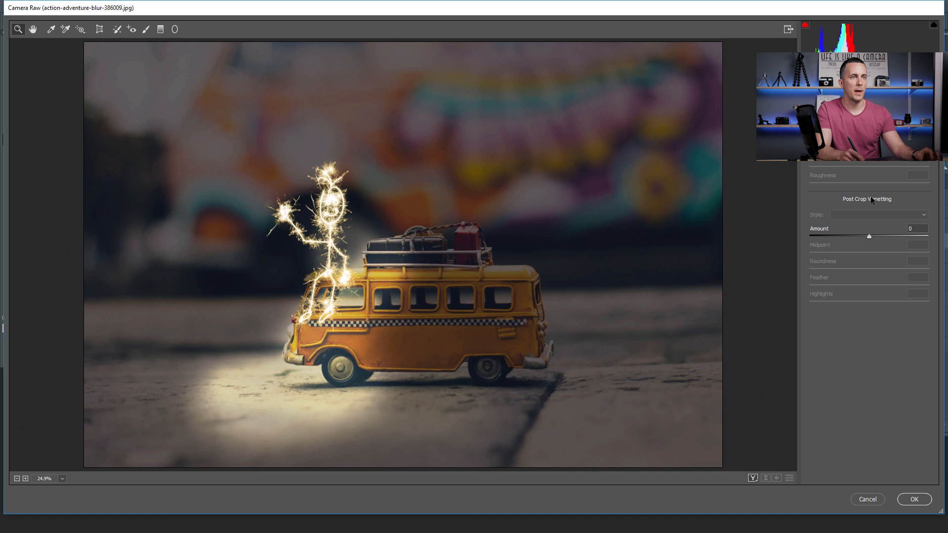
left_click_drag(869, 237, 882, 252)
- Set Contrast to +23, Clarity to +9, Dehaze to +13 and Vibrance to +48 in Camera Raw and apply the filter
left_click(811, 101)
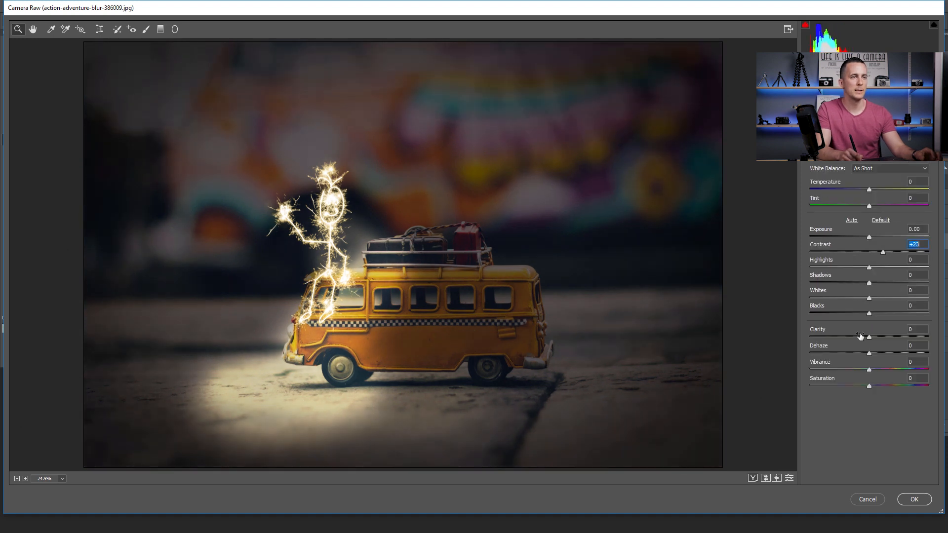
left_click(874, 337)
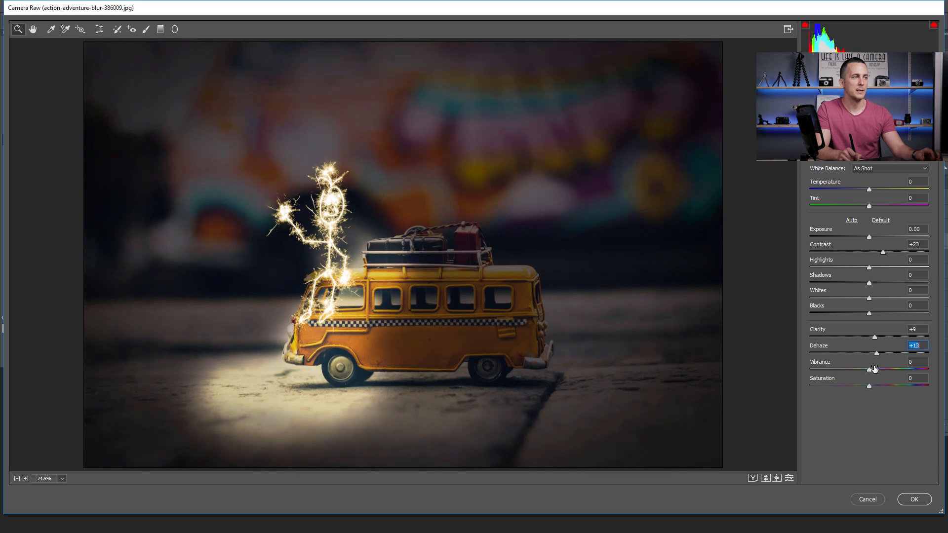
left_click_drag(872, 373, 887, 373)
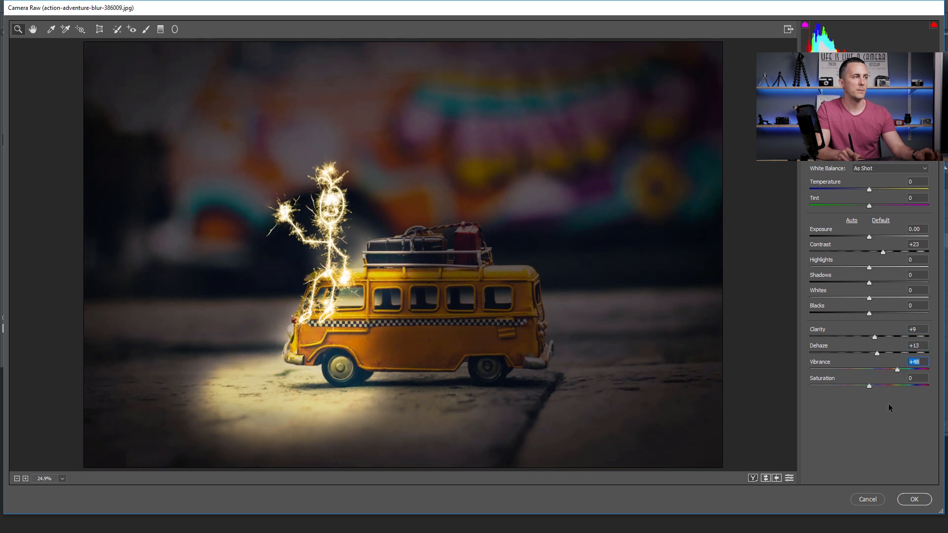
left_click(914, 499)
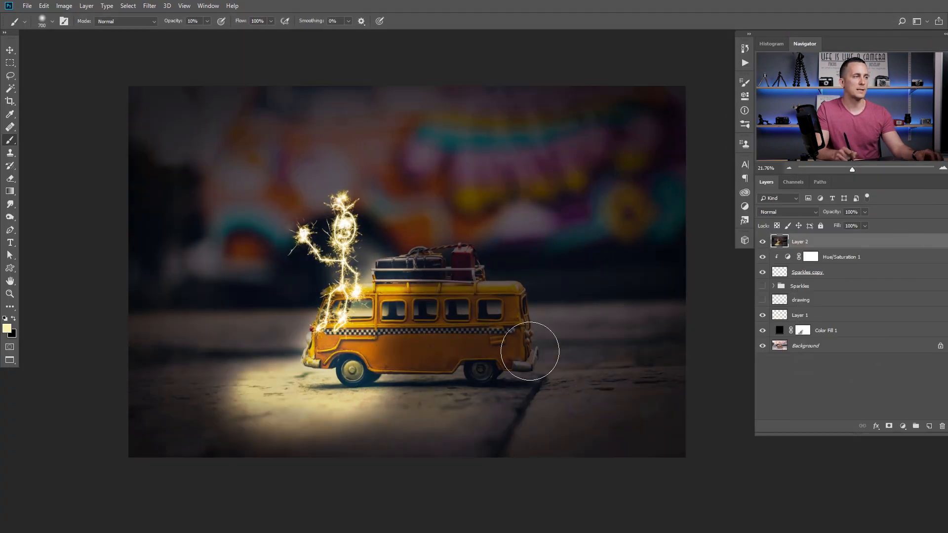
- Crop the photo slightly tighter around the bus and the sparkling figure
key("c")
left_click_drag(686, 457, 657, 440)
left_click_drag(522, 333, 526, 312)
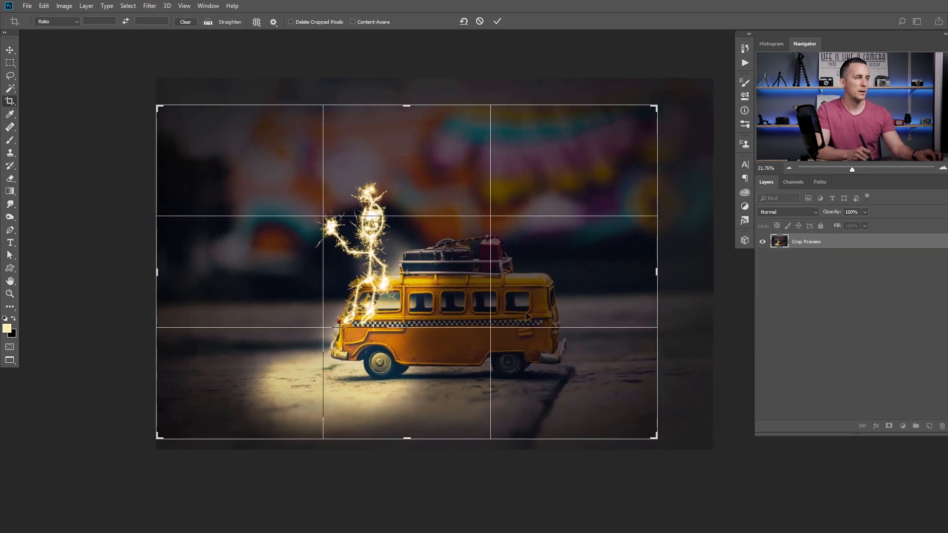
key("Return")
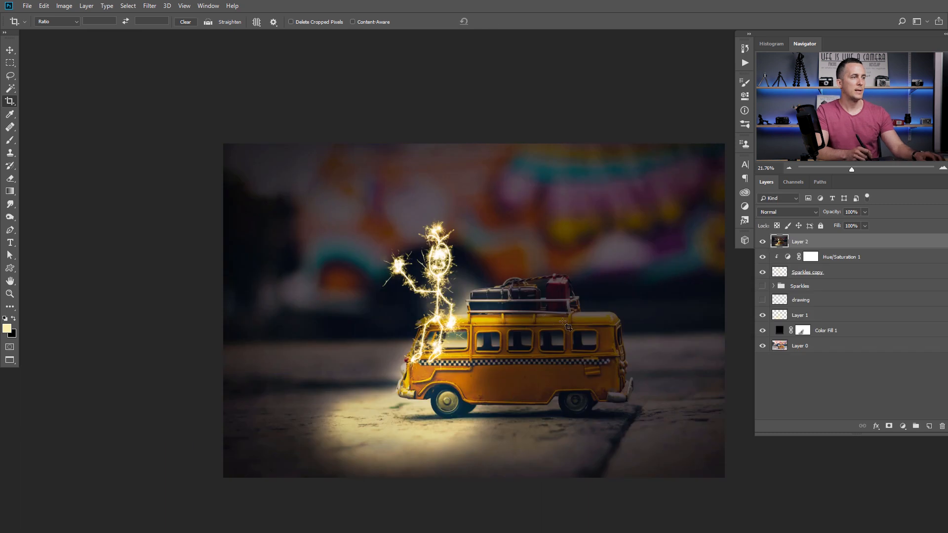
left_click(762, 300)
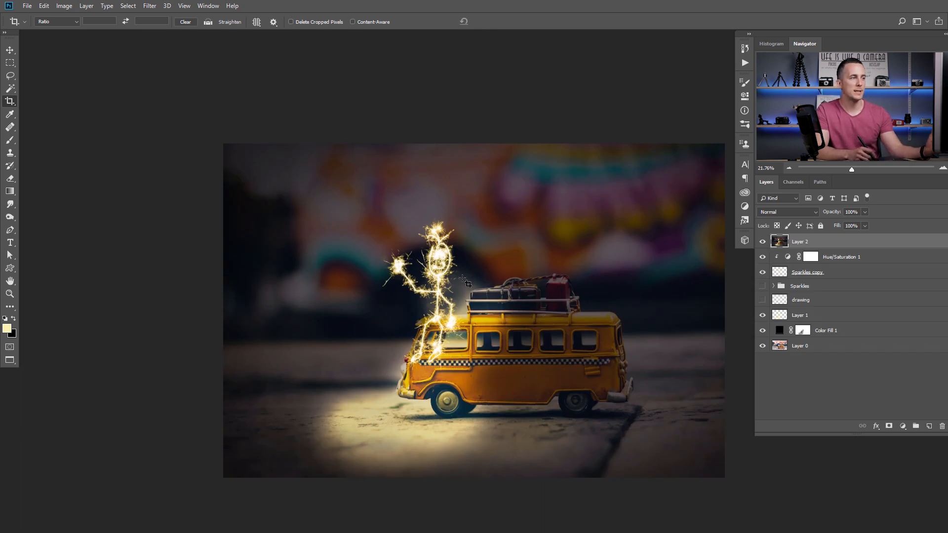
left_click_drag(528, 274, 450, 243)
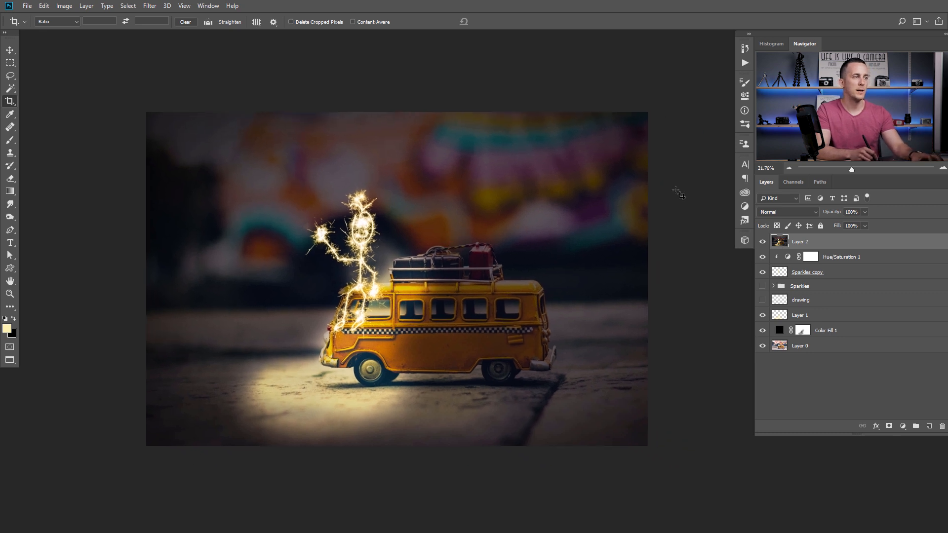